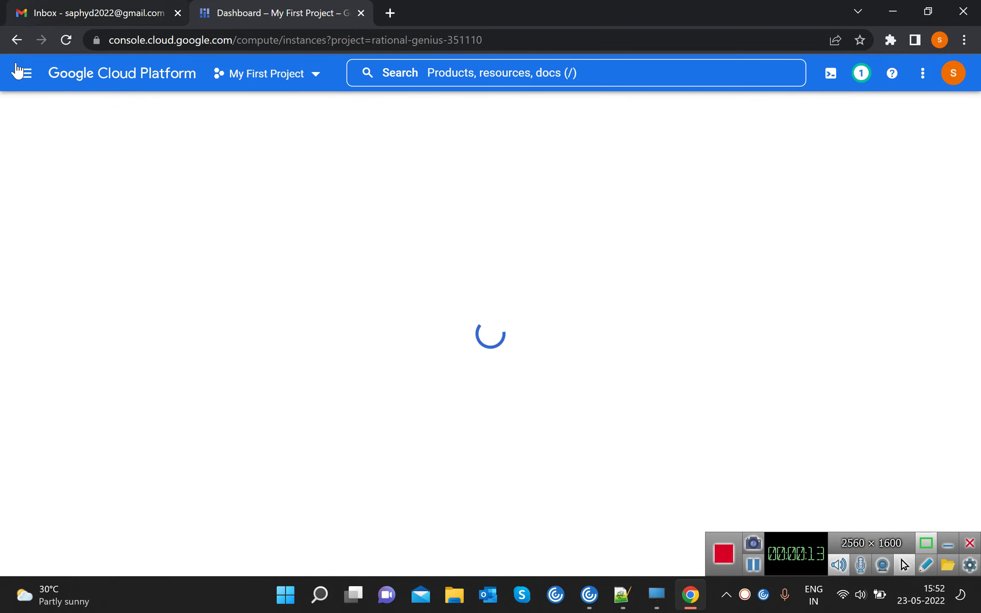
Step: Open the Compute Engine VM instances page and start creating a new instance
{"action": "left_click", "coordinate": [24, 73]}
{"action": "mouse_move", "coordinate": [154, 335]}
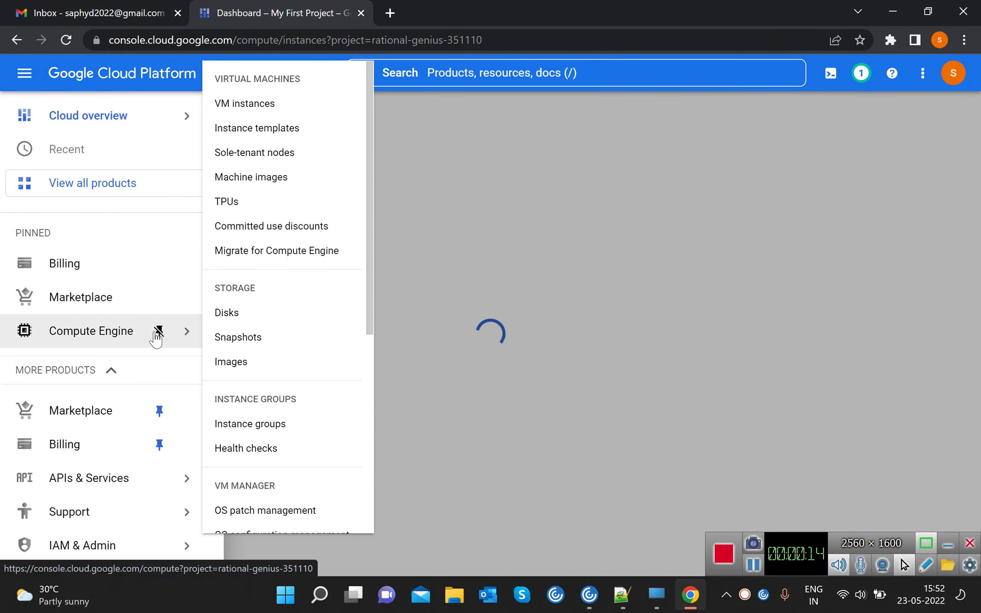
{"action": "left_click", "coordinate": [244, 103]}
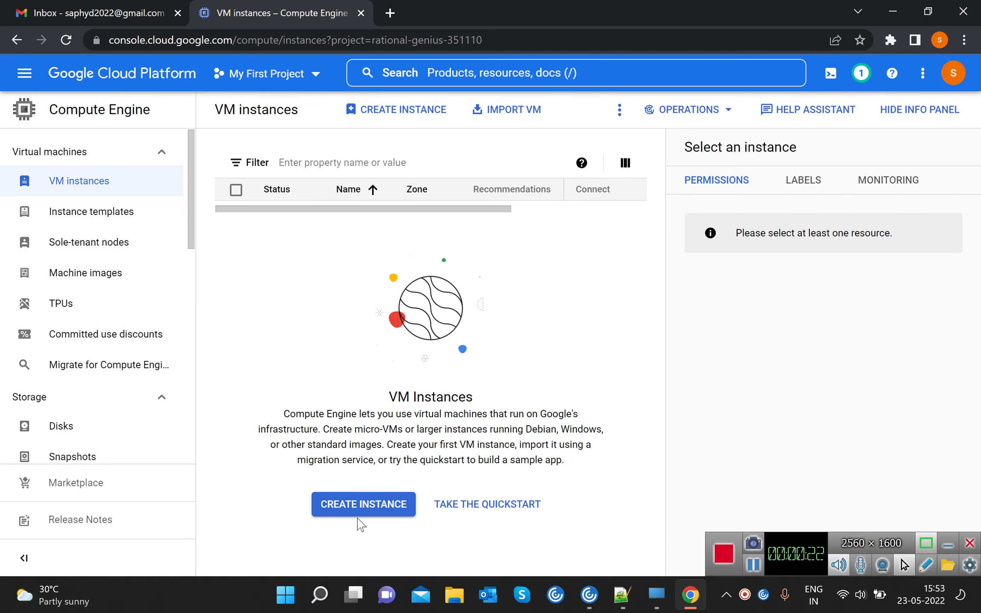
{"action": "left_click", "coordinate": [352, 511]}
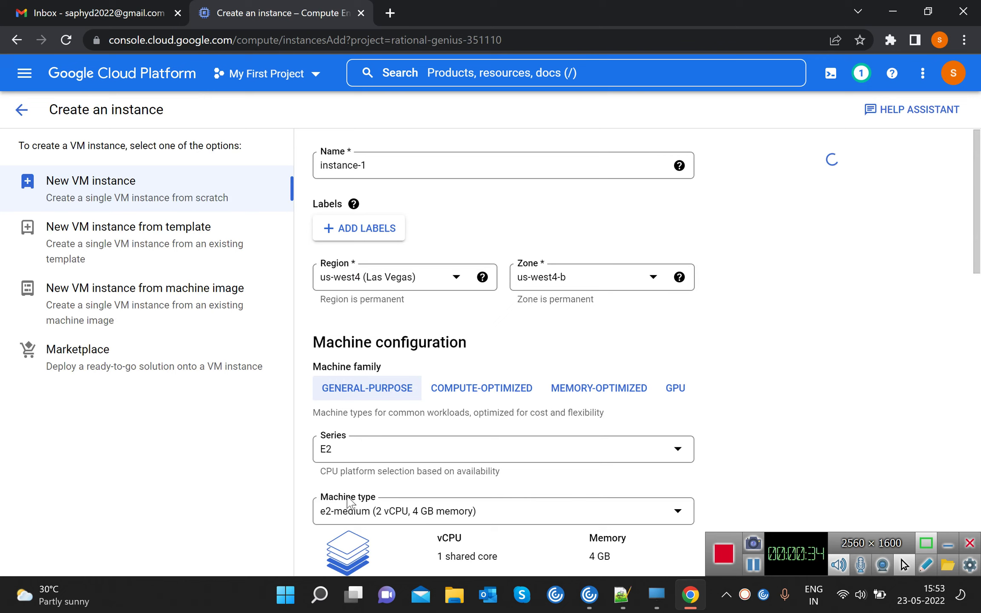
Step: Replace the default instance name with SAPWindows, without a space
{"action": "left_click", "coordinate": [384, 169]}
{"action": "key", "text": "BackSpace"}
{"action": "key", "text": "ctrl+a"}
{"action": "key", "text": "BackSpace"}
{"action": "key", "text": "Caps_Lock"}
{"action": "type", "text": "SAP"}
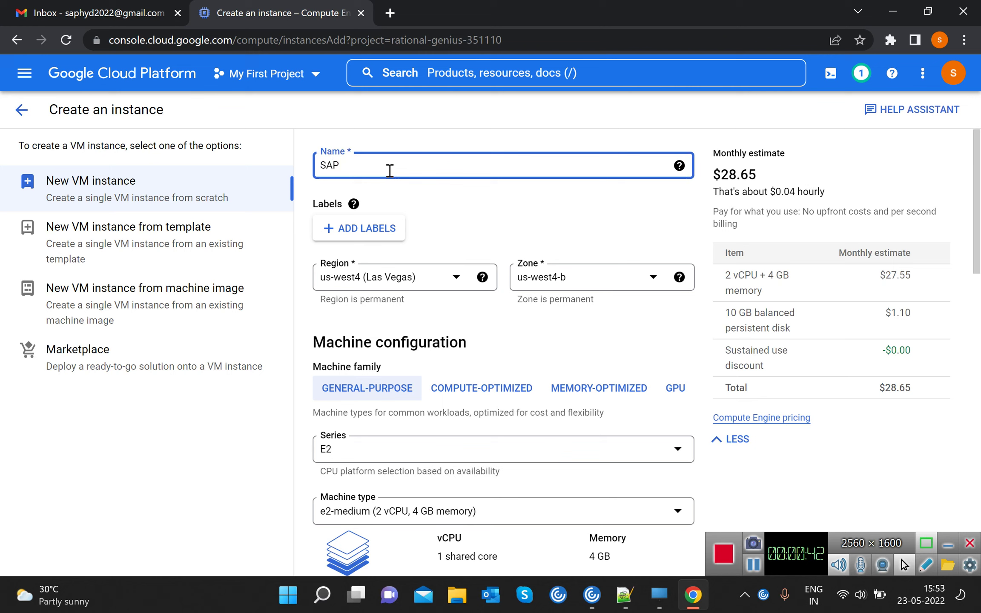
{"action": "key", "text": "Caps_Lock"}
{"action": "type", "text": "Windows"}
{"action": "left_click", "coordinate": [394, 452]}
{"action": "left_click", "coordinate": [344, 166]}
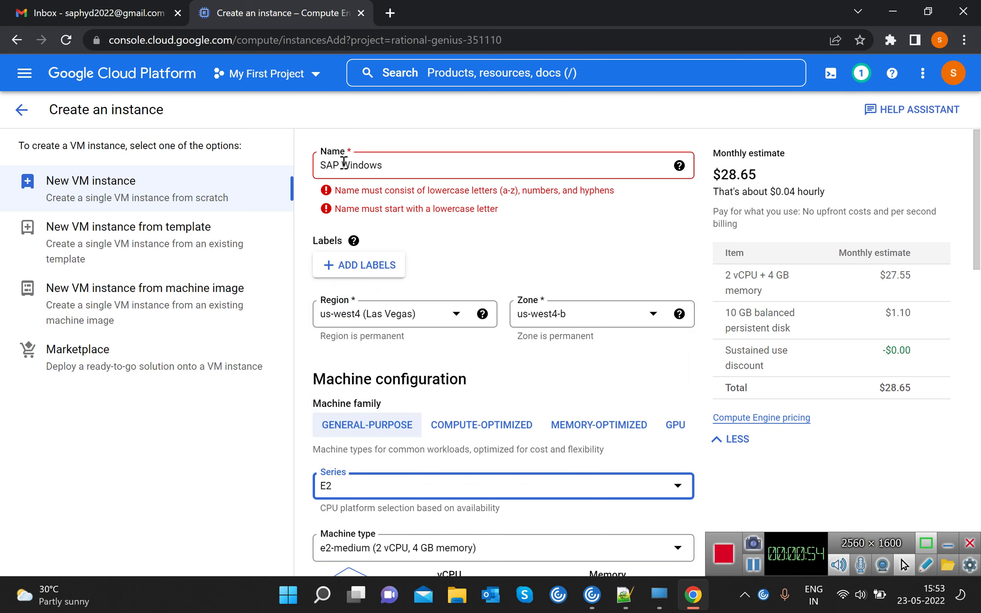
{"action": "left_click", "coordinate": [341, 166]}
{"action": "key", "text": "BackSpace"}
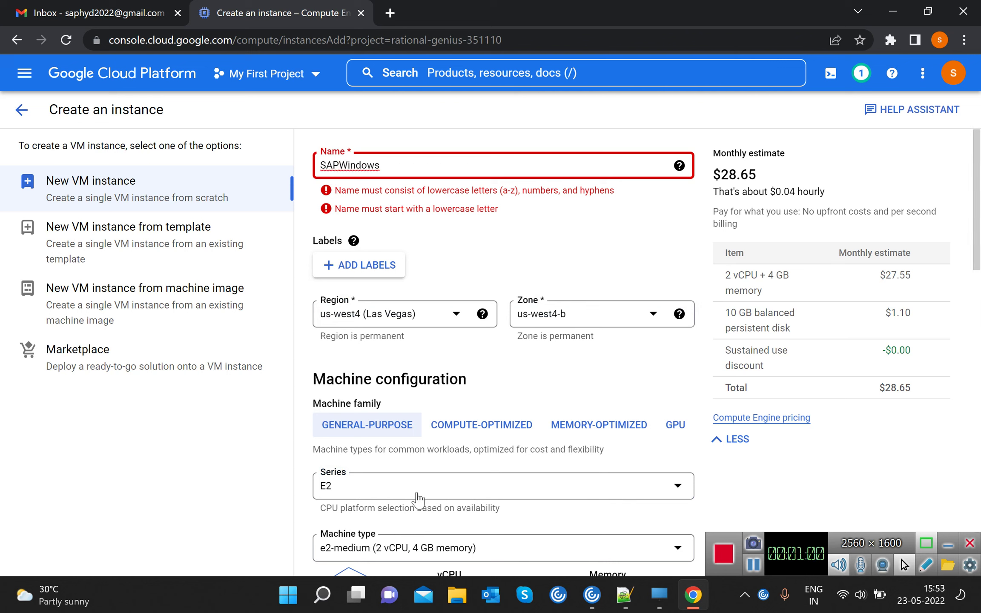
Step: Change the machine series to N2
{"action": "left_click", "coordinate": [417, 494]}
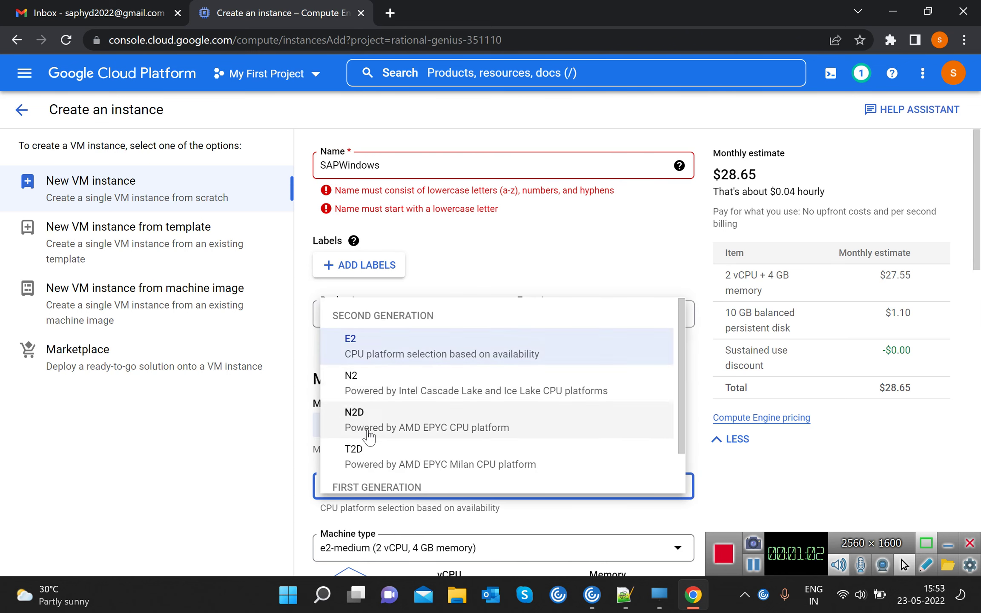
{"action": "scroll", "coordinate": [376, 451], "scroll_direction": "down", "scroll_amount": 1}
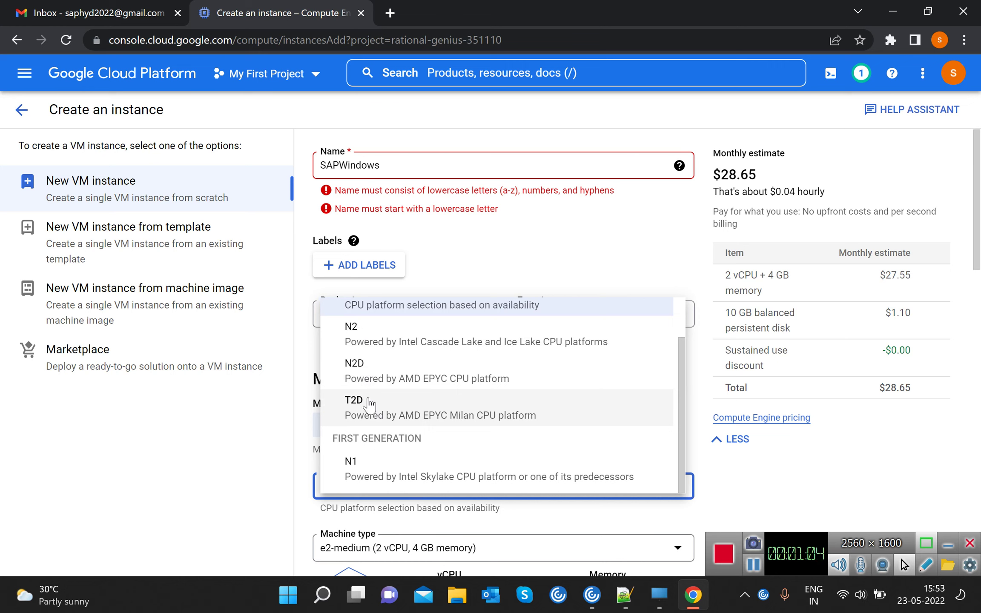
{"action": "scroll", "coordinate": [370, 404], "scroll_direction": "up", "scroll_amount": 1}
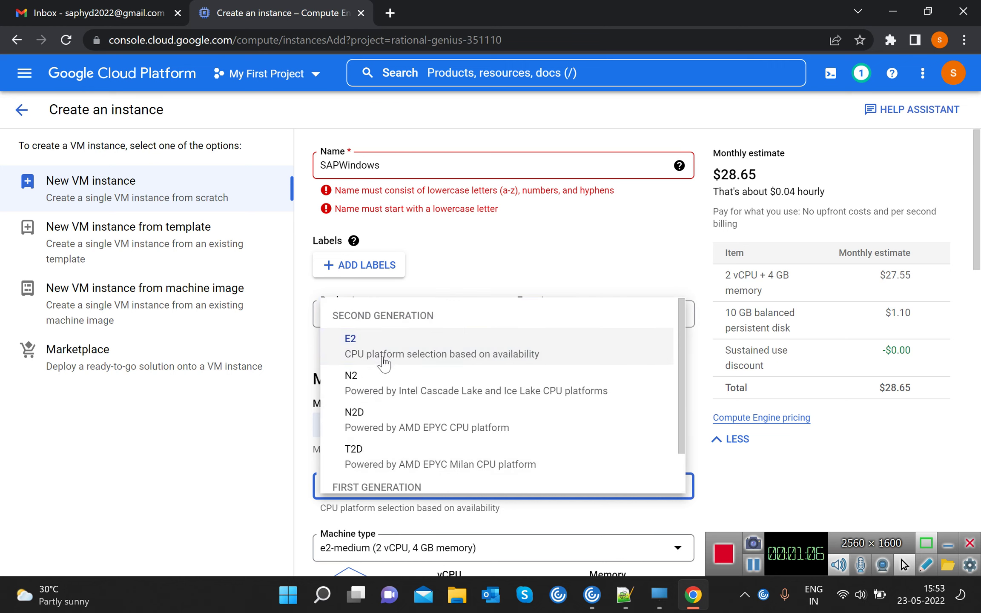
{"action": "scroll", "coordinate": [376, 431], "scroll_direction": "down", "scroll_amount": 1}
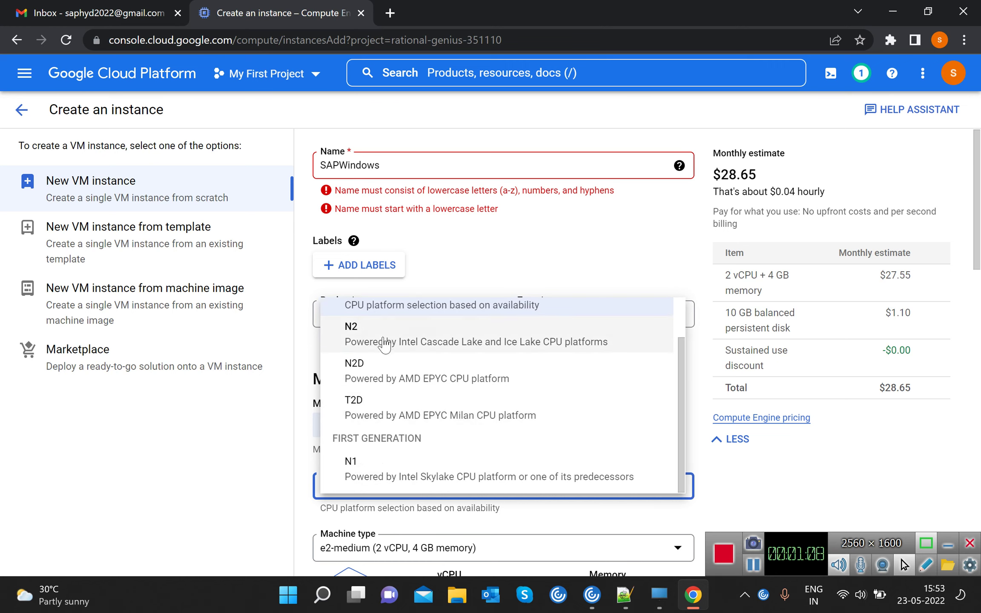
{"action": "left_click", "coordinate": [383, 337]}
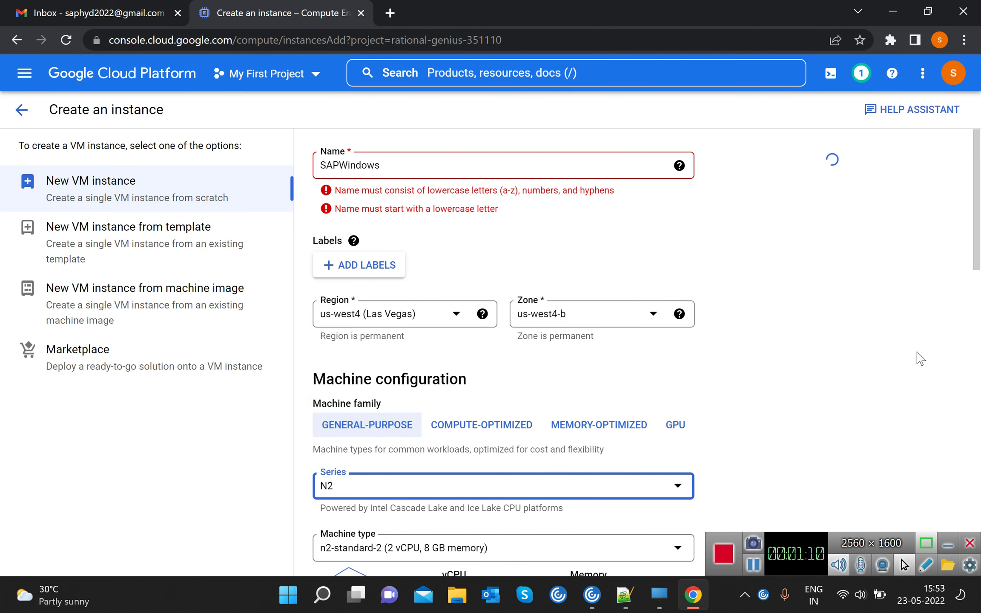
{"action": "left_click", "coordinate": [789, 347]}
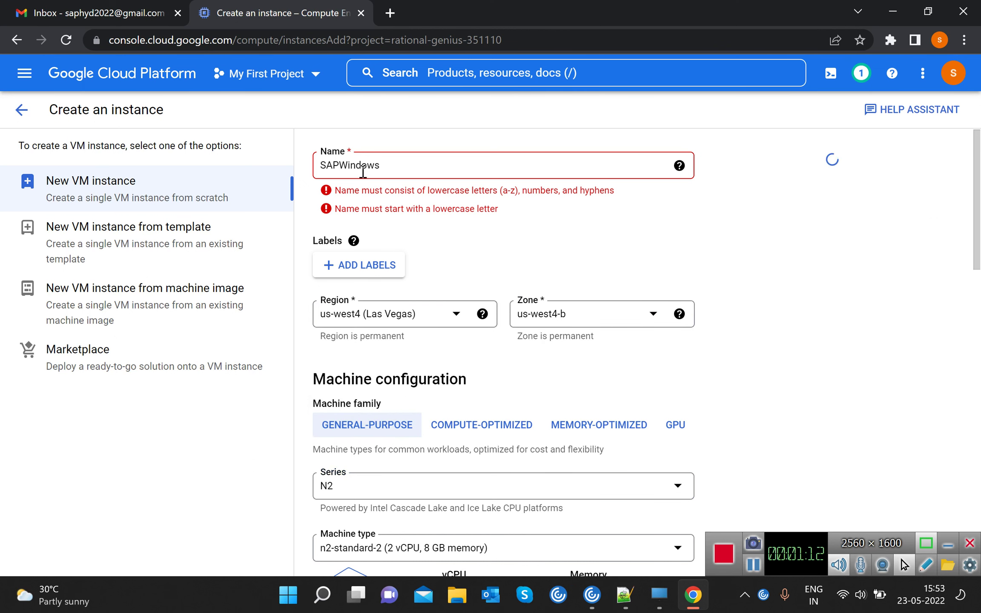
Step: Rewrite the instance name in lowercase as sapwindows
{"action": "left_click", "coordinate": [344, 165]}
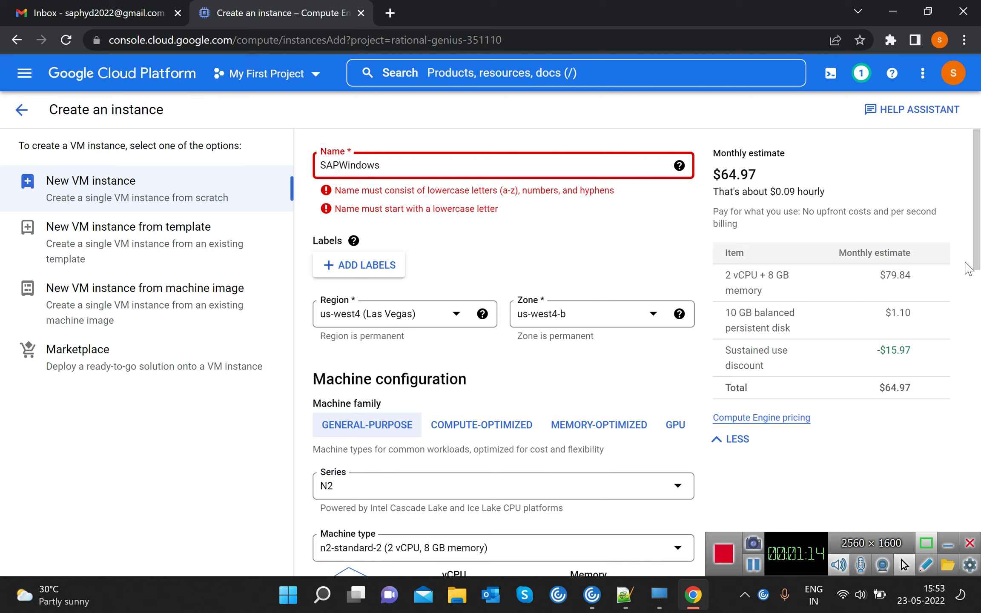
{"action": "key", "text": "BackSpace"}
{"action": "key", "text": "BackSpace"}
{"action": "key", "text": "BackSpace"}
{"action": "key", "text": "Delete"}
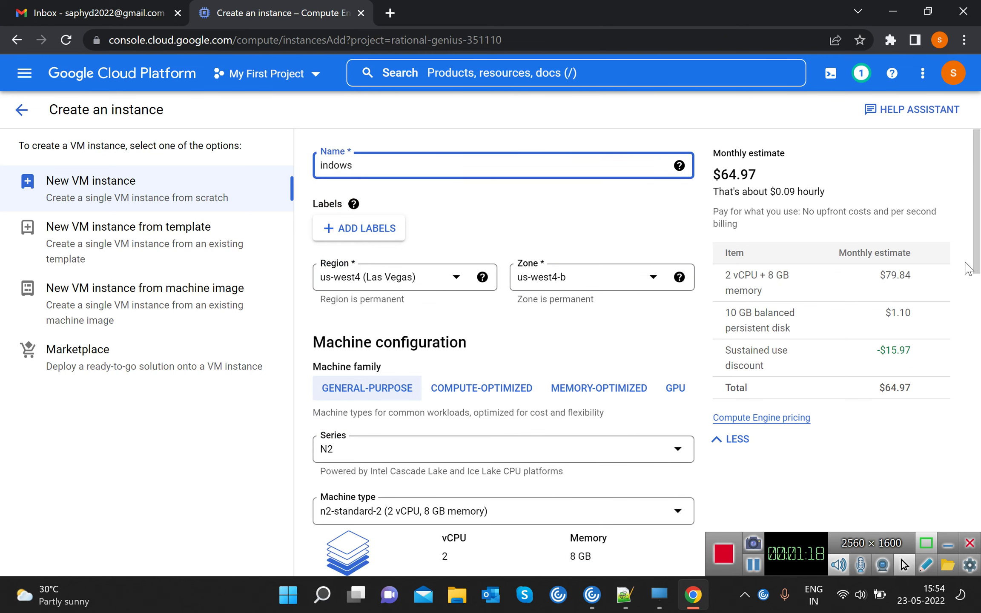
{"action": "type", "text": "sapw"}
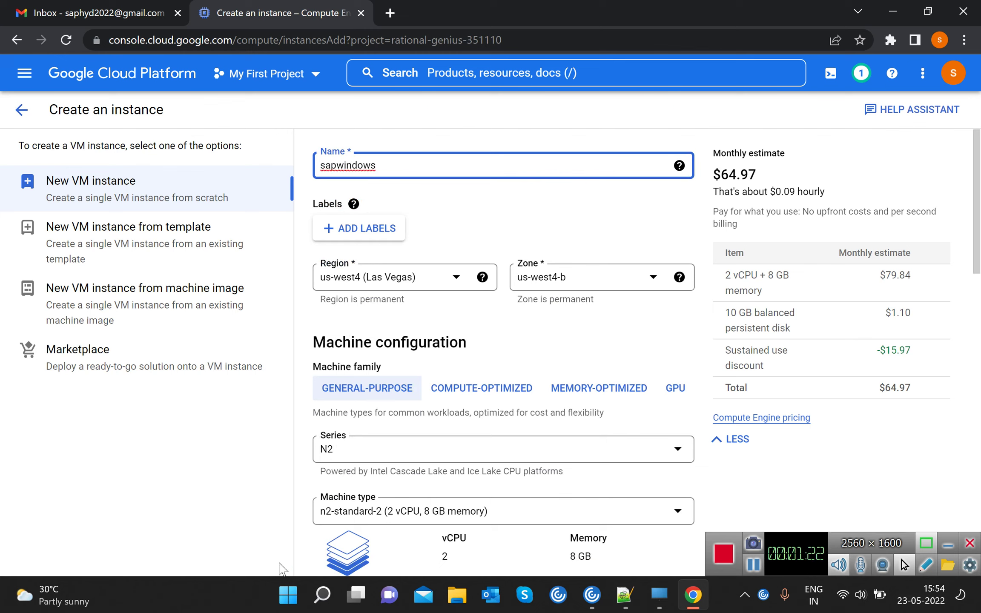
Step: Try the Custom machine type on the N2 series, and switch the series back to E2
{"action": "left_click", "coordinate": [452, 515]}
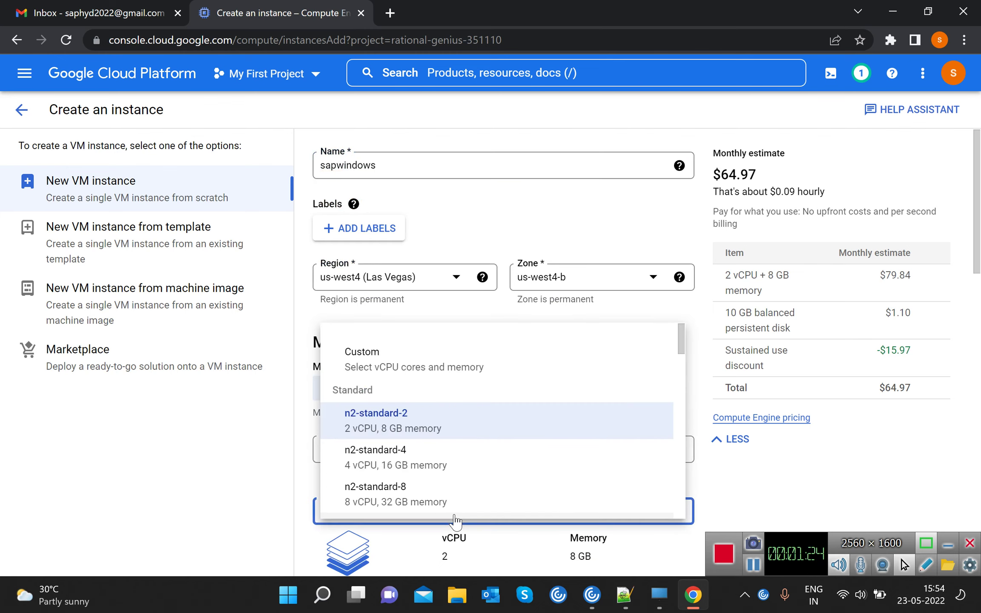
{"action": "left_click", "coordinate": [417, 372]}
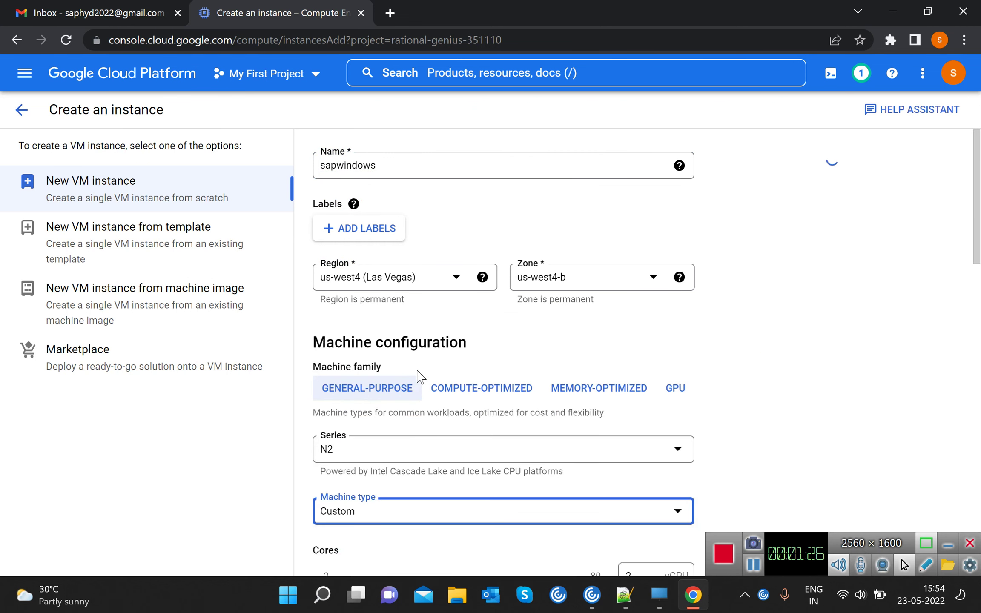
{"action": "left_click", "coordinate": [435, 450]}
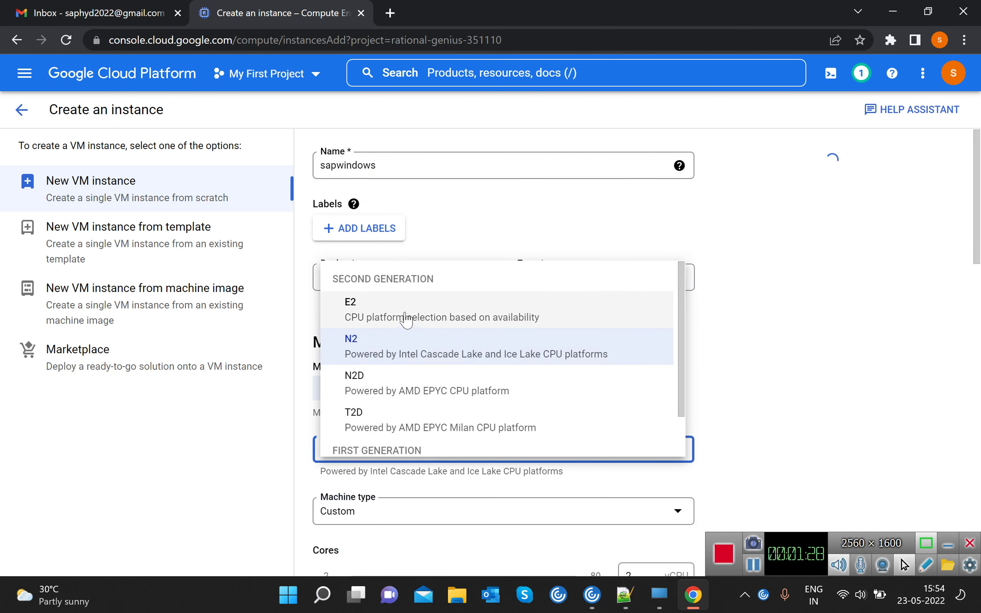
{"action": "left_click", "coordinate": [403, 313]}
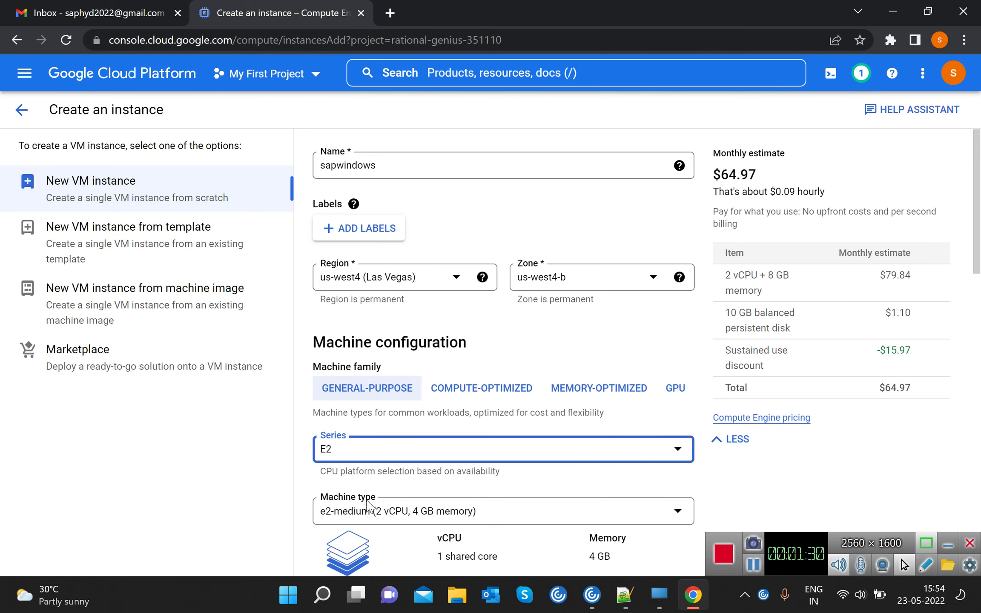
Step: Choose the Custom machine type for the E2 series and set its cores to 8 vCPU
{"action": "scroll", "coordinate": [635, 481], "scroll_direction": "down", "scroll_amount": 2}
{"action": "scroll", "coordinate": [634, 481], "scroll_direction": "down", "scroll_amount": 3}
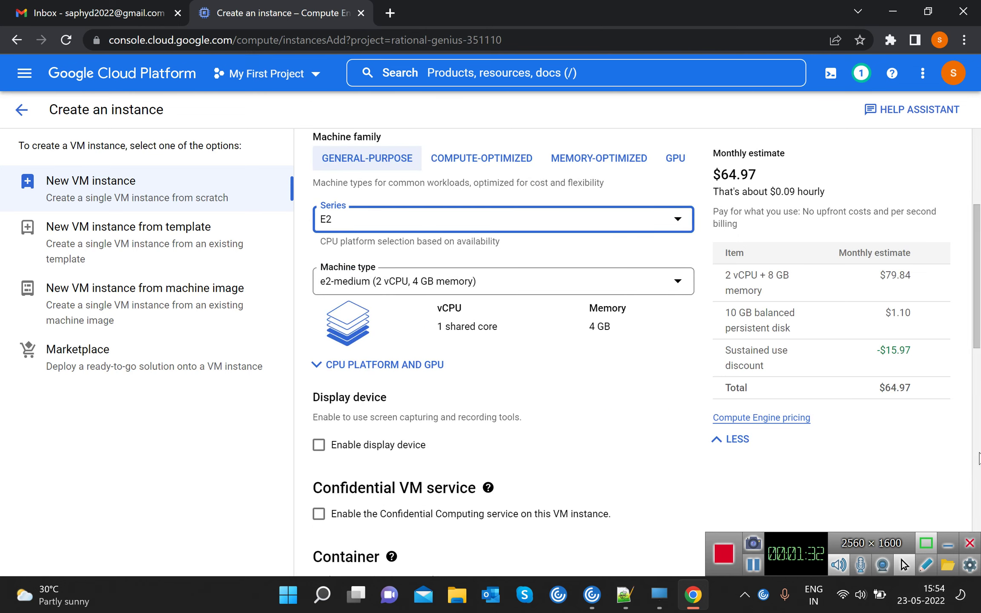
{"action": "left_click", "coordinate": [924, 541]}
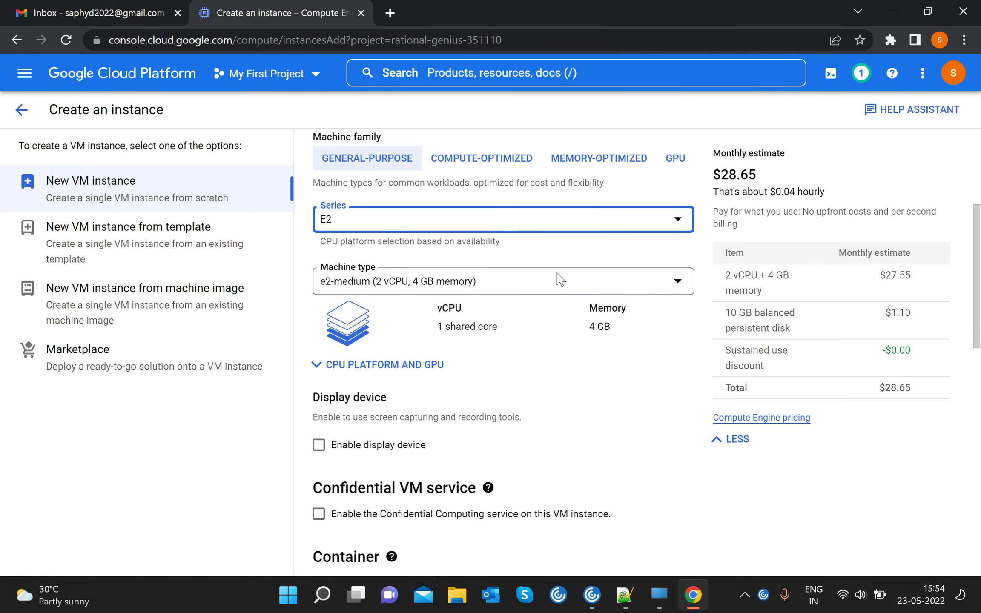
{"action": "left_click", "coordinate": [553, 290]}
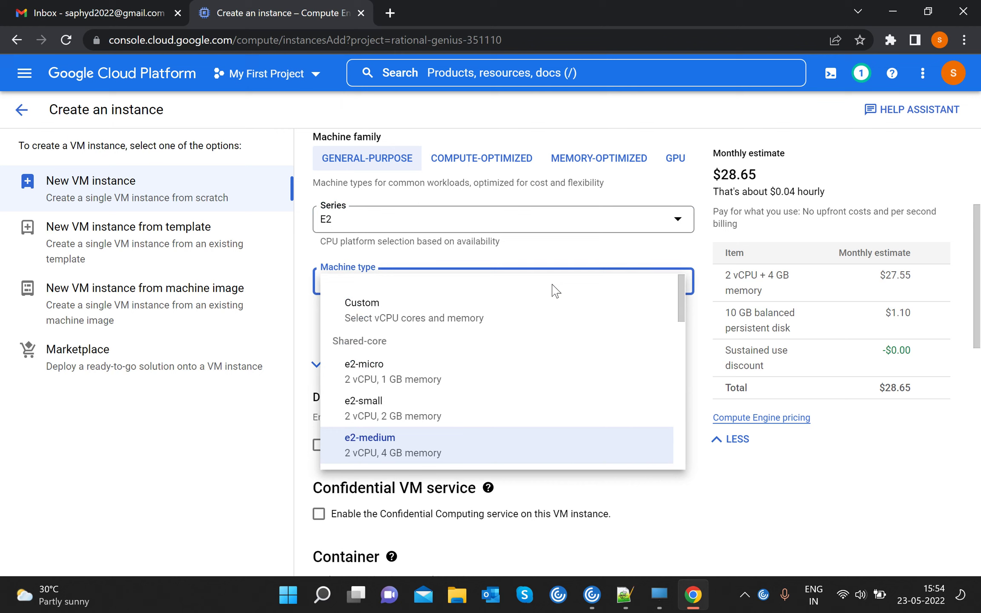
{"action": "left_click", "coordinate": [407, 328]}
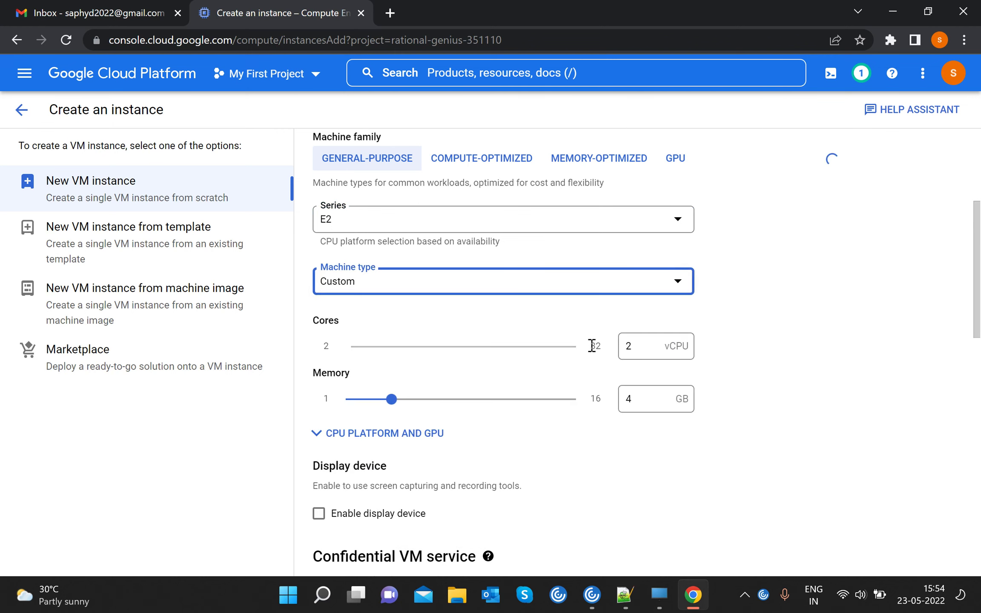
{"action": "left_click", "coordinate": [480, 347]}
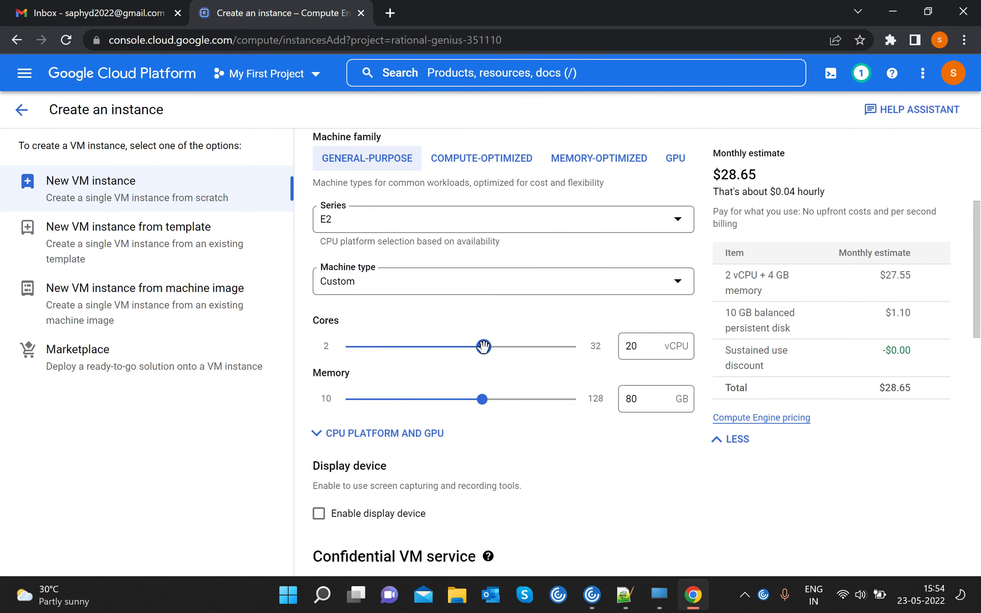
{"action": "left_click_drag", "start_coordinate": [481, 347], "coordinate": [397, 351]}
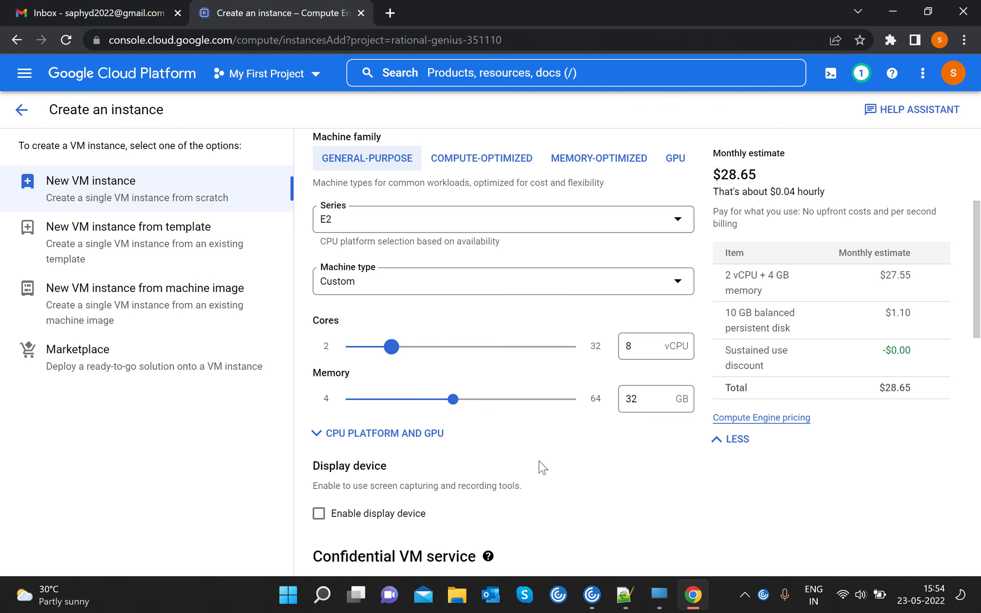
Step: Open the boot disk settings for changing and select Windows Server as the public image's operating system
{"action": "scroll", "coordinate": [536, 451], "scroll_direction": "down", "scroll_amount": 4}
{"action": "scroll", "coordinate": [468, 451], "scroll_direction": "down", "scroll_amount": 4}
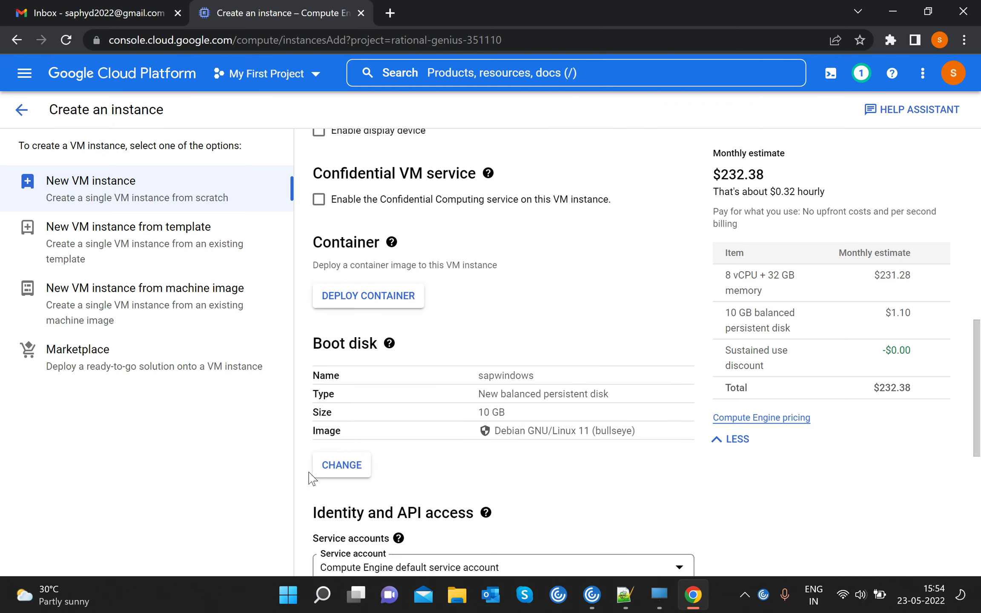
{"action": "left_click", "coordinate": [341, 466]}
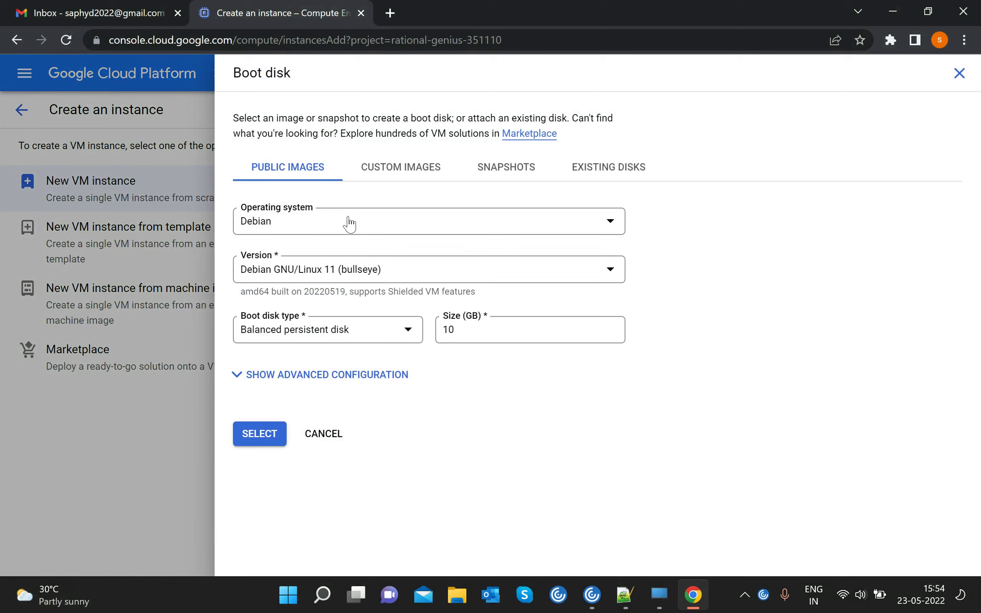
{"action": "left_click", "coordinate": [346, 219]}
{"action": "scroll", "coordinate": [306, 353], "scroll_direction": "down", "scroll_amount": 3}
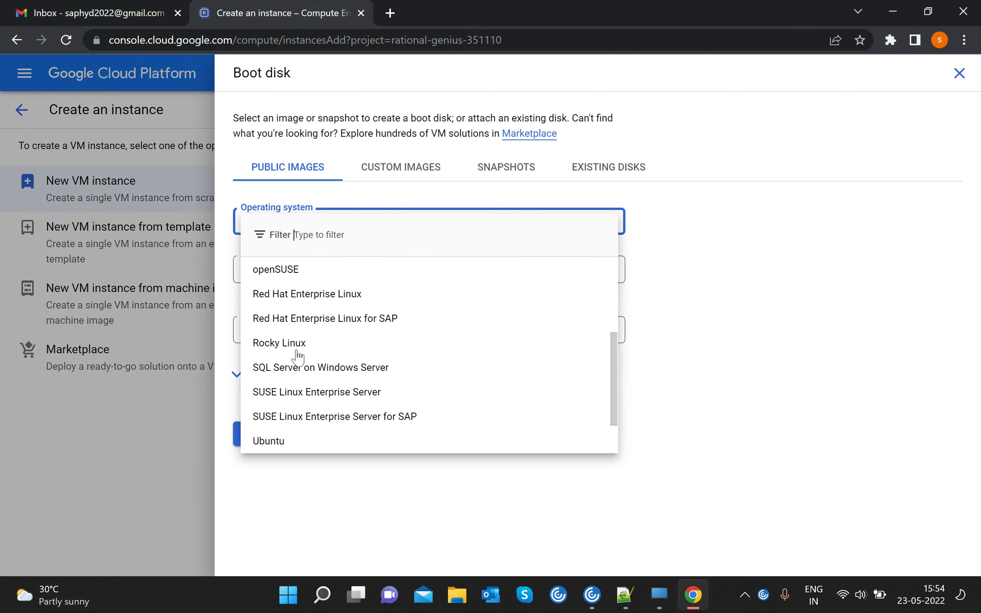
{"action": "scroll", "coordinate": [327, 357], "scroll_direction": "down", "scroll_amount": 2}
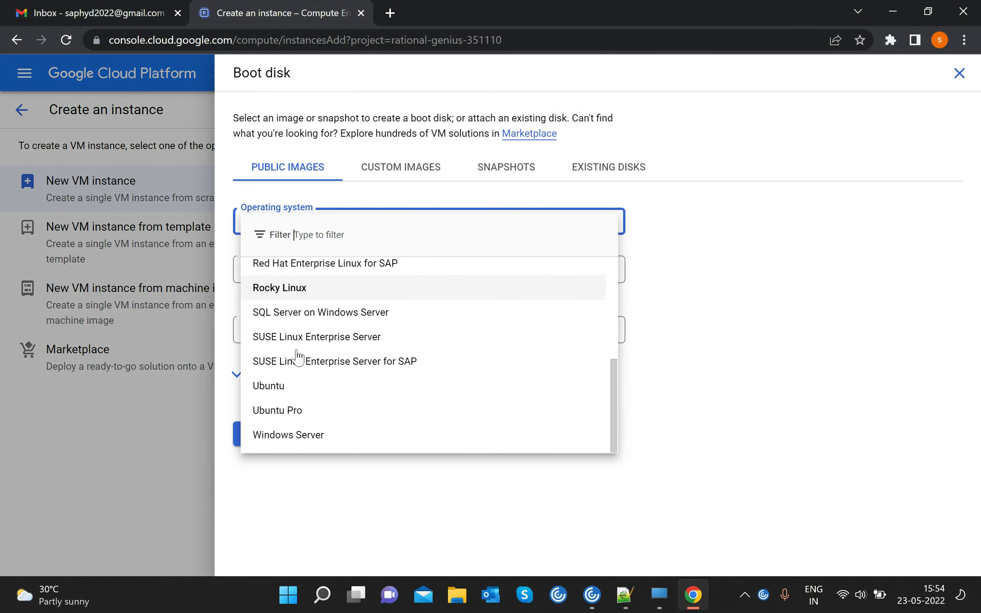
{"action": "left_click", "coordinate": [285, 437]}
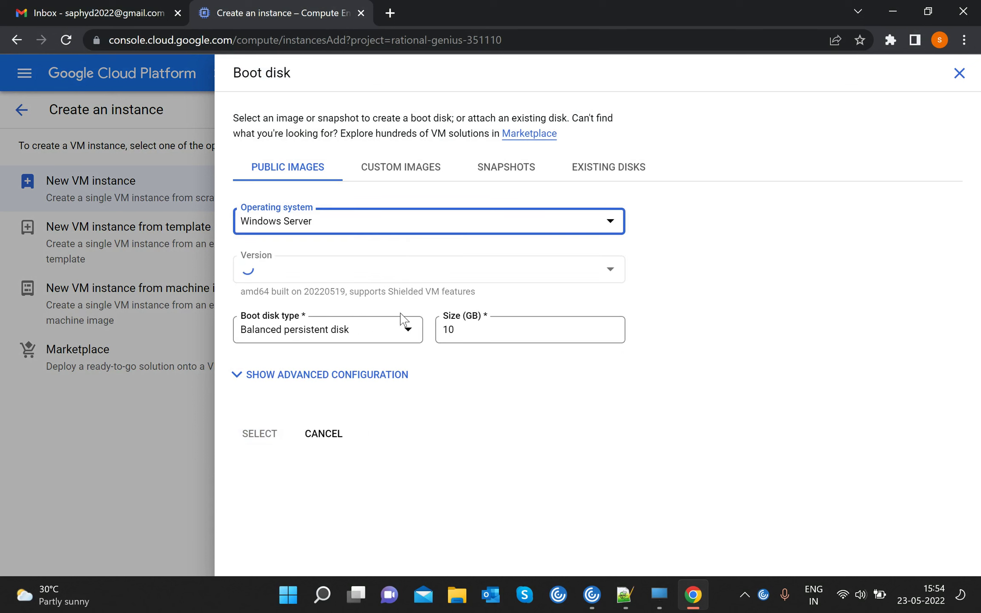
Step: Choose Windows Server version 20H2 Datacenter Core, set the boot disk size to 250 GB, and apply the boot disk settings
{"action": "left_click", "coordinate": [586, 274]}
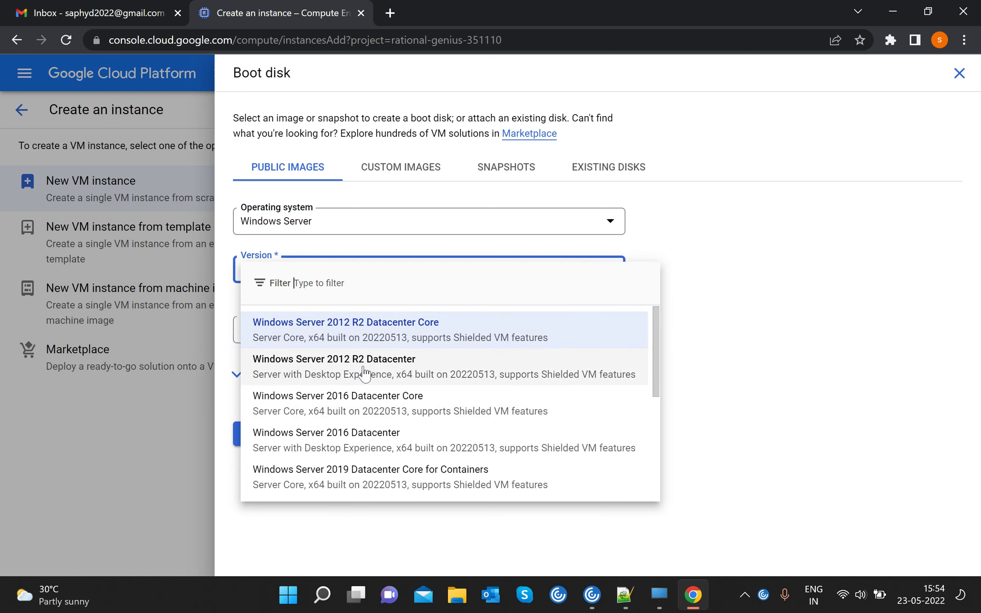
{"action": "scroll", "coordinate": [365, 368], "scroll_direction": "down", "scroll_amount": 5}
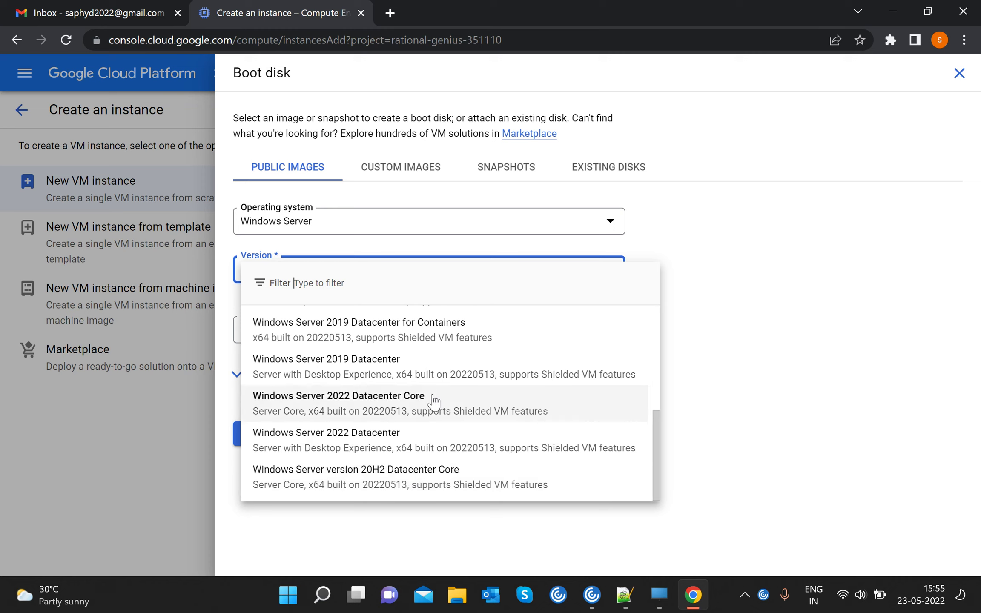
{"action": "left_click", "coordinate": [382, 477]}
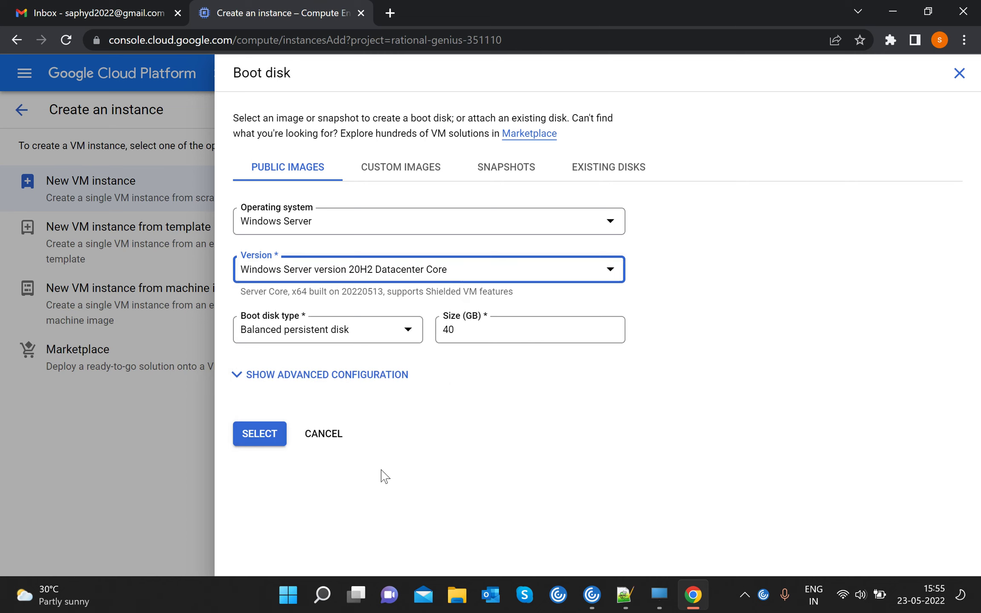
{"action": "left_click", "coordinate": [455, 332]}
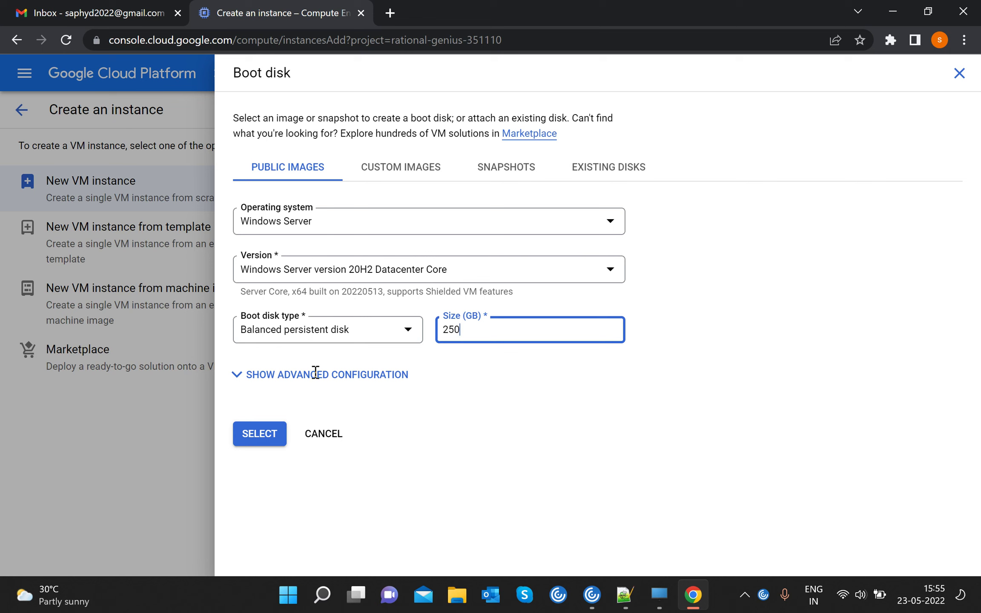
{"action": "left_click", "coordinate": [256, 438]}
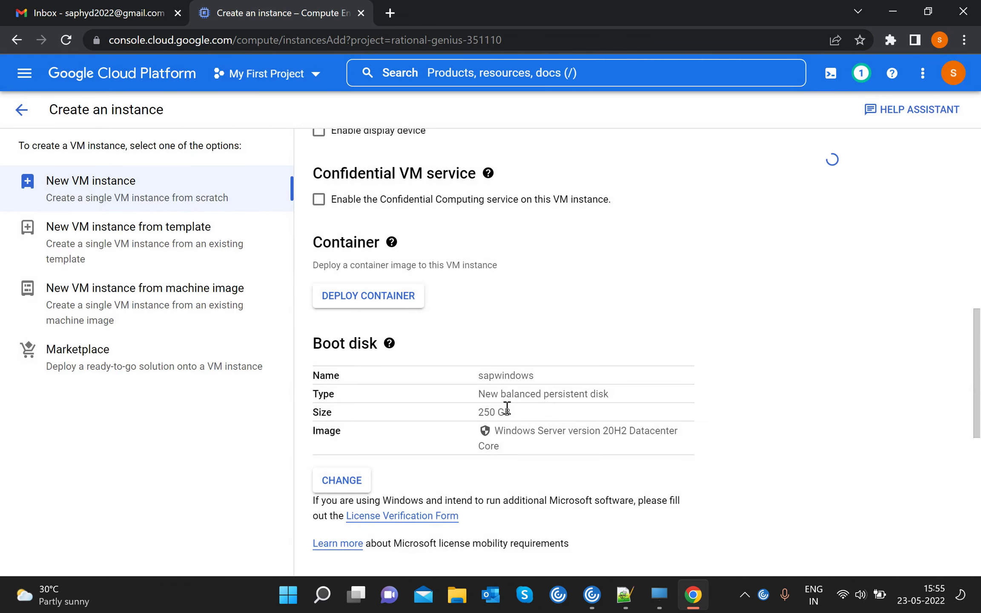
Step: Allow both HTTP and HTTPS traffic in the firewall settings of the new instance
{"action": "scroll", "coordinate": [597, 361], "scroll_direction": "down", "scroll_amount": 9}
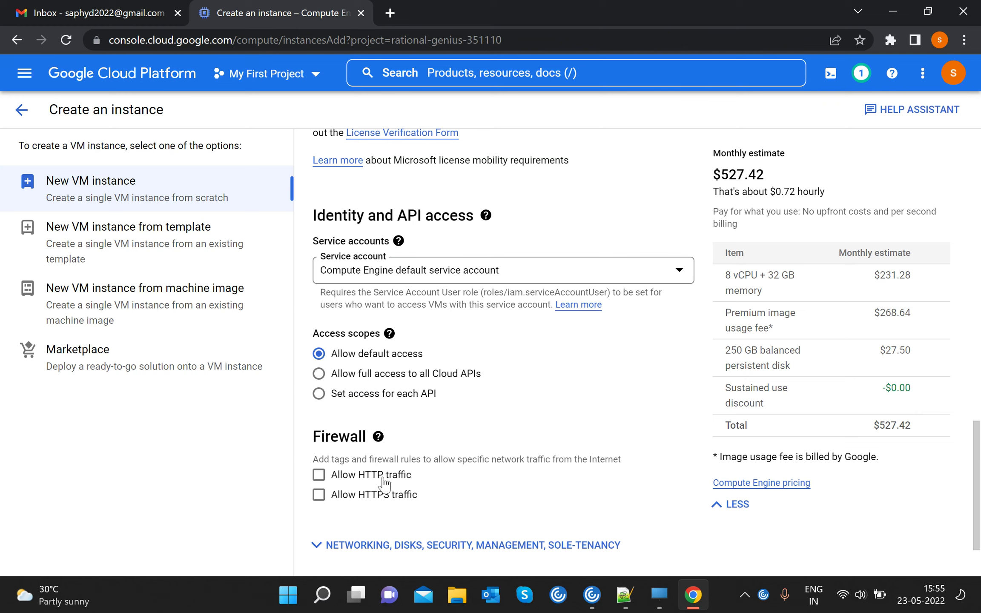
{"action": "left_click", "coordinate": [319, 495]}
{"action": "left_click", "coordinate": [319, 475]}
{"action": "scroll", "coordinate": [438, 419], "scroll_direction": "down", "scroll_amount": 2}
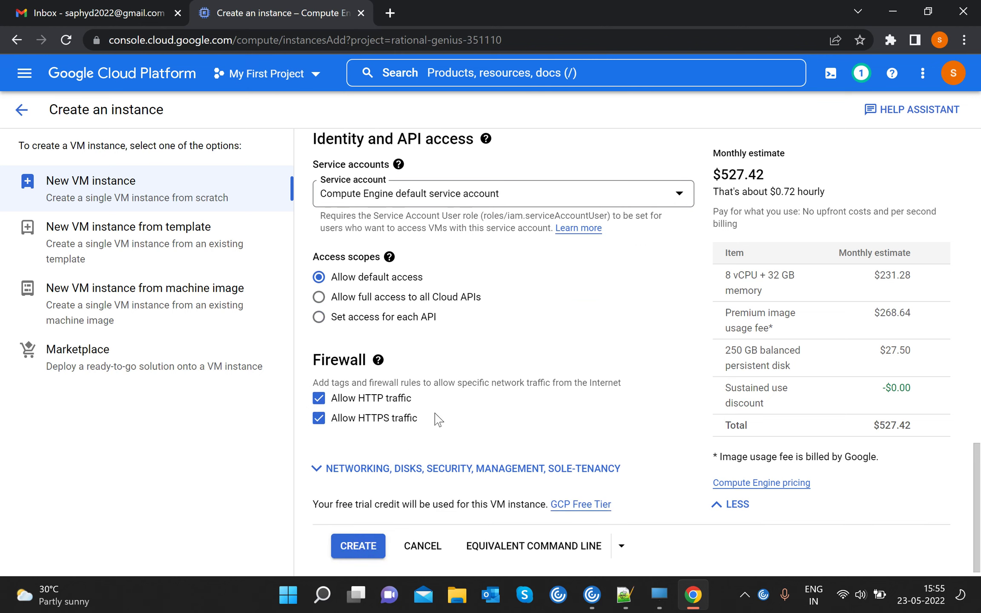
Step: Set the access scope to allow full access to all Cloud APIs and create the instance
{"action": "left_click", "coordinate": [319, 297]}
{"action": "scroll", "coordinate": [400, 380], "scroll_direction": "down", "scroll_amount": 1}
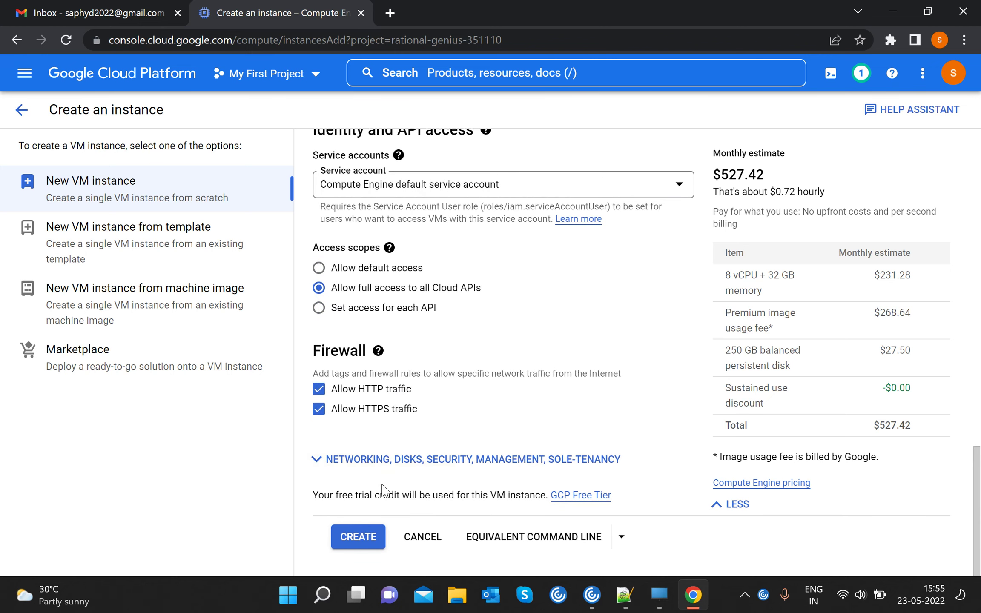
{"action": "left_click", "coordinate": [359, 538]}
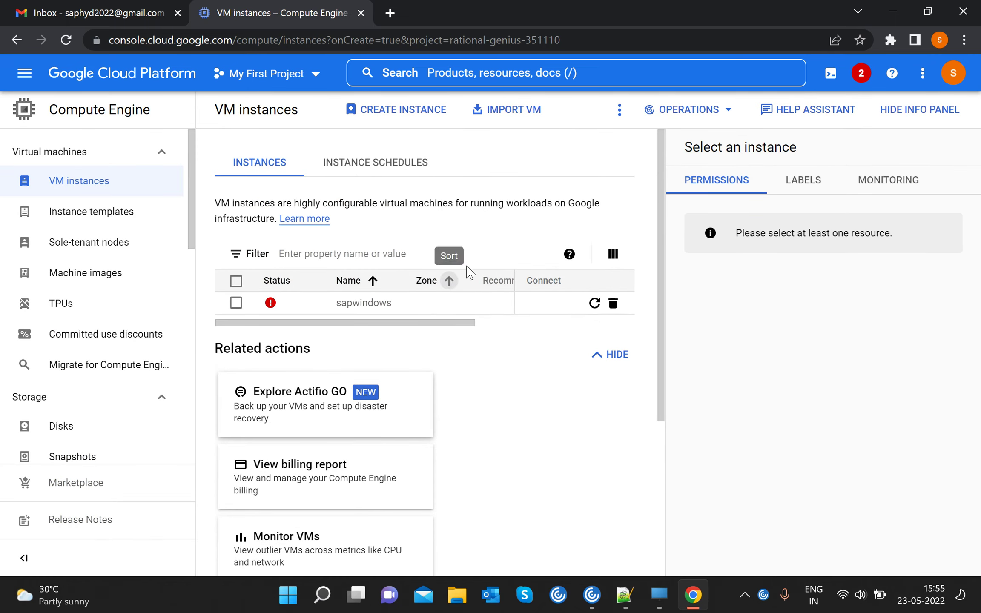
Step: Check the notification about creating the sapwindows VM instance and try to retry the operation
{"action": "mouse_move", "coordinate": [276, 310]}
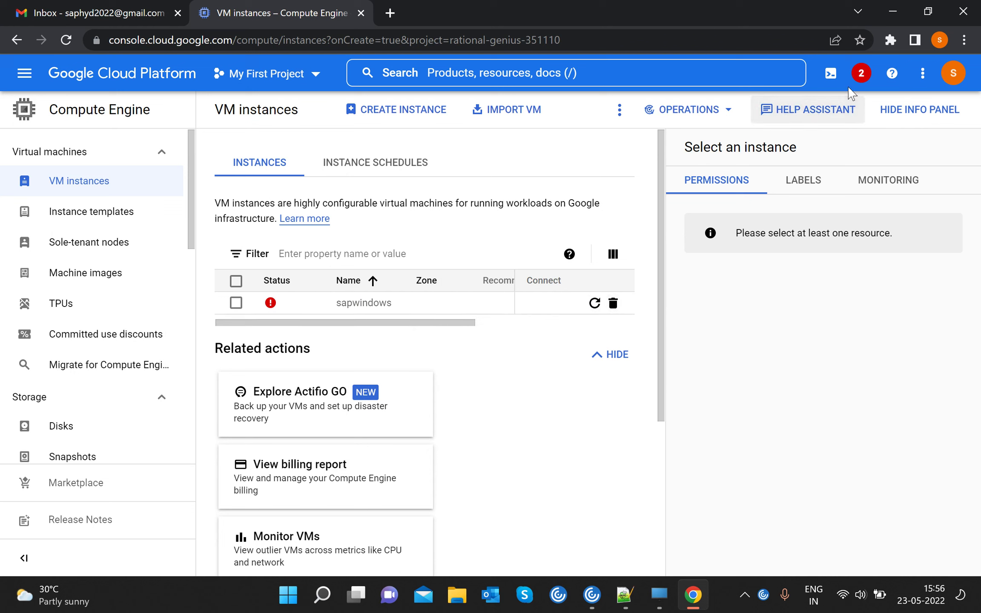
{"action": "left_click", "coordinate": [860, 73]}
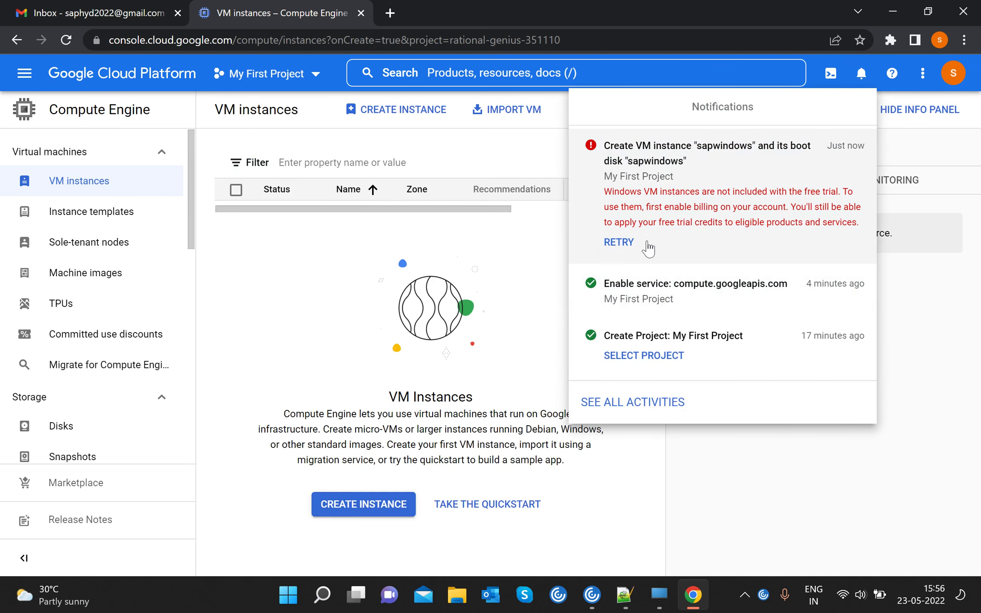
{"action": "left_click", "coordinate": [629, 244]}
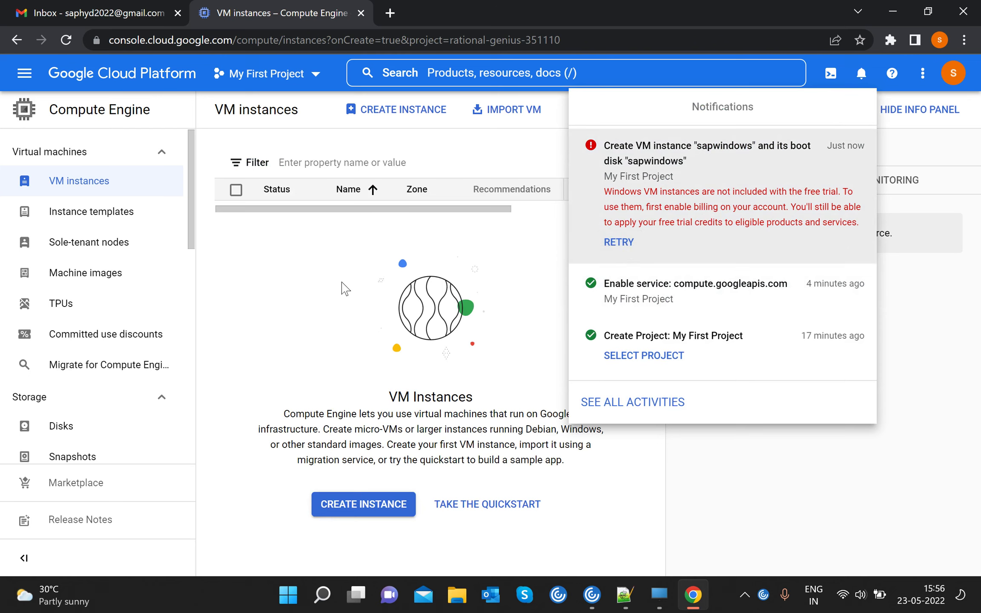
{"action": "left_click", "coordinate": [344, 288]}
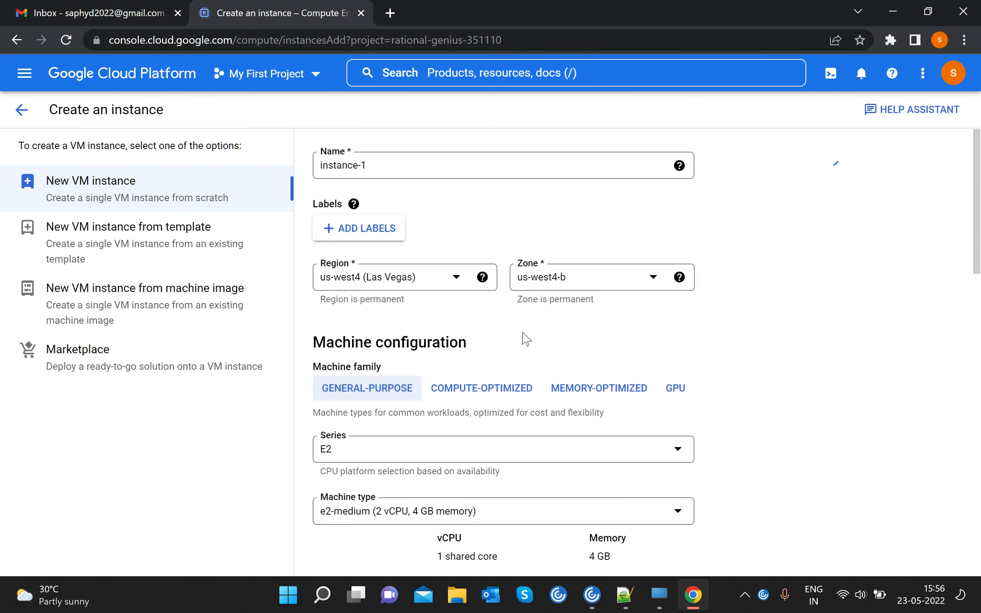
Step: In a new VM instance form, replace the default instance name with sapwindows
{"action": "left_click", "coordinate": [395, 166]}
{"action": "key", "text": "BackSpace"}
{"action": "key", "text": "BackSpace"}
{"action": "key", "text": "BackSpace"}
{"action": "key", "text": "BackSpace"}
{"action": "key", "text": "BackSpace"}
{"action": "key", "text": "BackSpace"}
{"action": "key", "text": "BackSpace"}
{"action": "key", "text": "BackSpace"}
{"action": "key", "text": "BackSpace"}
{"action": "key", "text": "BackSpace"}
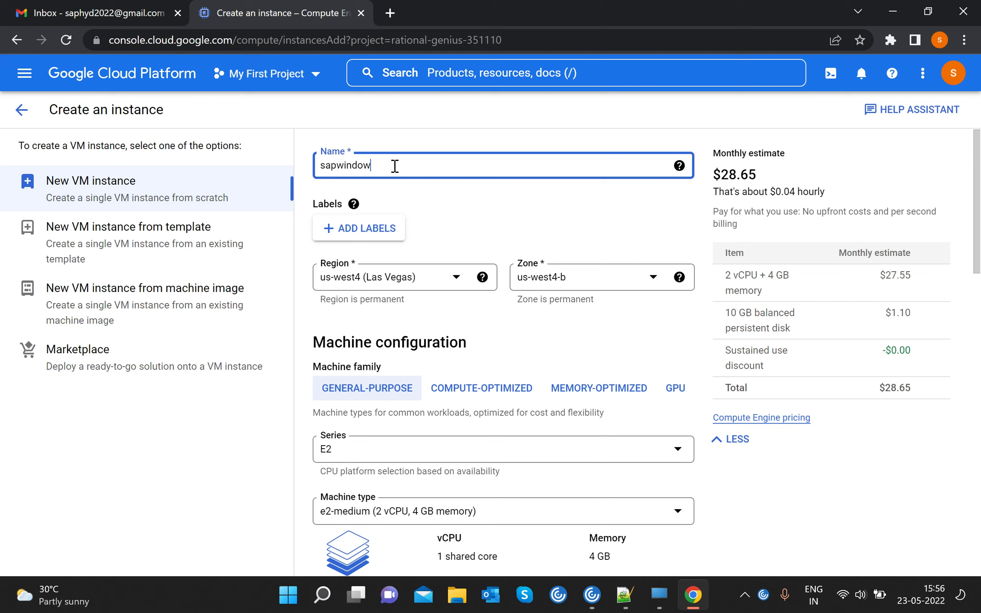
Step: Set the instance's region to asia-south1 (Mumbai)
{"action": "left_click", "coordinate": [431, 288]}
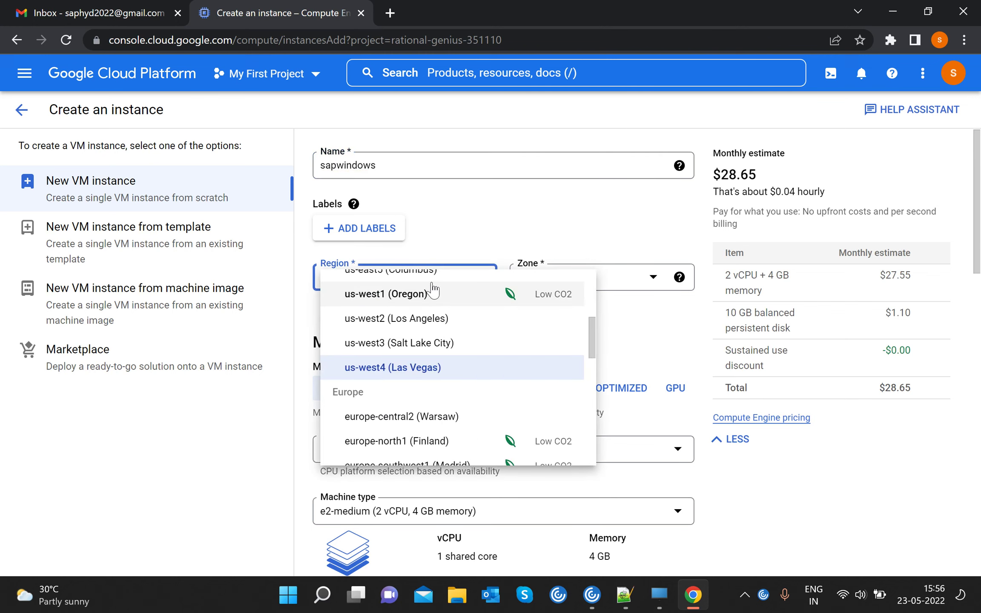
{"action": "scroll", "coordinate": [434, 375], "scroll_direction": "down", "scroll_amount": 12}
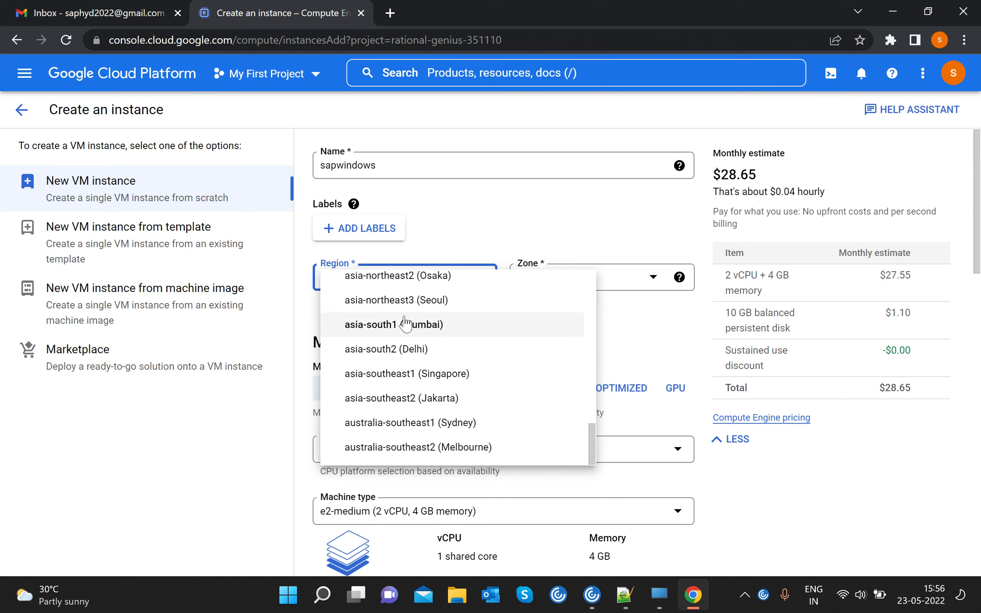
{"action": "left_click", "coordinate": [405, 331]}
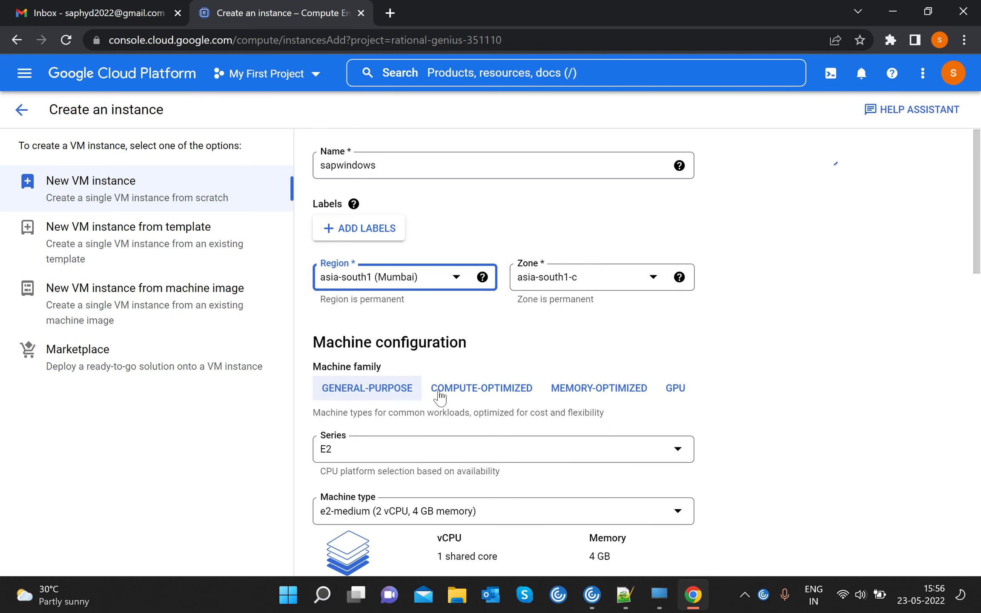
Step: Choose the e2-standard-4 machine type with 4 vCPU and 16 GB memory
{"action": "left_click", "coordinate": [438, 514]}
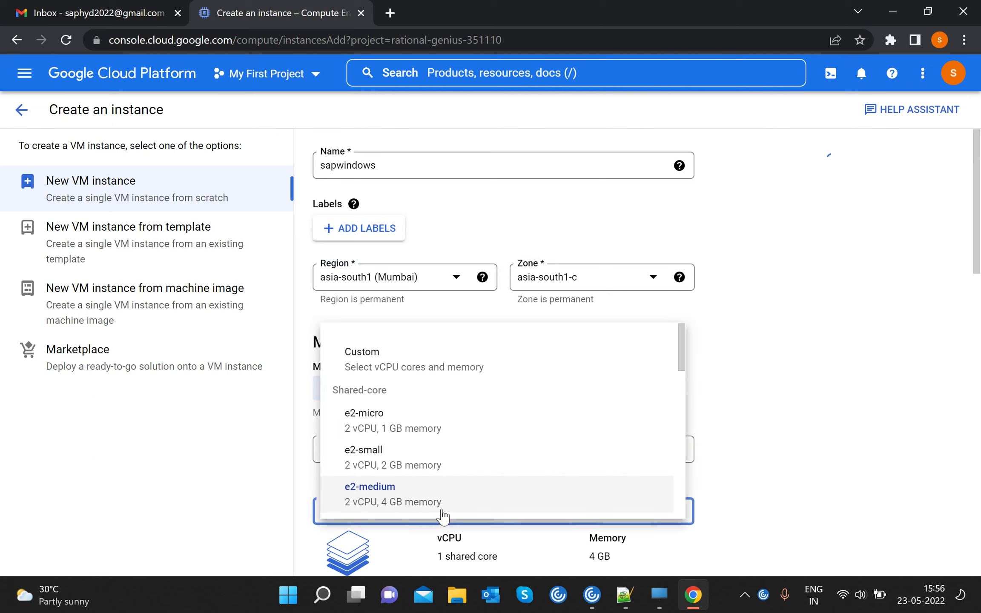
{"action": "scroll", "coordinate": [409, 438], "scroll_direction": "down", "scroll_amount": 2}
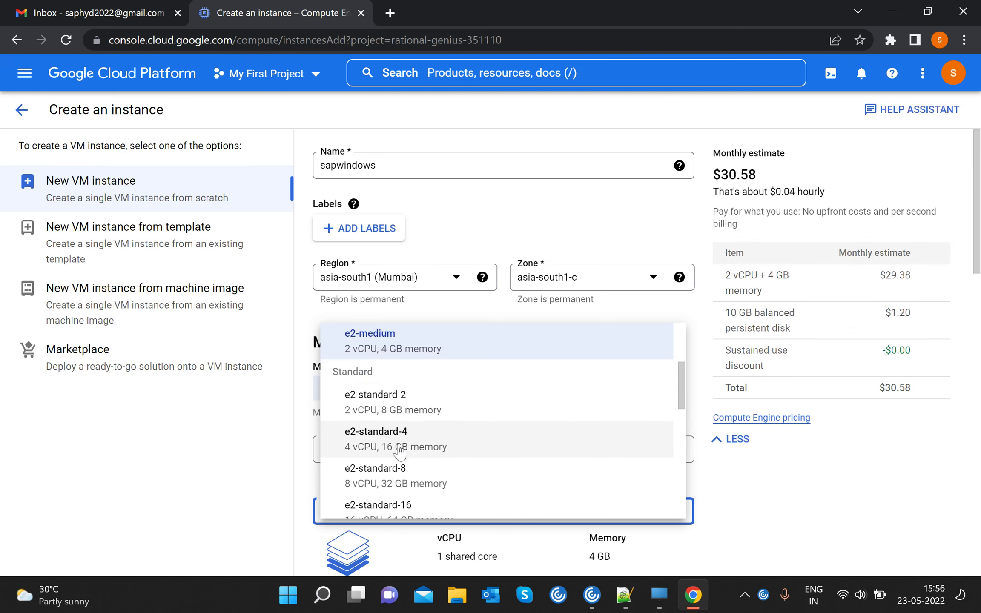
{"action": "left_click", "coordinate": [394, 445]}
{"action": "left_click", "coordinate": [298, 528]}
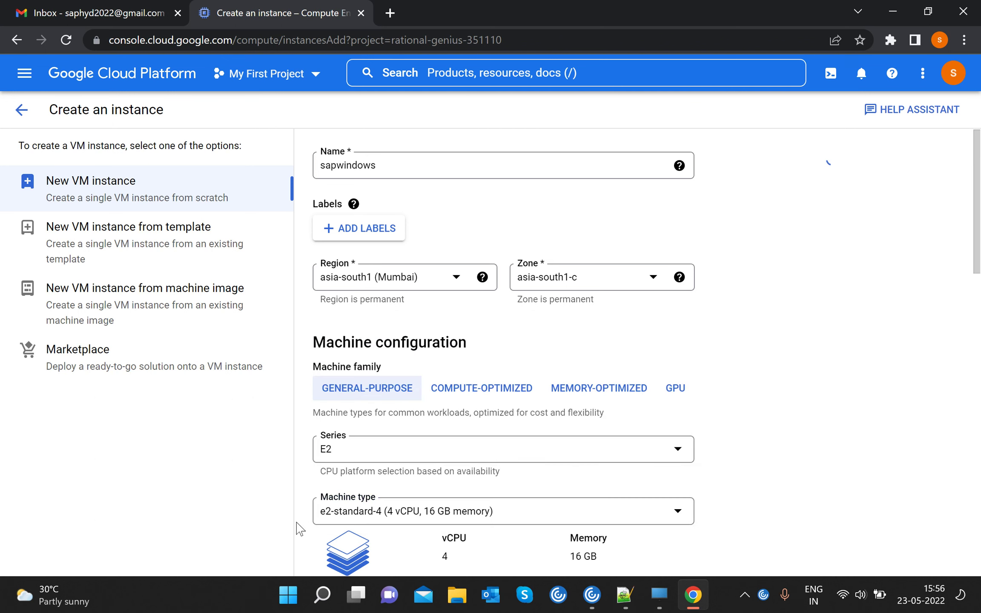
Step: Enable the display device and the Confidential Computing service, accepting the compatible VM settings
{"action": "scroll", "coordinate": [417, 483], "scroll_direction": "down", "scroll_amount": 6}
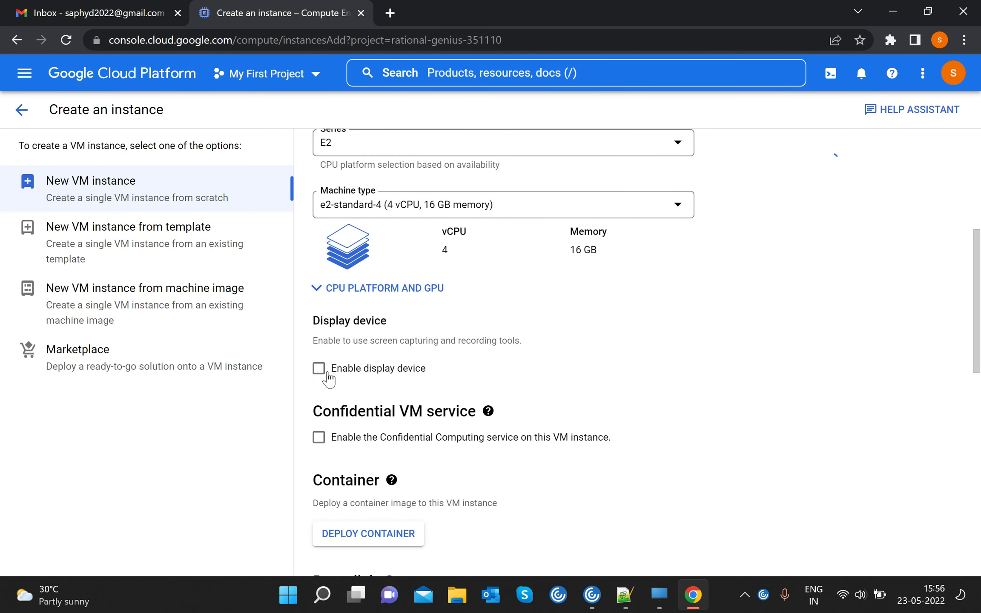
{"action": "left_click", "coordinate": [327, 368]}
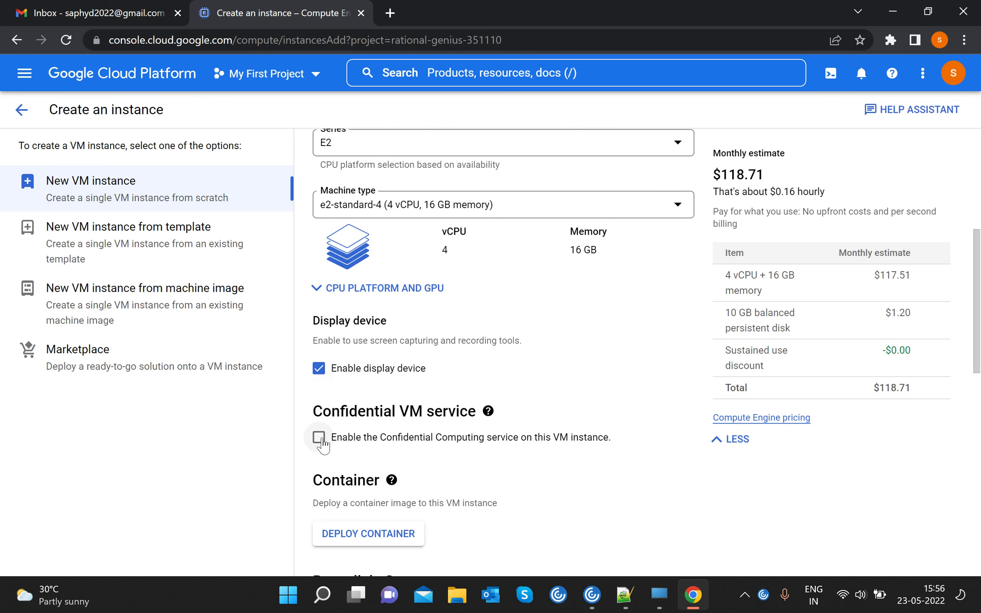
{"action": "left_click", "coordinate": [319, 438]}
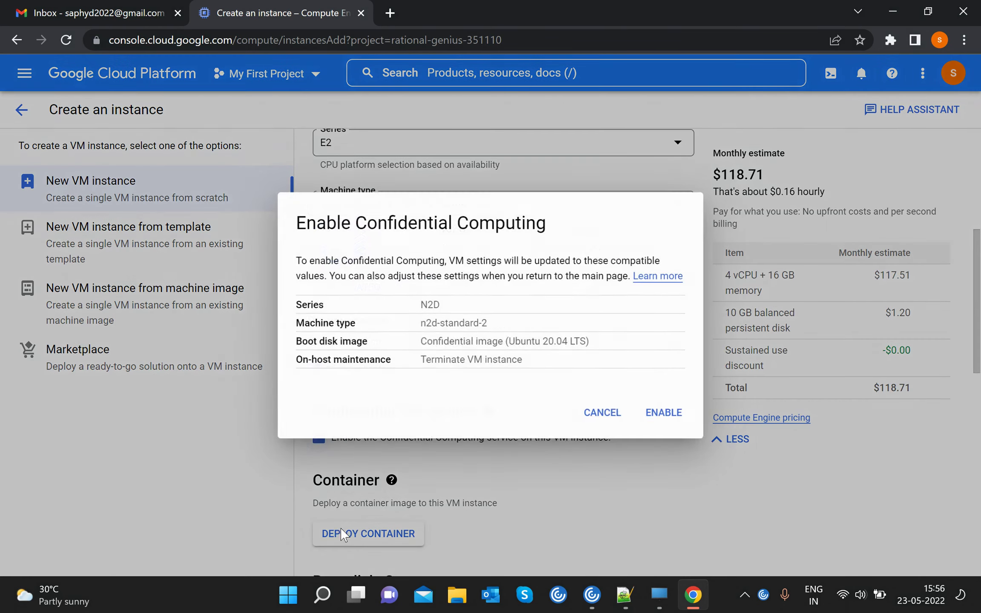
{"action": "left_click", "coordinate": [662, 423]}
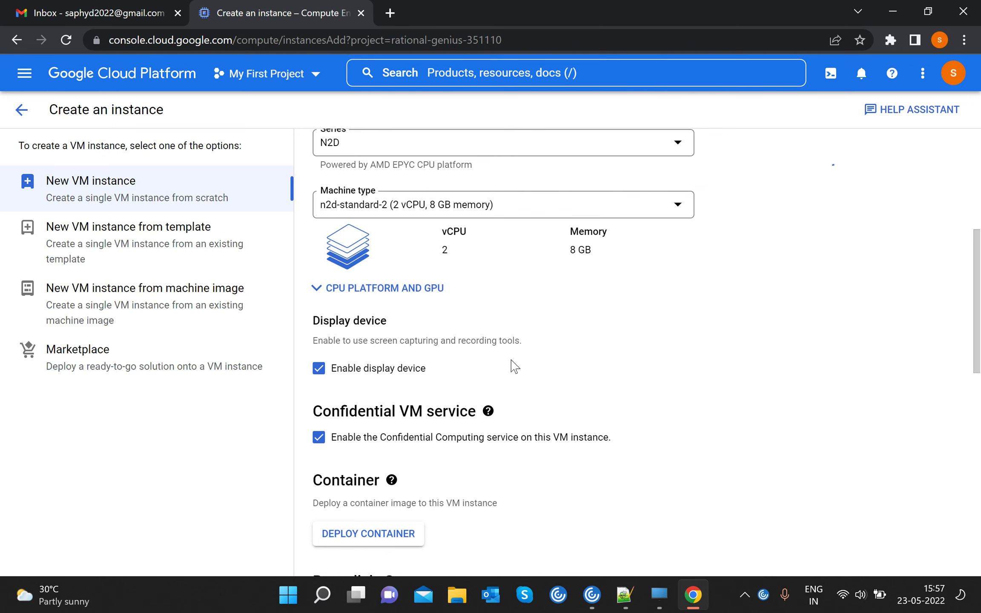
Step: Open the boot disk settings for changing and set the disk size to 250 GB
{"action": "scroll", "coordinate": [484, 338], "scroll_direction": "down", "scroll_amount": 5}
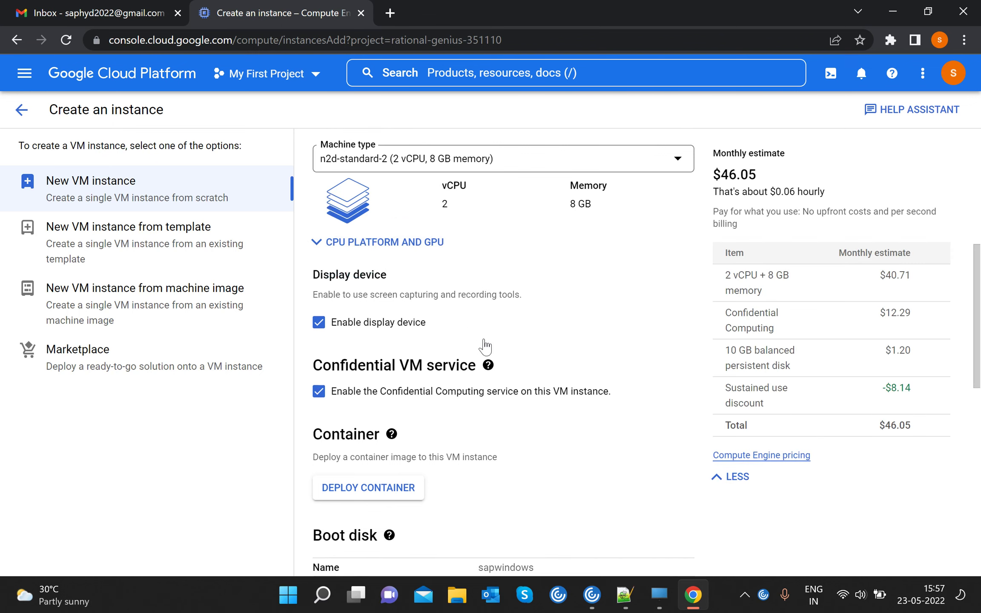
{"action": "left_click", "coordinate": [355, 484]}
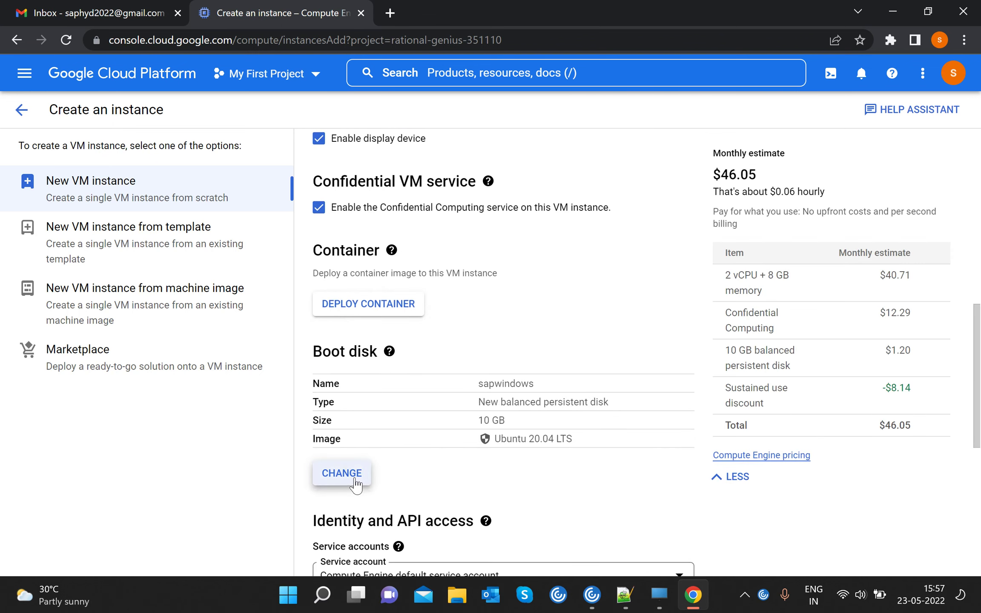
{"action": "left_click_drag", "start_coordinate": [458, 293], "coordinate": [444, 294]}
{"action": "type", "text": "2"}
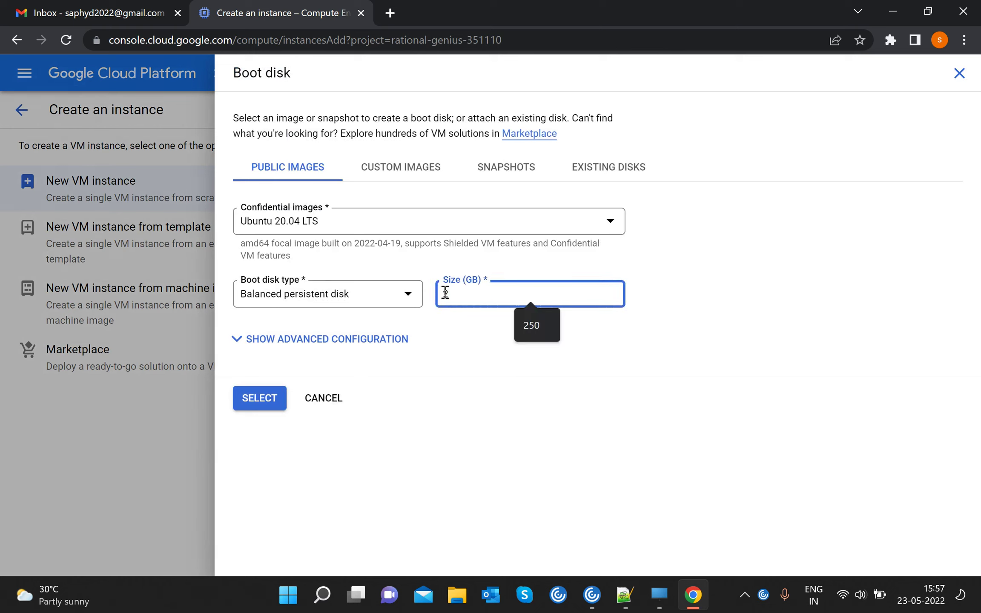
{"action": "type", "text": "50"}
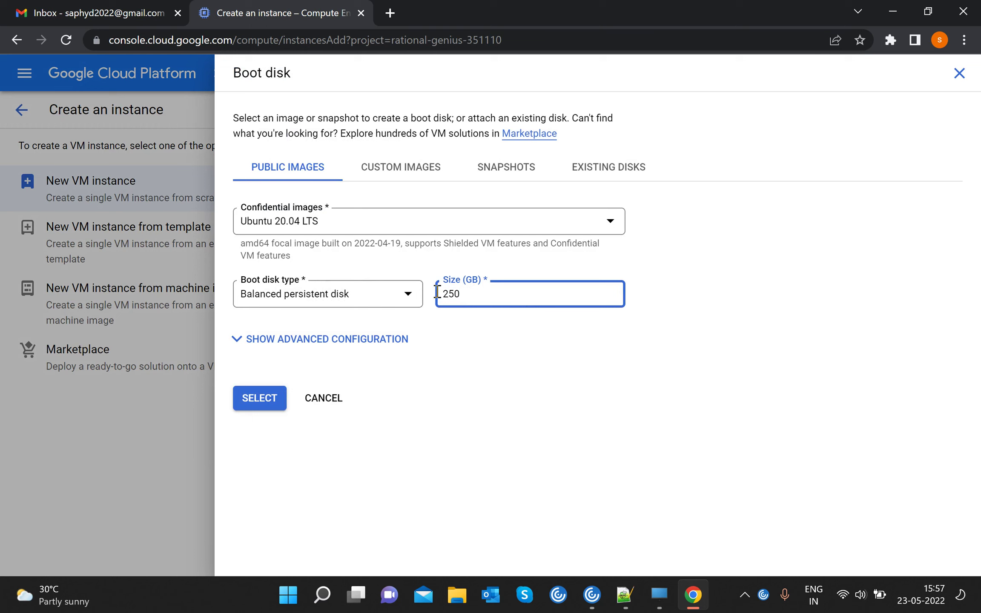
Step: Look through the confidential images for the boot disk and check the custom images option
{"action": "left_click", "coordinate": [379, 220]}
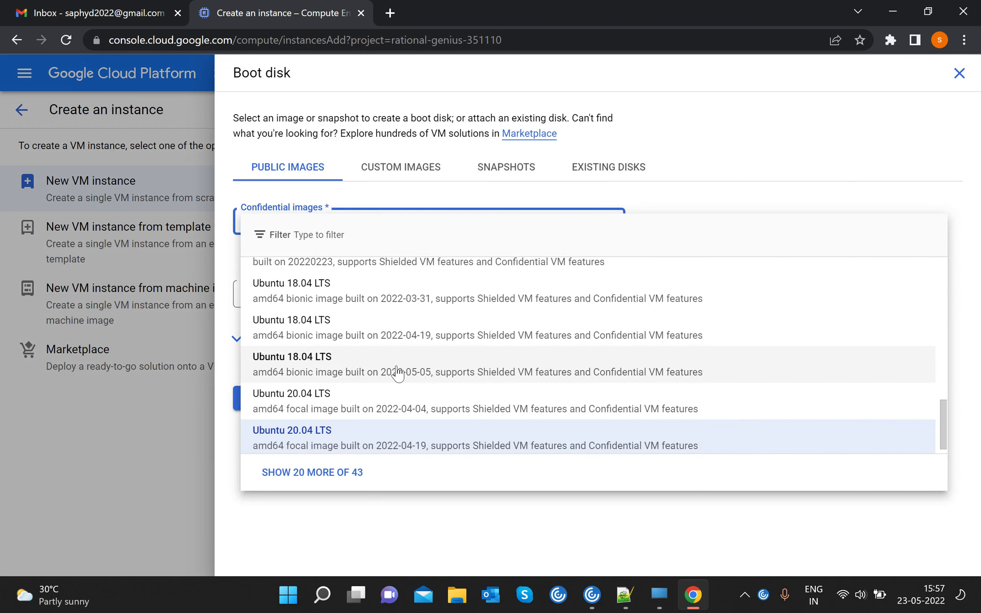
{"action": "scroll", "coordinate": [323, 328], "scroll_direction": "up", "scroll_amount": 10}
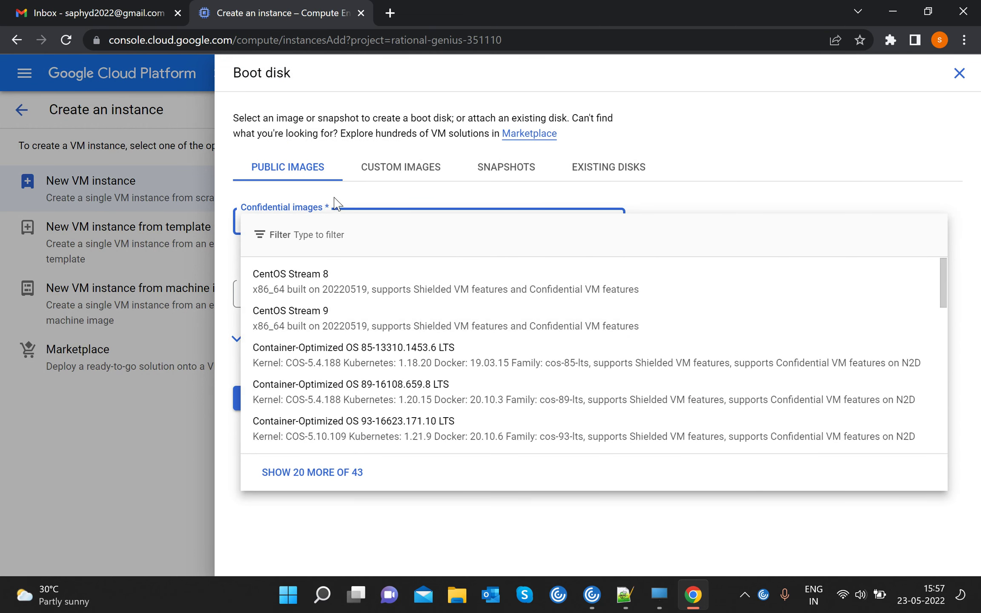
{"action": "left_click", "coordinate": [336, 203]}
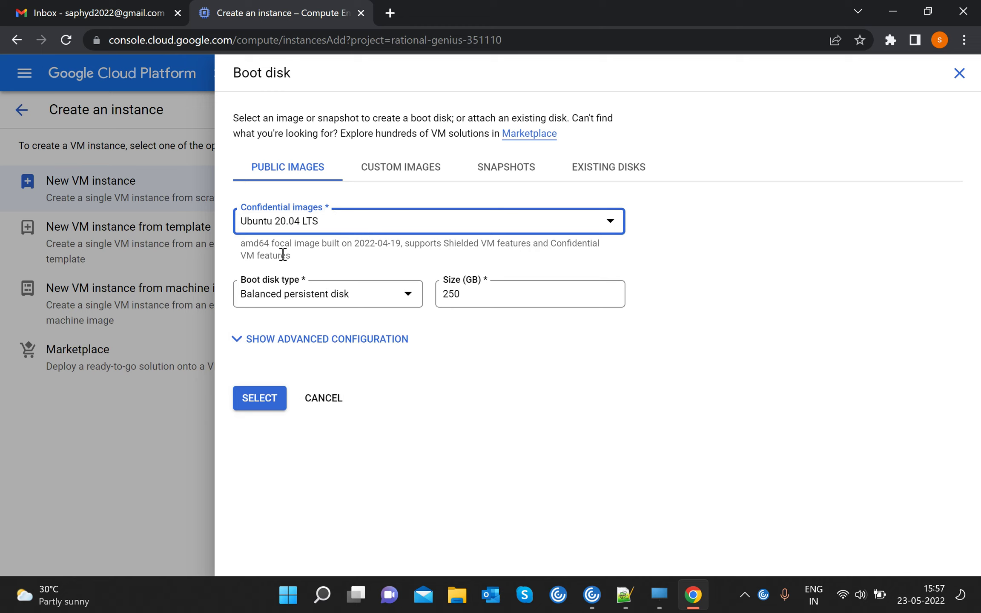
{"action": "left_click", "coordinate": [400, 173]}
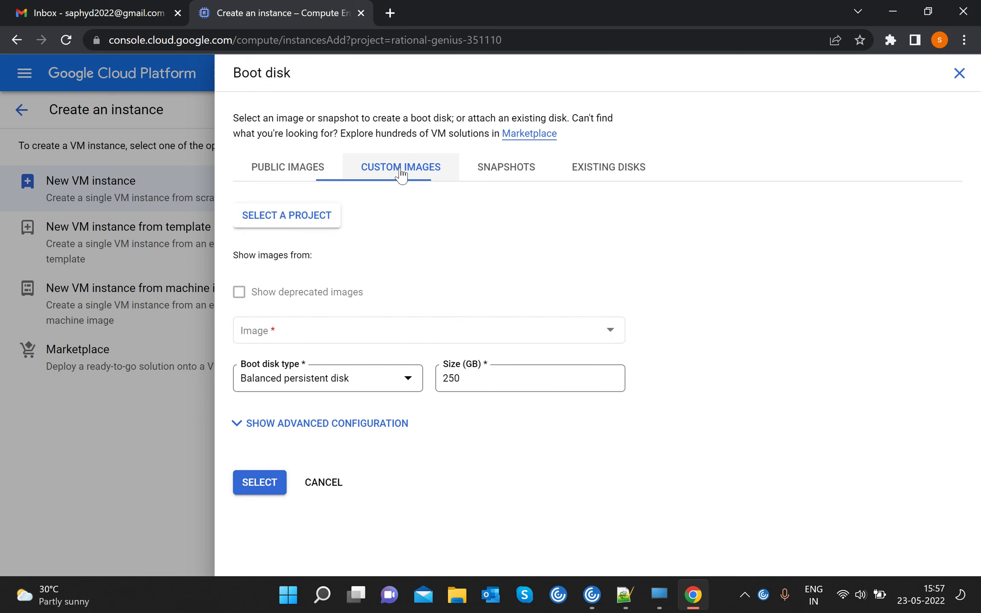
{"action": "left_click", "coordinate": [309, 182]}
Step: Load 20 more confidential images, examine the extended list for a suitable operating system, and close the list
{"action": "left_click", "coordinate": [399, 229]}
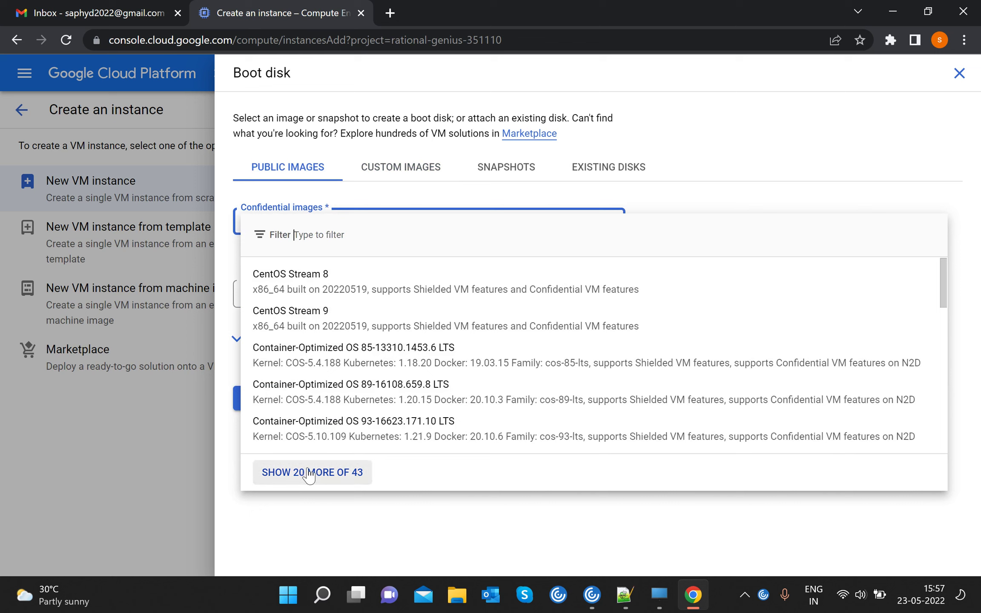
{"action": "scroll", "coordinate": [396, 361], "scroll_direction": "down", "scroll_amount": 10}
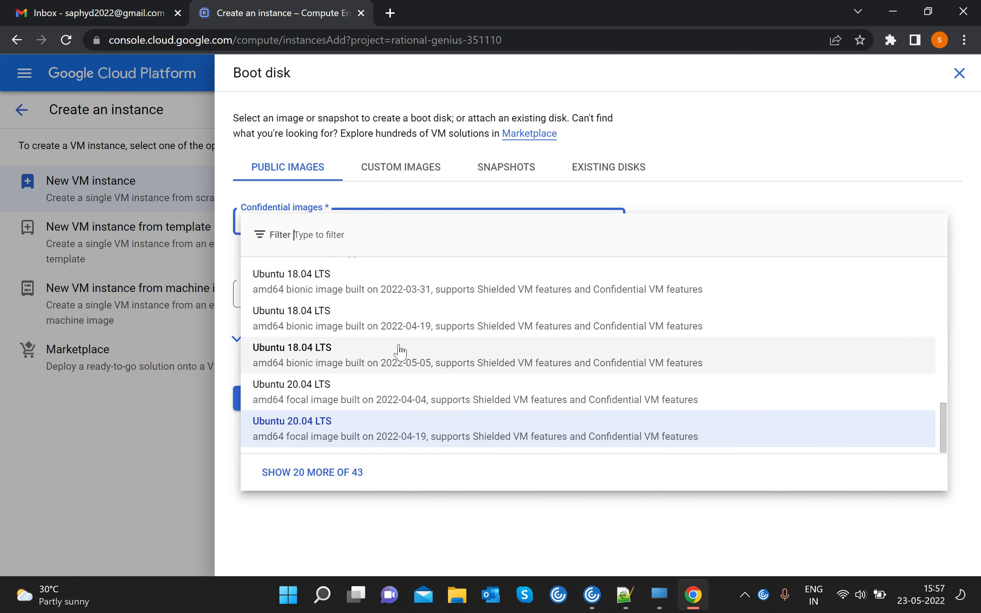
{"action": "scroll", "coordinate": [340, 392], "scroll_direction": "up", "scroll_amount": 10}
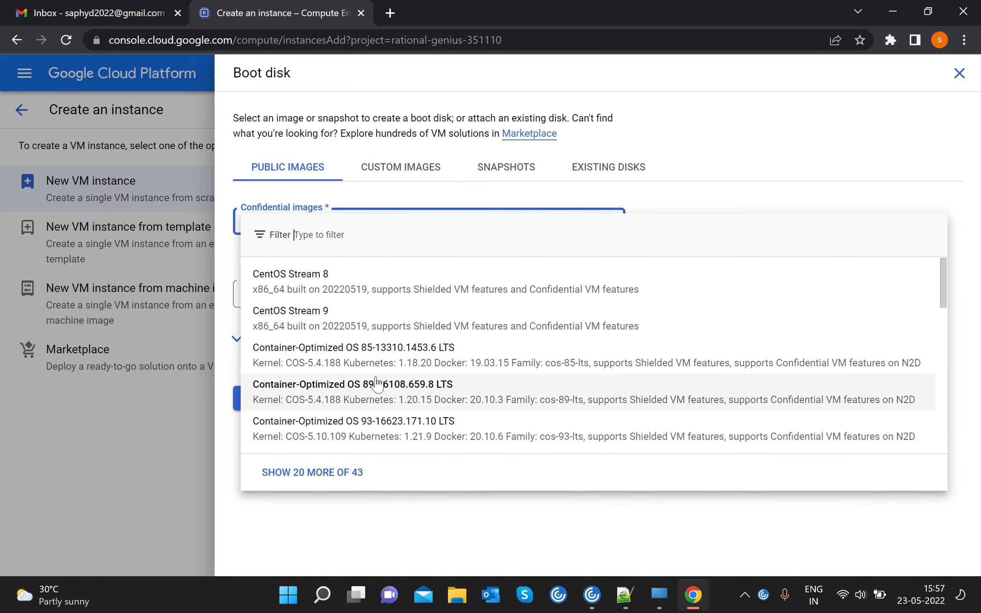
{"action": "left_click", "coordinate": [295, 472]}
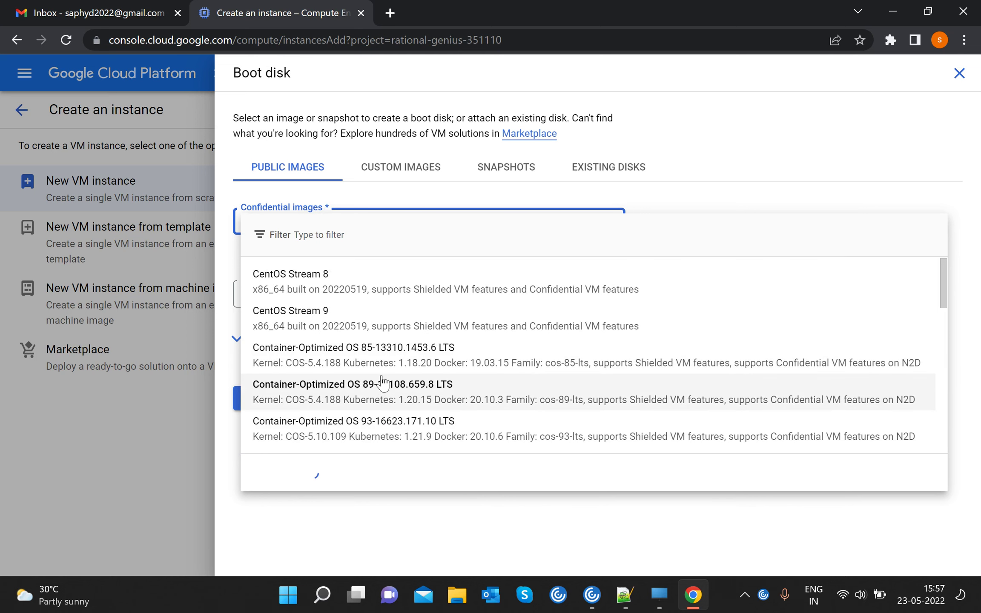
{"action": "scroll", "coordinate": [382, 380], "scroll_direction": "down", "scroll_amount": 5}
{"action": "scroll", "coordinate": [381, 380], "scroll_direction": "down", "scroll_amount": 5}
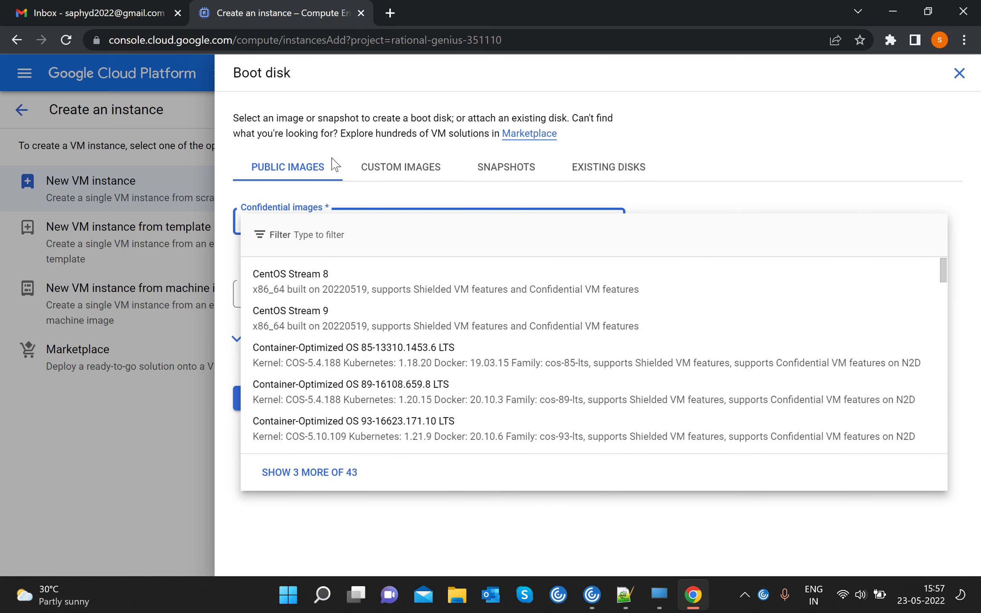
{"action": "scroll", "coordinate": [431, 305], "scroll_direction": "down", "scroll_amount": 15}
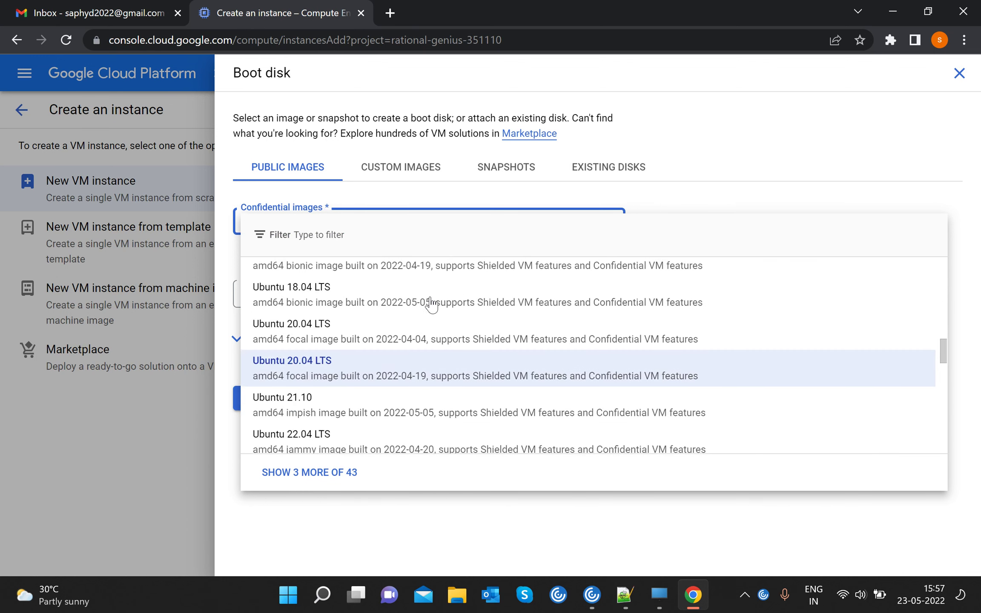
{"action": "scroll", "coordinate": [431, 304], "scroll_direction": "down", "scroll_amount": 5}
{"action": "scroll", "coordinate": [431, 304], "scroll_direction": "up", "scroll_amount": 8}
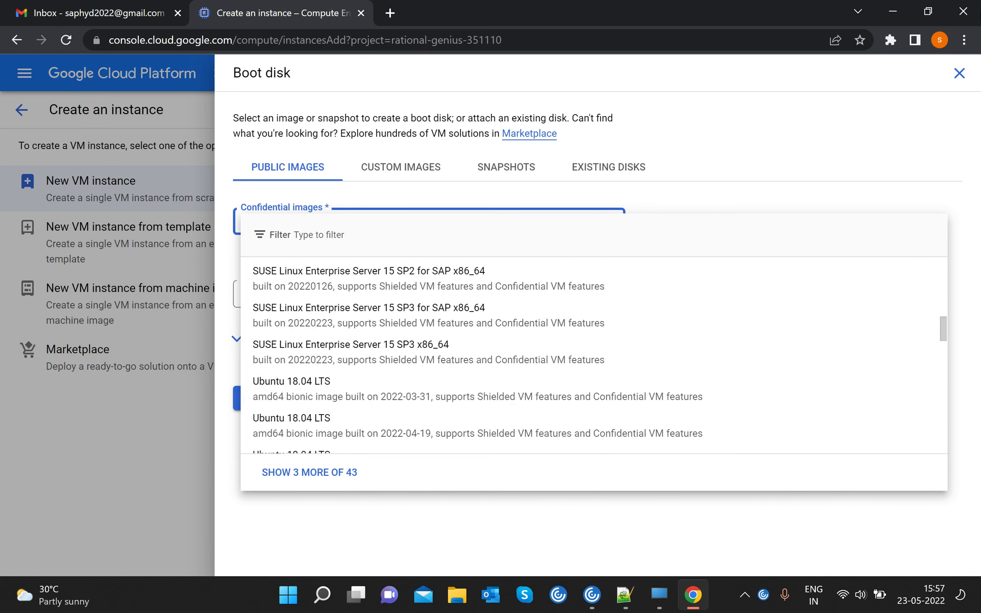
{"action": "left_click", "coordinate": [961, 73]}
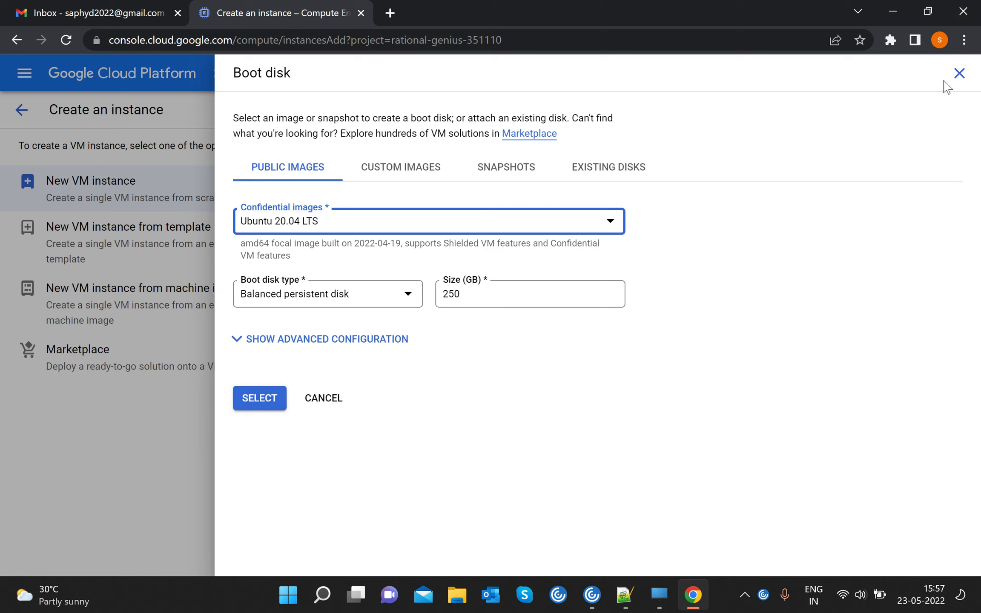
Step: Close the boot disk settings without applying them and disable the Confidential Computing service
{"action": "left_click", "coordinate": [958, 73]}
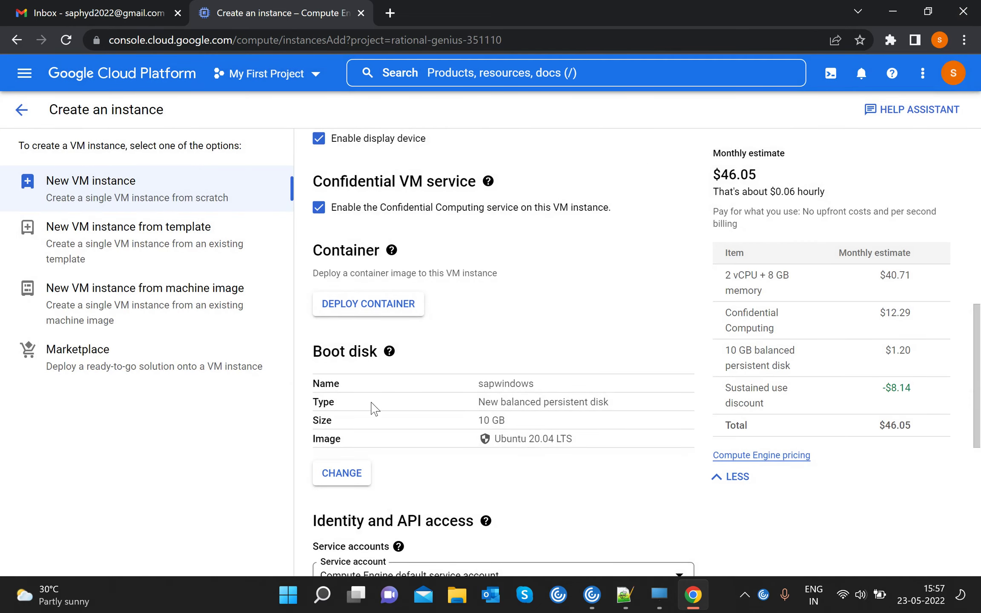
{"action": "scroll", "coordinate": [383, 298], "scroll_direction": "up", "scroll_amount": 3}
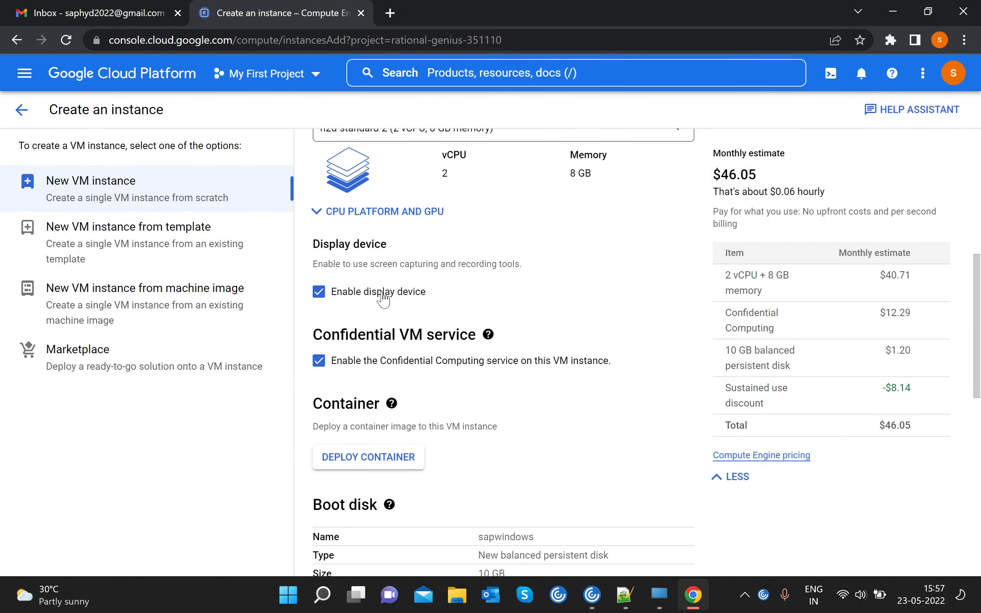
{"action": "left_click", "coordinate": [319, 361]}
Step: Set the access scope to allow full access to all Cloud APIs and close the access scopes help
{"action": "scroll", "coordinate": [431, 366], "scroll_direction": "down", "scroll_amount": 7}
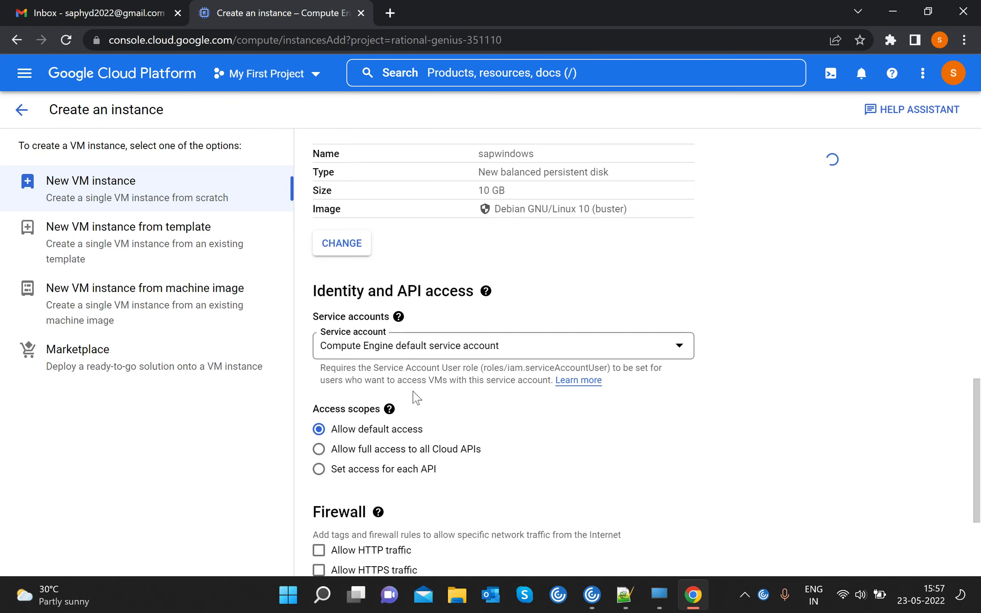
{"action": "scroll", "coordinate": [347, 425], "scroll_direction": "down", "scroll_amount": 2}
{"action": "left_click", "coordinate": [318, 296]}
{"action": "scroll", "coordinate": [387, 267], "scroll_direction": "up", "scroll_amount": 4}
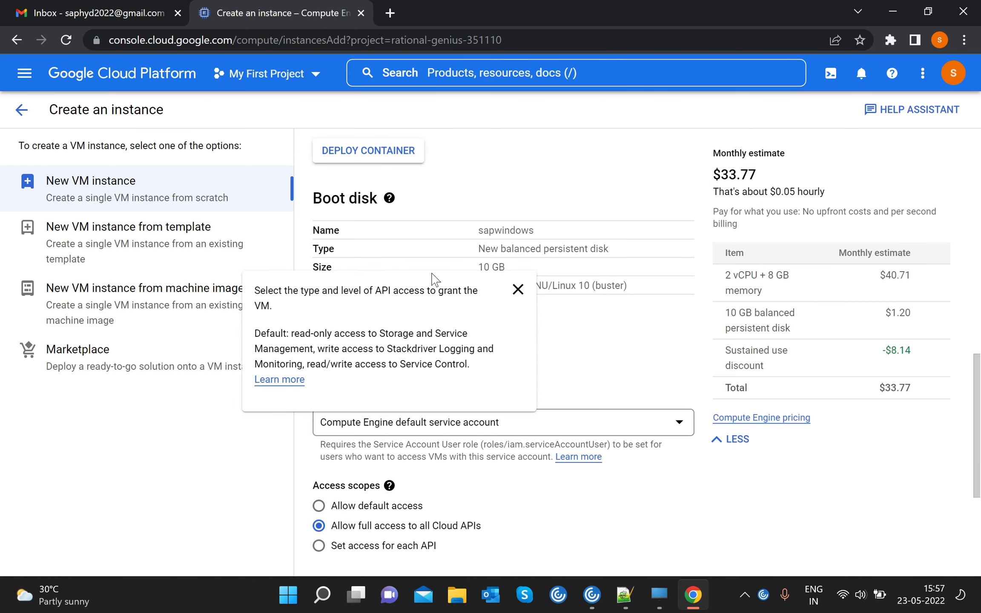
{"action": "left_click", "coordinate": [514, 297]}
{"action": "mouse_move", "coordinate": [486, 367]}
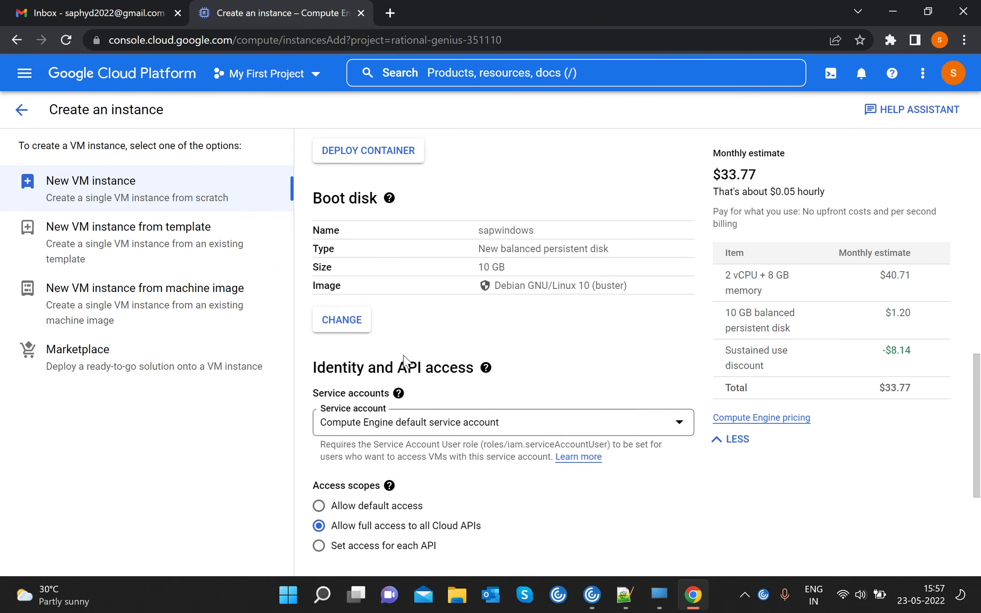
Step: Reopen the boot disk settings and choose the Windows Server operating system, version Windows Server 2012 R2 Datacenter Core
{"action": "left_click", "coordinate": [342, 320]}
{"action": "left_click", "coordinate": [365, 232]}
{"action": "left_click", "coordinate": [407, 281]}
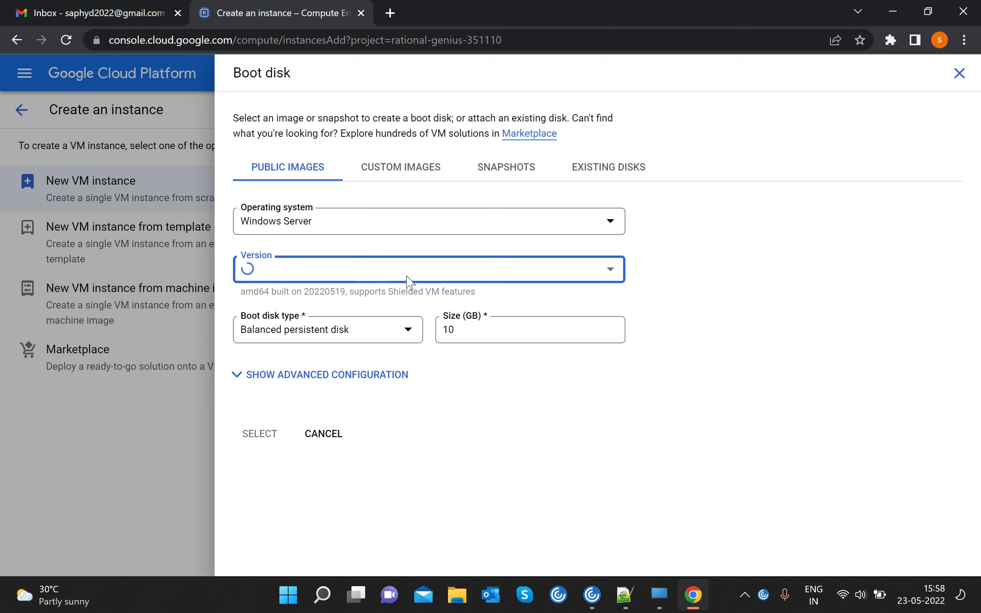
{"action": "left_click", "coordinate": [445, 270]}
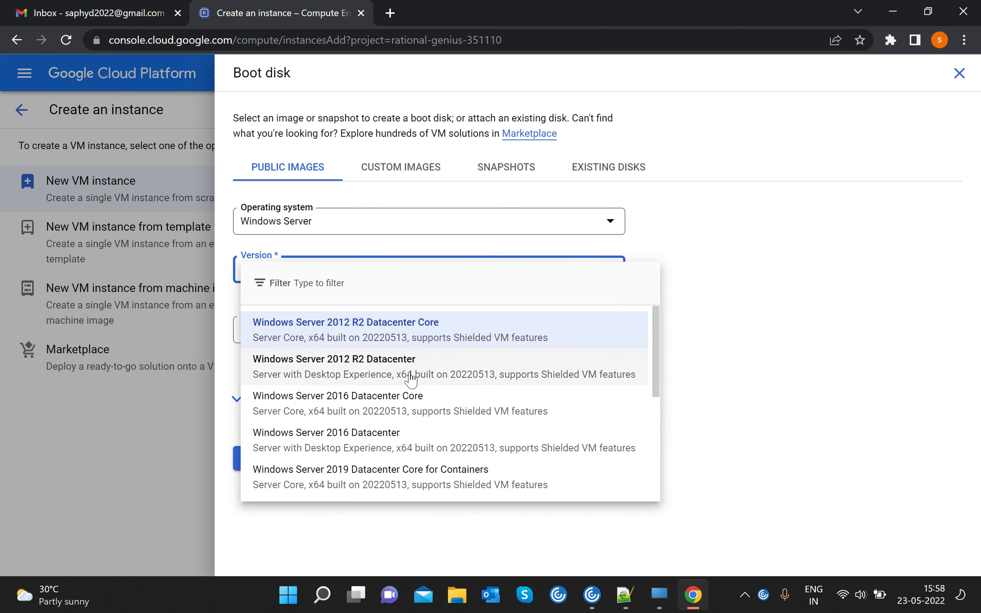
{"action": "left_click", "coordinate": [413, 334]}
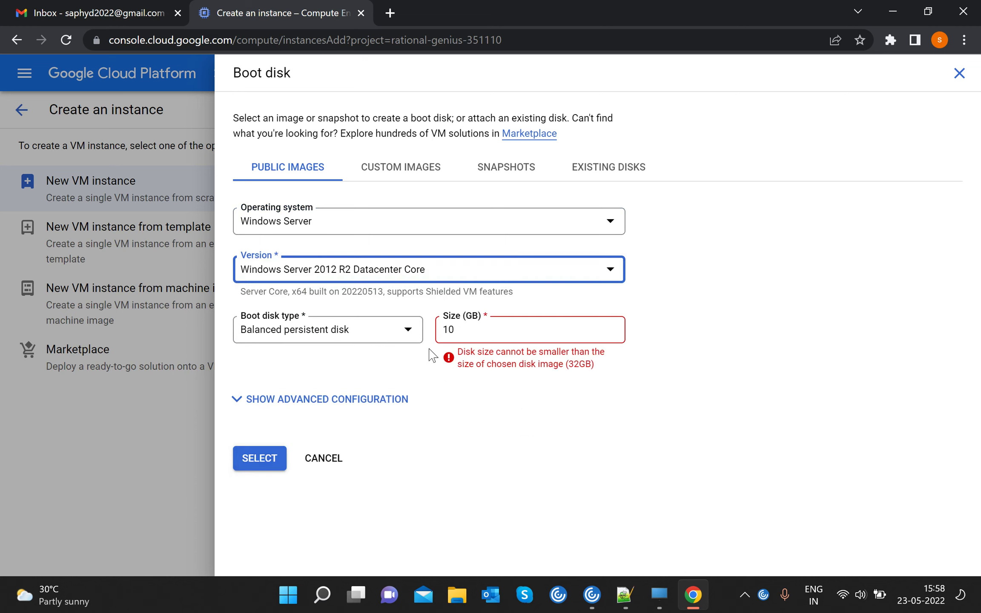
Step: Set the boot disk size to 250 GB
{"action": "left_click", "coordinate": [465, 332]}
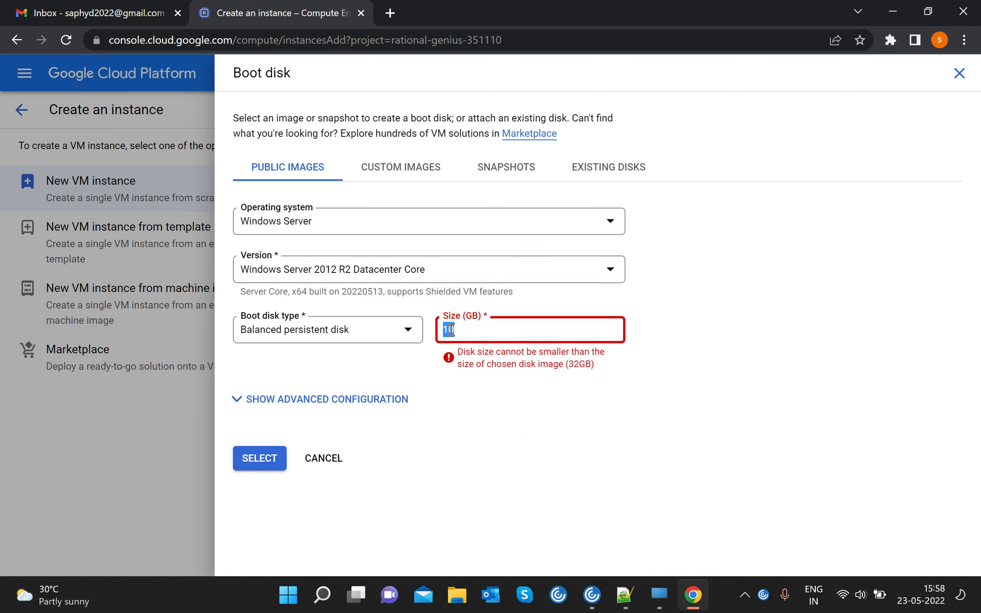
{"action": "type", "text": "250"}
{"action": "key", "text": "BackSpace"}
{"action": "type", "text": "0"}
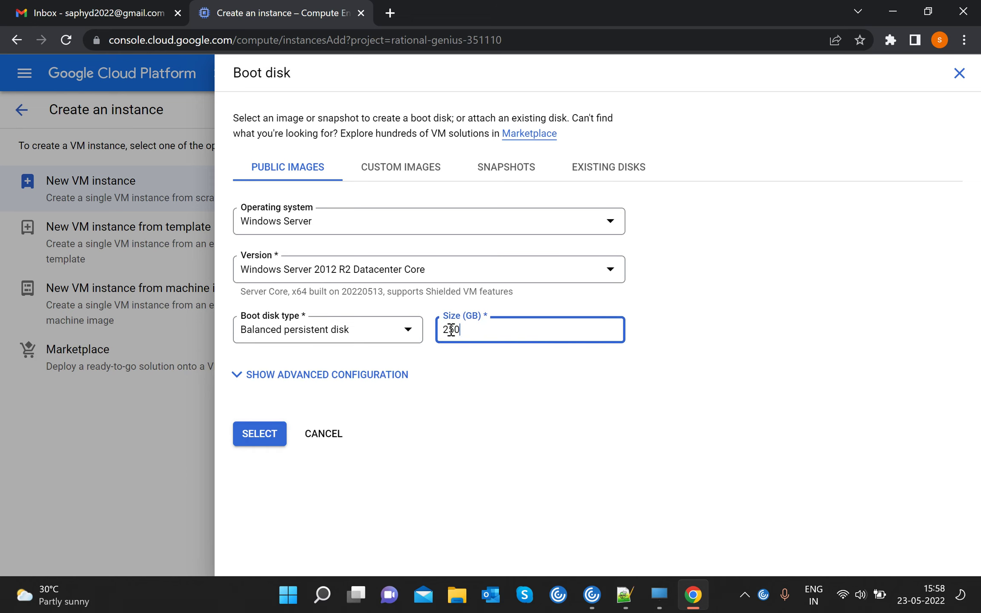
Step: Show the boot disk's advanced configuration and set the deletion rule to keep the boot disk
{"action": "left_click", "coordinate": [247, 375]}
{"action": "scroll", "coordinate": [280, 189], "scroll_direction": "up", "scroll_amount": 4}
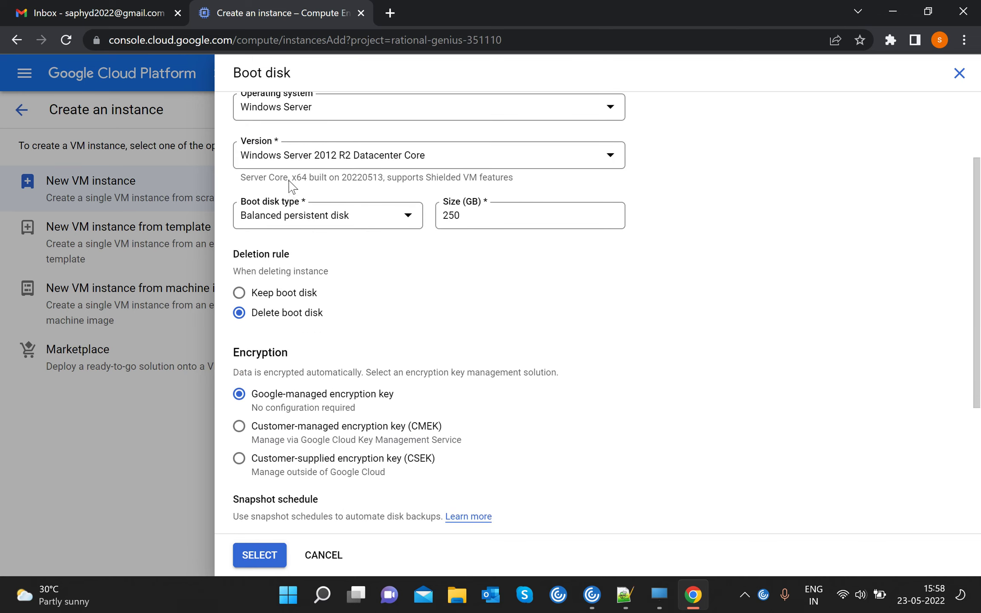
{"action": "left_click", "coordinate": [244, 373]}
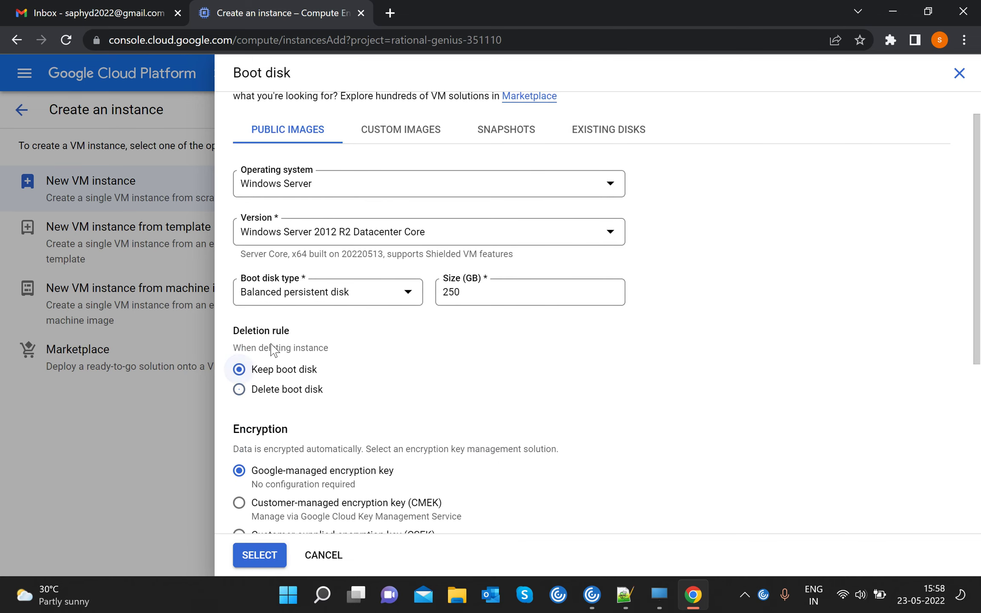
Step: Change the boot disk type to Standard persistent disk, hide the advanced configuration, and apply the boot disk settings
{"action": "left_click", "coordinate": [381, 288]}
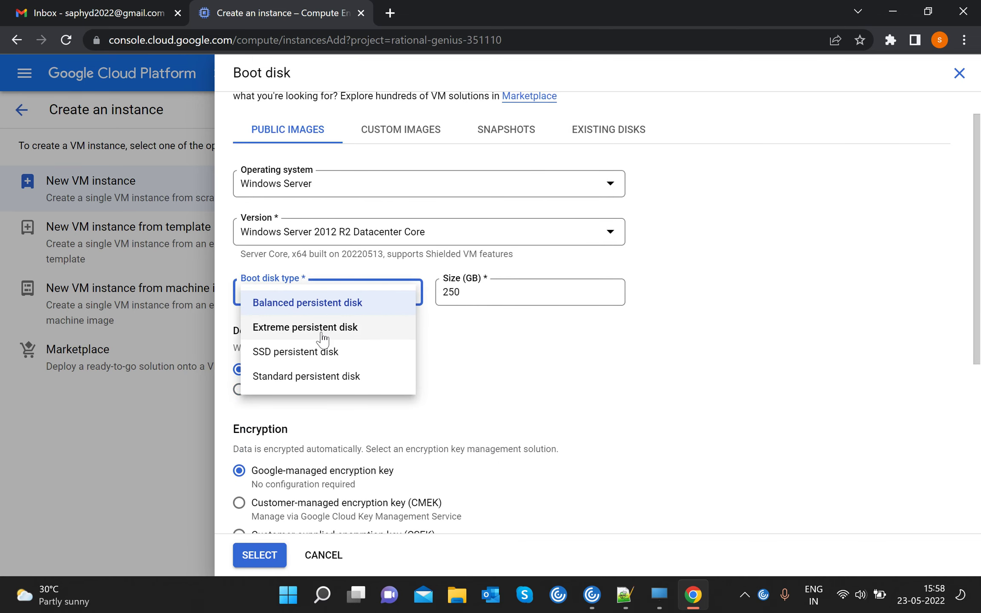
{"action": "left_click", "coordinate": [324, 381]}
{"action": "scroll", "coordinate": [401, 400], "scroll_direction": "down", "scroll_amount": 5}
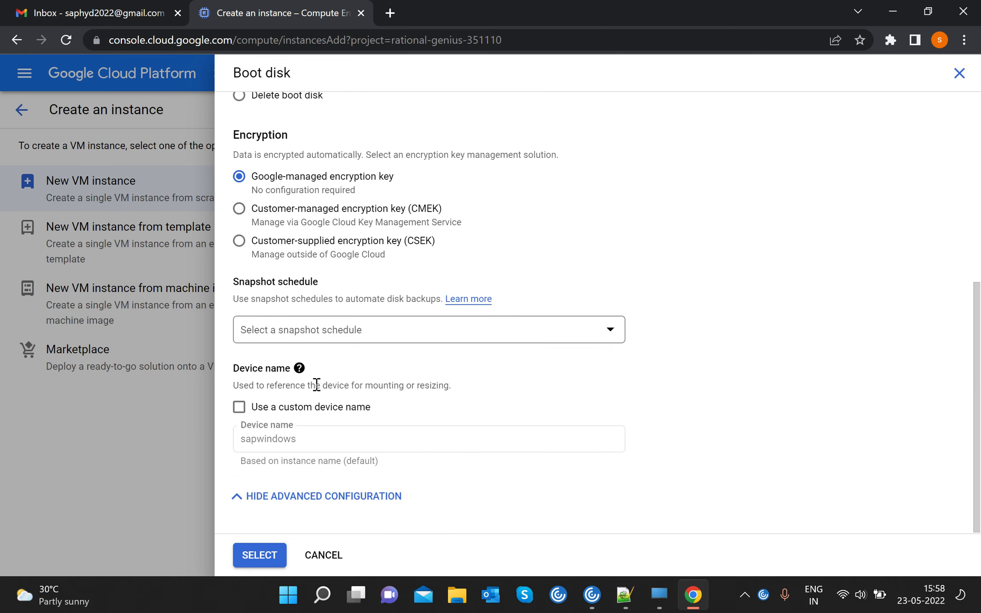
{"action": "left_click", "coordinate": [262, 497]}
{"action": "left_click", "coordinate": [279, 435]}
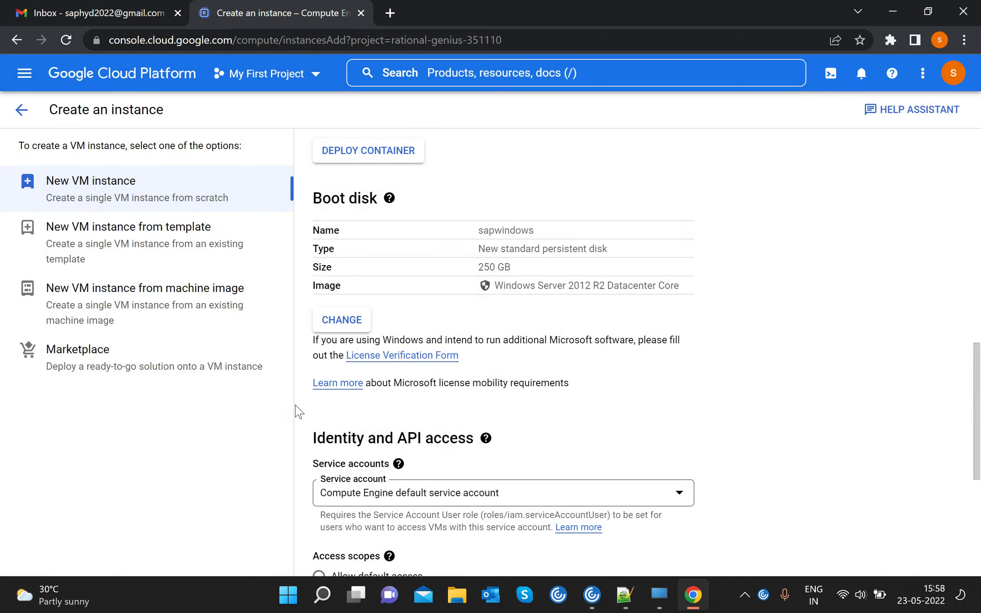
Step: Allow HTTP and HTTPS traffic through the firewall and submit the sapwindows instance for creation
{"action": "scroll", "coordinate": [514, 335], "scroll_direction": "down", "scroll_amount": 5}
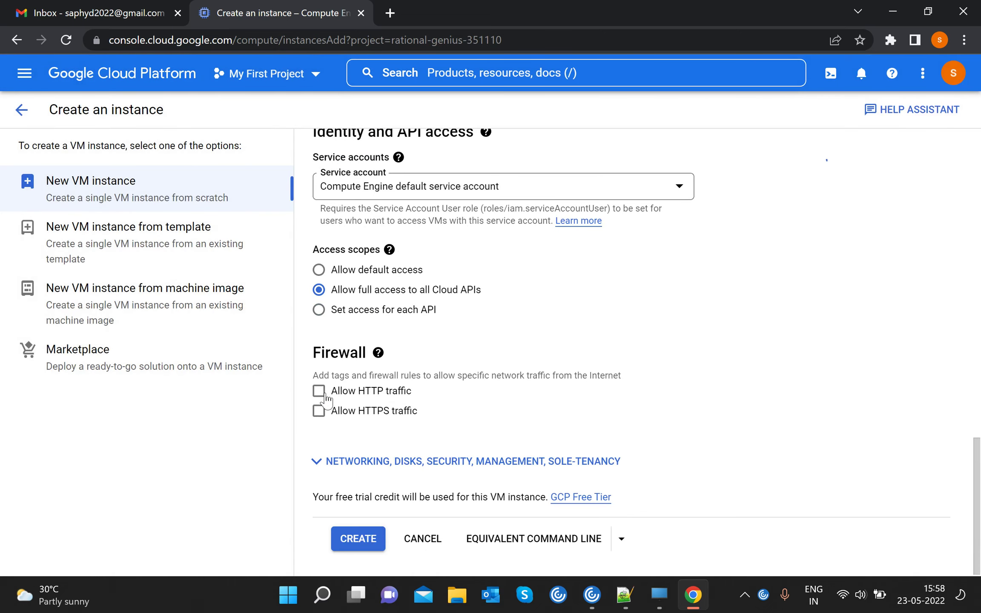
{"action": "left_click", "coordinate": [319, 409]}
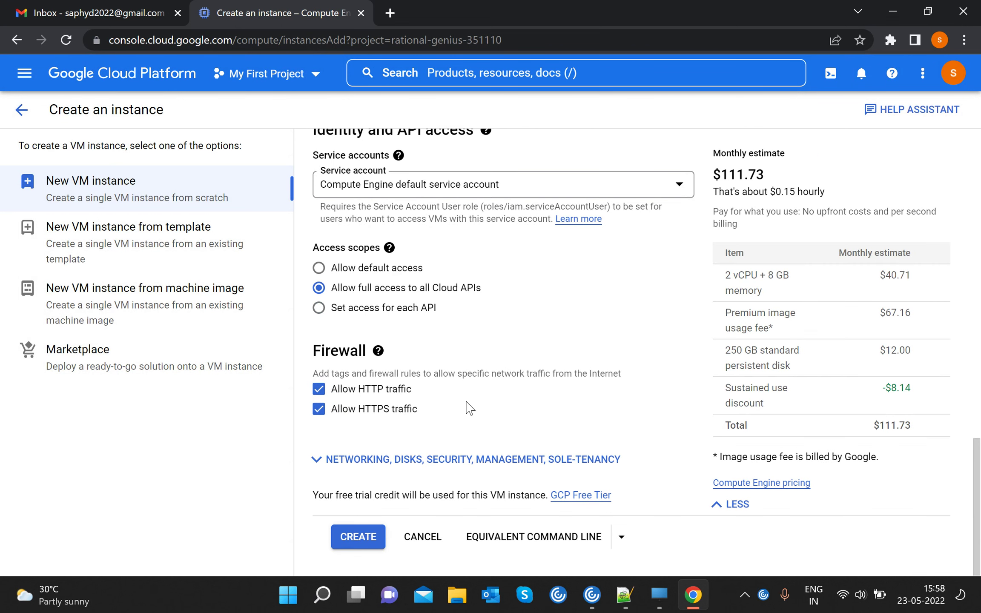
{"action": "left_click", "coordinate": [372, 534]}
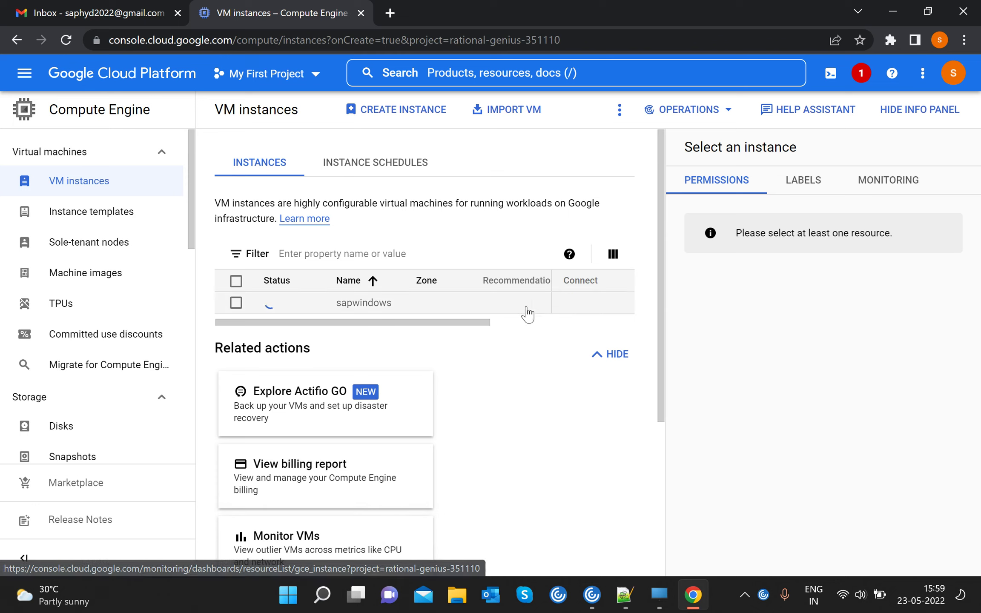
Step: Check the notifications and retry creating the sapwindows instance and its boot disk
{"action": "left_click", "coordinate": [862, 73]}
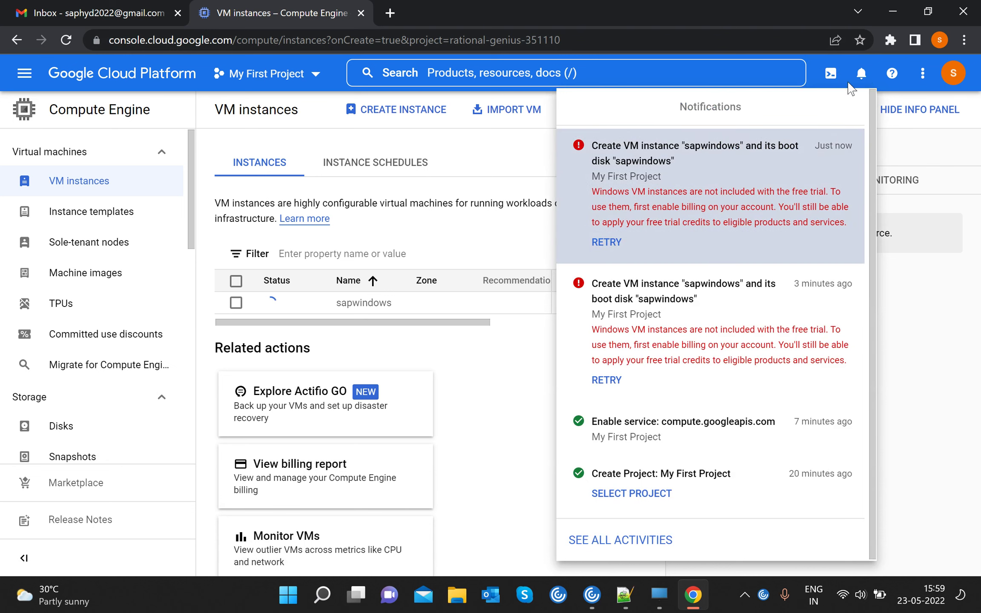
{"action": "left_click", "coordinate": [604, 247]}
{"action": "left_click", "coordinate": [604, 247]}
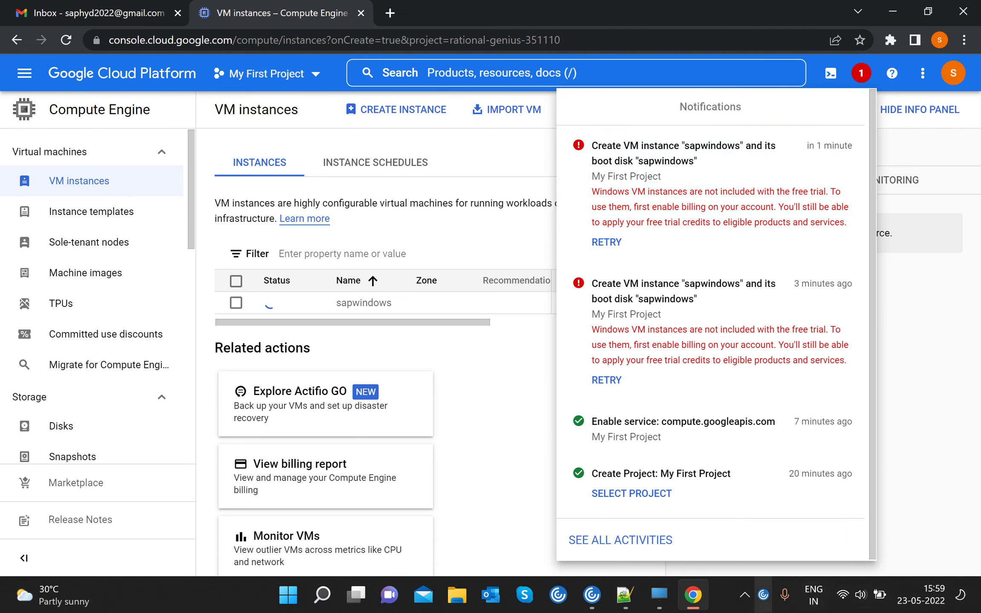
{"action": "left_click", "coordinate": [661, 594]}
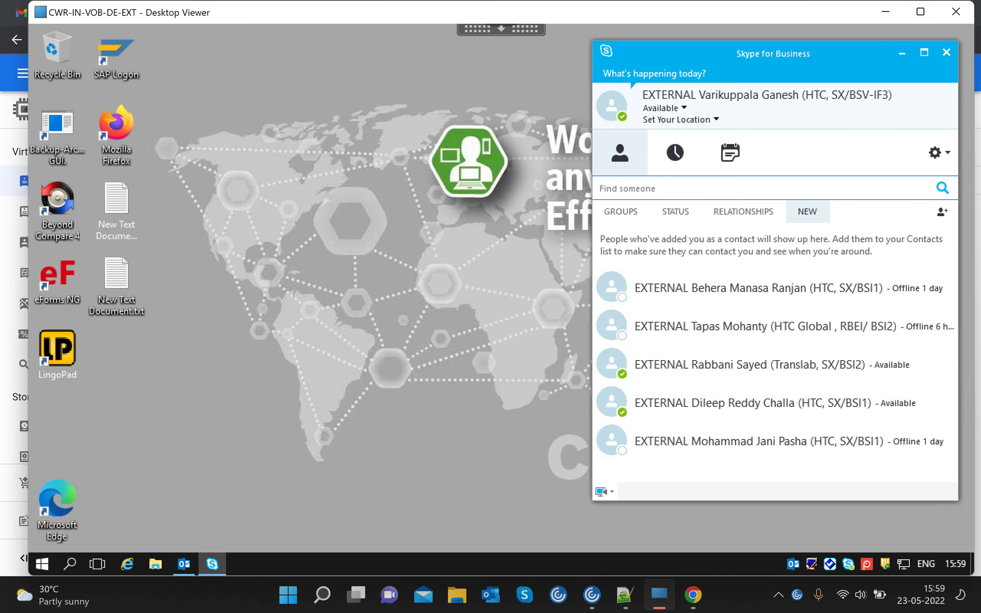
{"action": "left_click", "coordinate": [701, 598]}
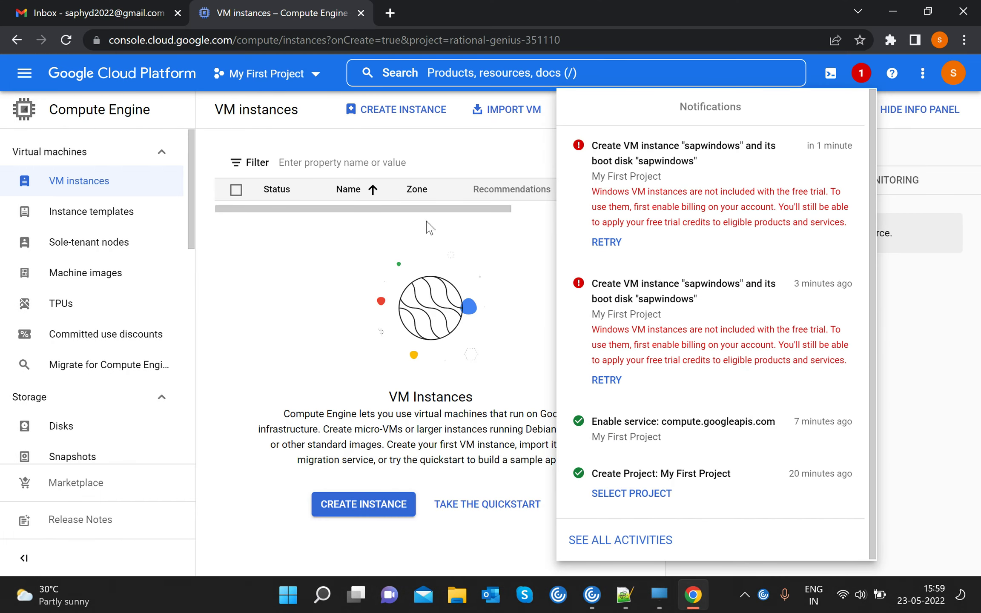
Step: Close the notifications, then start a new VM instance and check the naming rules for its name
{"action": "left_click", "coordinate": [304, 347]}
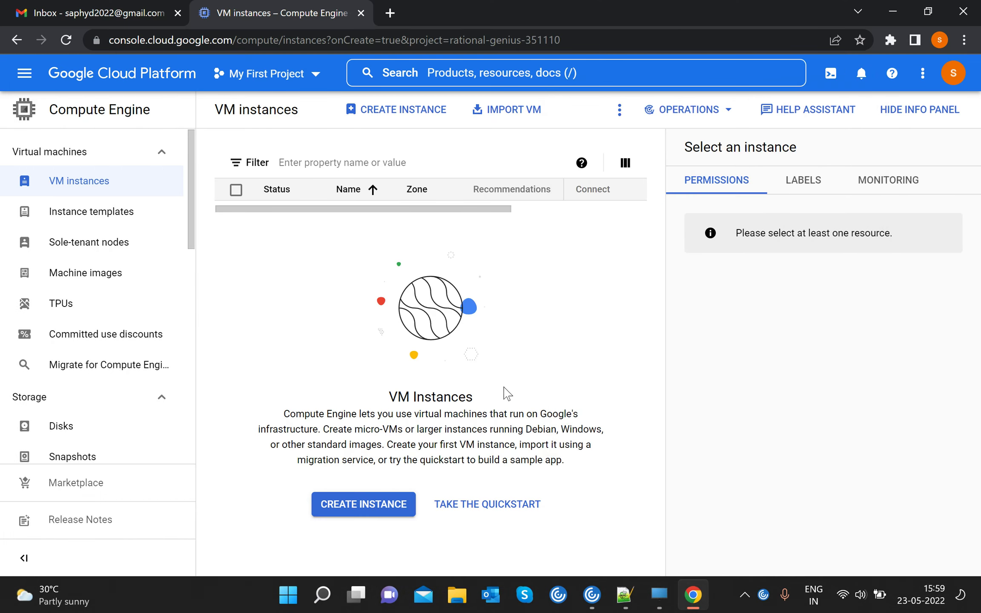
{"action": "left_click", "coordinate": [395, 517]}
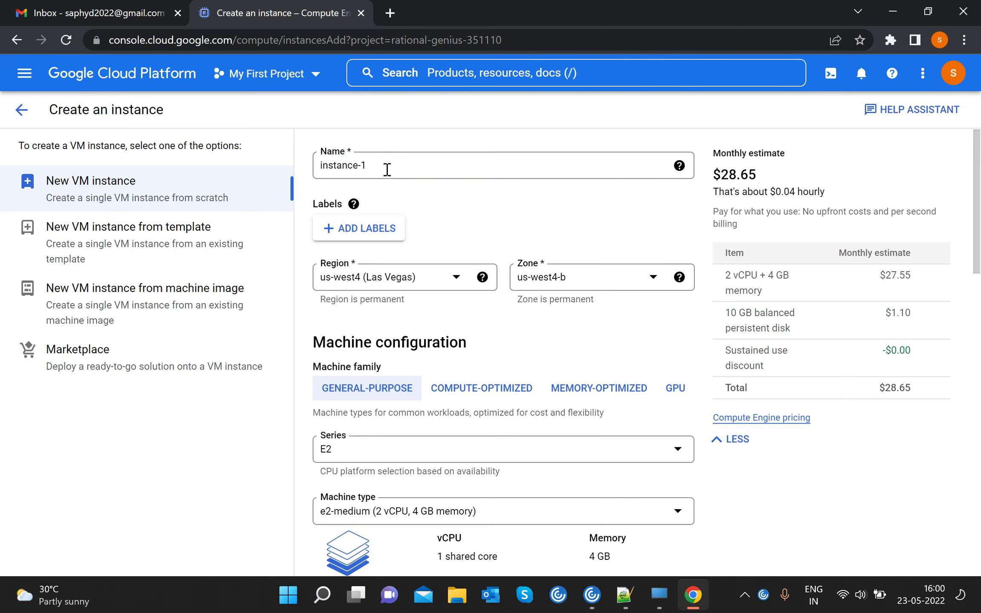
{"action": "left_click", "coordinate": [679, 166]}
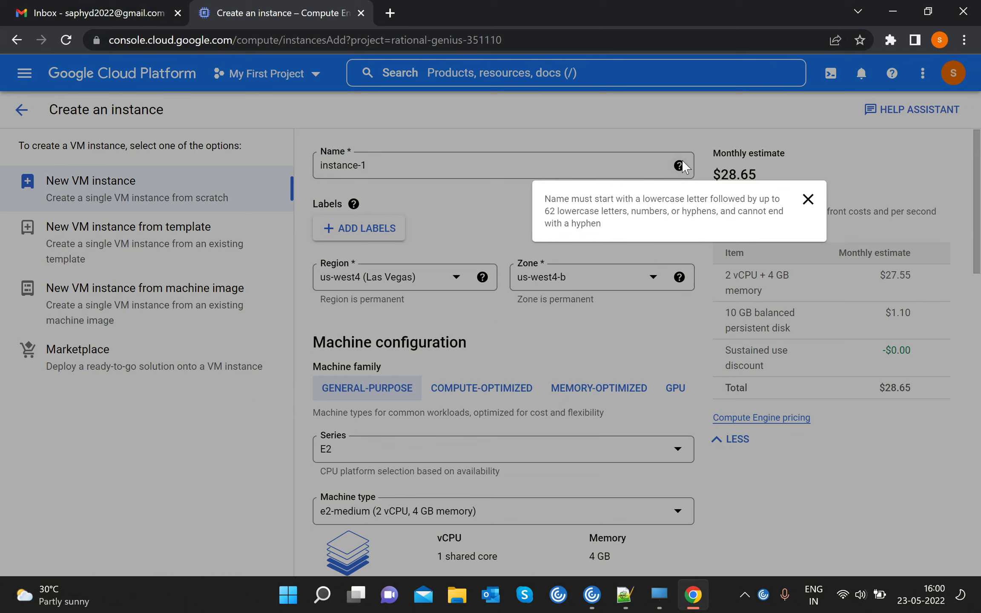
{"action": "left_click", "coordinate": [807, 199]}
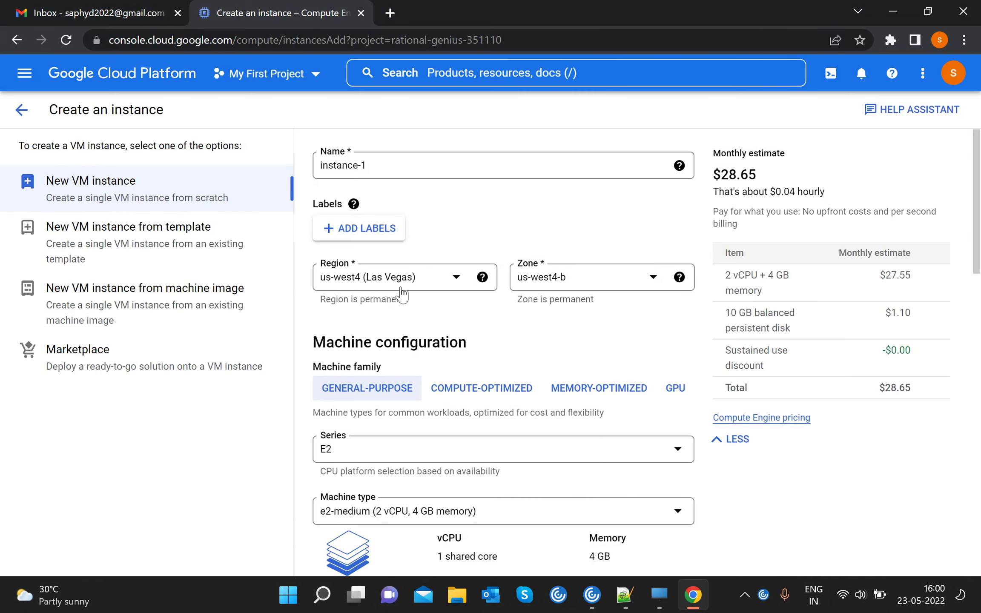
Step: Browse the available regions and set the instance's region to europe-north1 (Finland)
{"action": "left_click", "coordinate": [421, 279]}
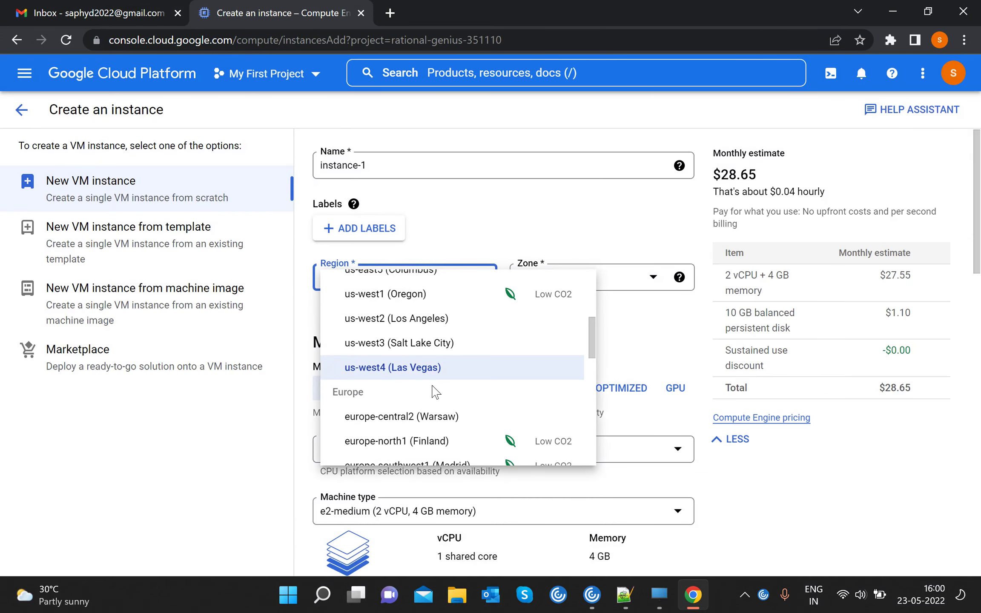
{"action": "scroll", "coordinate": [435, 393], "scroll_direction": "down", "scroll_amount": 5}
{"action": "scroll", "coordinate": [434, 391], "scroll_direction": "down", "scroll_amount": 4}
{"action": "scroll", "coordinate": [428, 383], "scroll_direction": "up", "scroll_amount": 6}
{"action": "scroll", "coordinate": [428, 383], "scroll_direction": "up", "scroll_amount": 10}
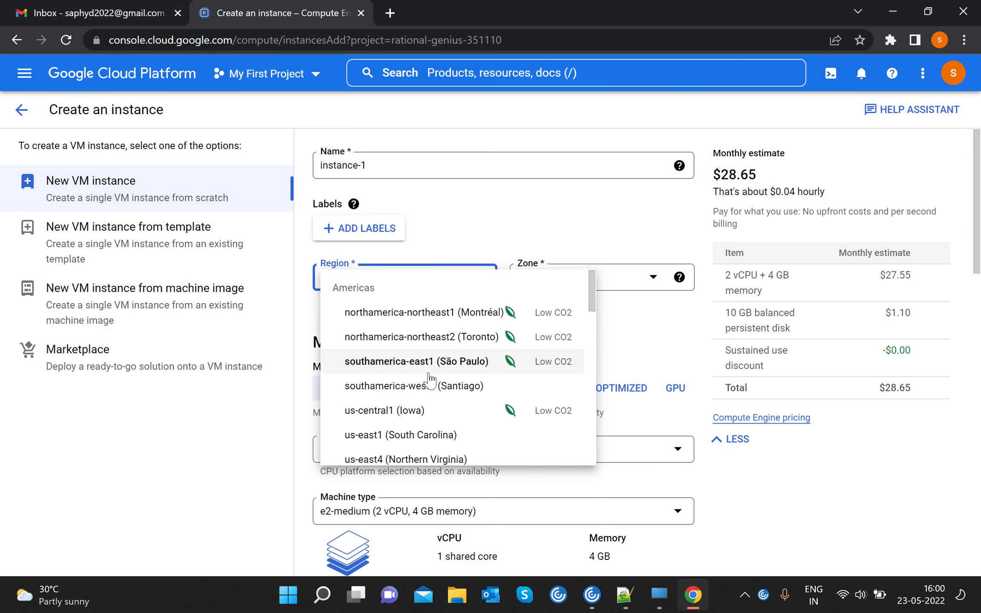
{"action": "scroll", "coordinate": [431, 379], "scroll_direction": "down", "scroll_amount": 3}
{"action": "scroll", "coordinate": [431, 379], "scroll_direction": "down", "scroll_amount": 3}
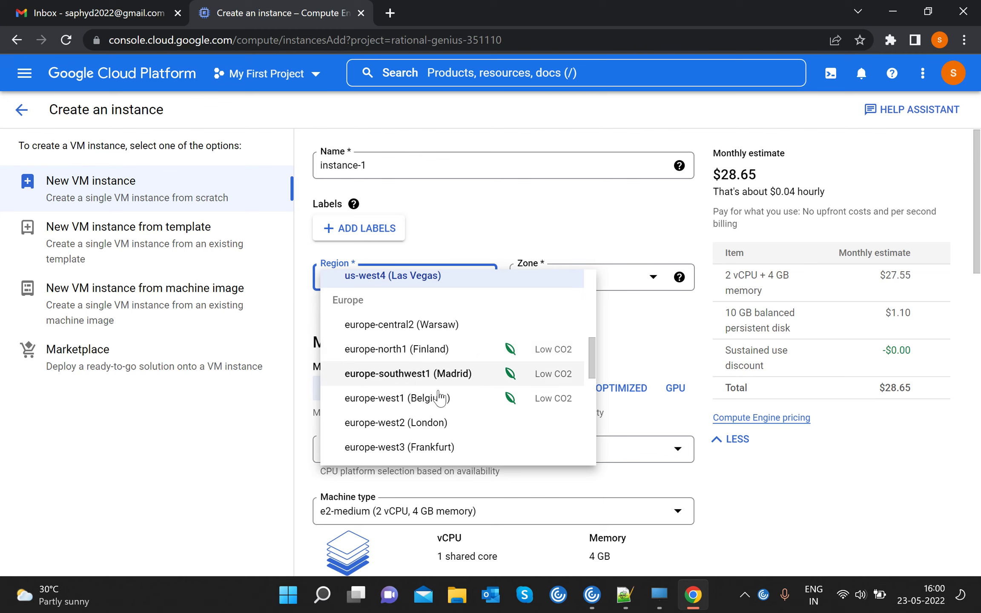
{"action": "left_click", "coordinate": [420, 349]}
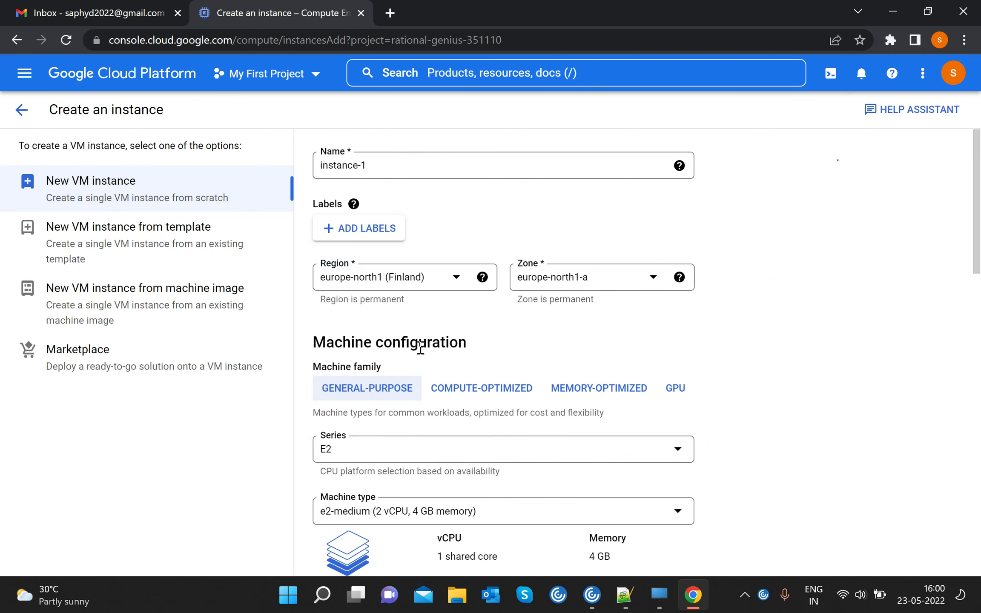
Step: Replace the default instance name with linux
{"action": "left_click", "coordinate": [390, 161]}
{"action": "key", "text": "BackSpace"}
{"action": "key", "text": "BackSpace"}
{"action": "key", "text": "BackSpace"}
{"action": "key", "text": "BackSpace"}
{"action": "key", "text": "BackSpace"}
{"action": "key", "text": "BackSpace"}
{"action": "key", "text": "BackSpace"}
{"action": "key", "text": "BackSpace"}
{"action": "key", "text": "BackSpace"}
{"action": "key", "text": "BackSpace"}
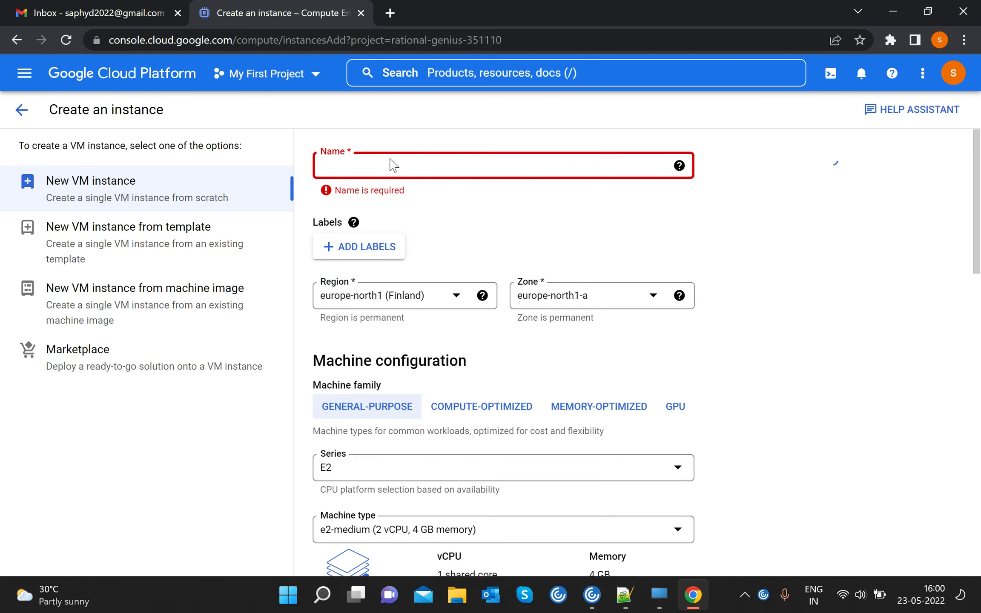
{"action": "type", "text": "linux"}
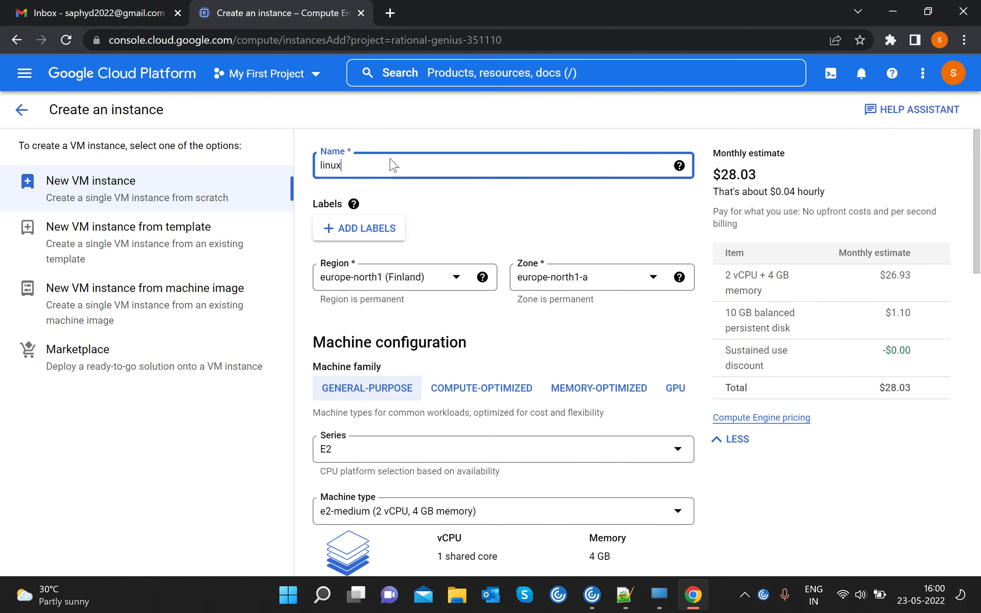
{"action": "left_click", "coordinate": [435, 199]}
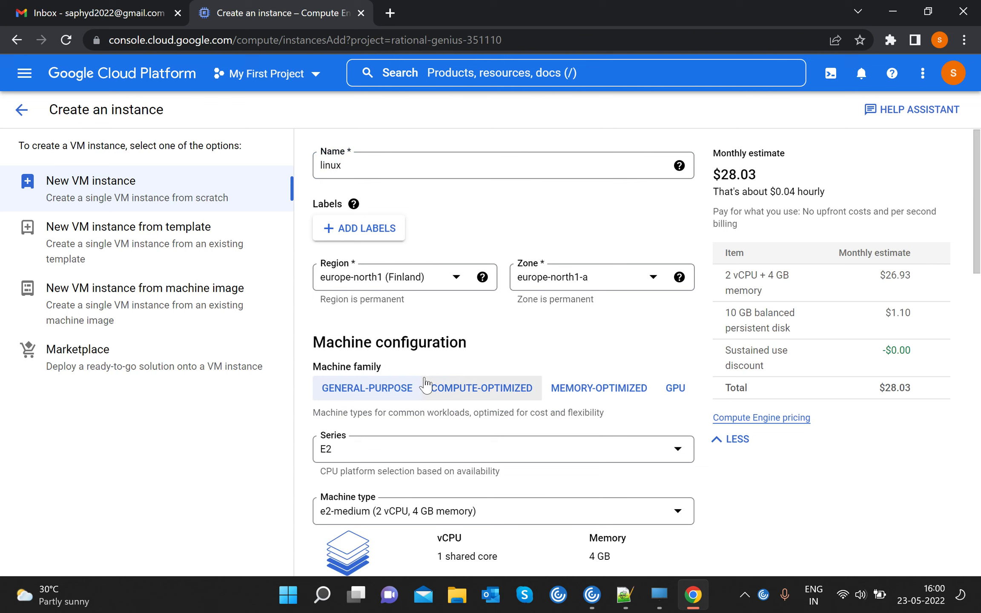
Step: Keep the E2 series, switch the linux instance's machine type to Custom, and set its cores to 12 vCPU
{"action": "scroll", "coordinate": [438, 444], "scroll_direction": "down", "scroll_amount": 3}
{"action": "left_click", "coordinate": [451, 306]}
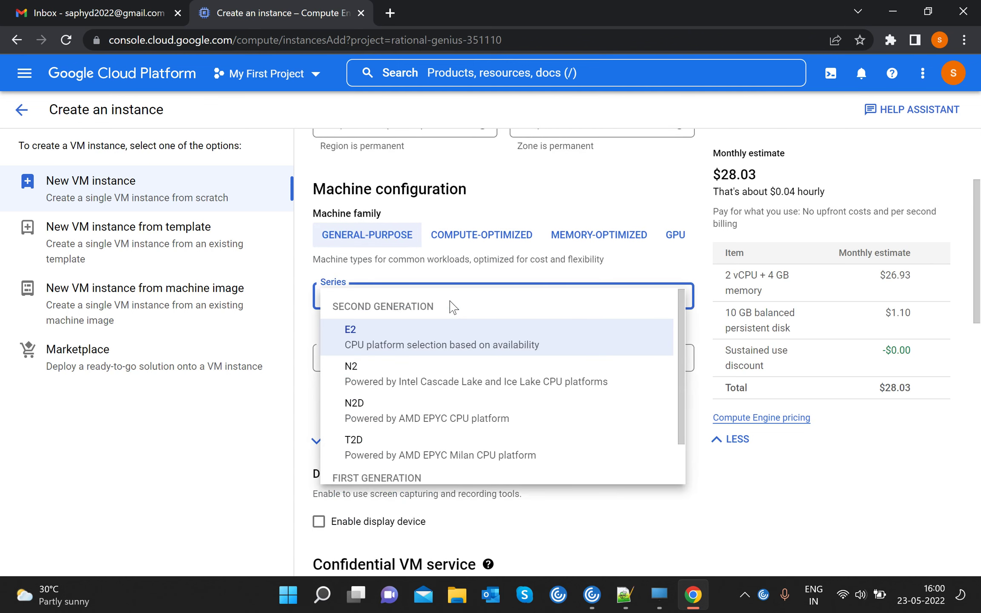
{"action": "left_click", "coordinate": [302, 334]}
{"action": "left_click", "coordinate": [375, 366]}
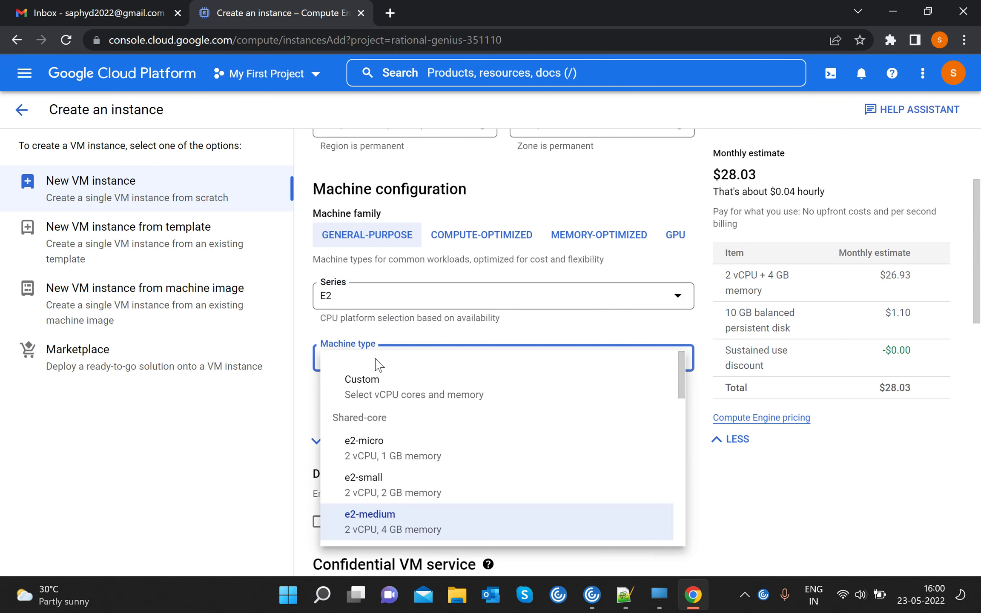
{"action": "left_click", "coordinate": [378, 402]}
{"action": "left_click", "coordinate": [421, 422]}
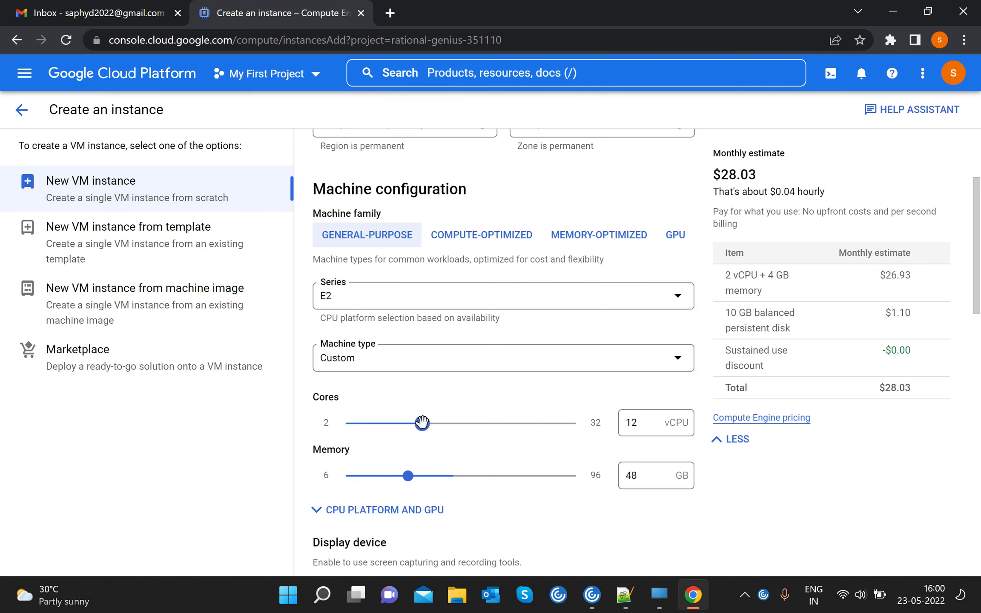
{"action": "left_click_drag", "start_coordinate": [421, 423], "coordinate": [406, 424]}
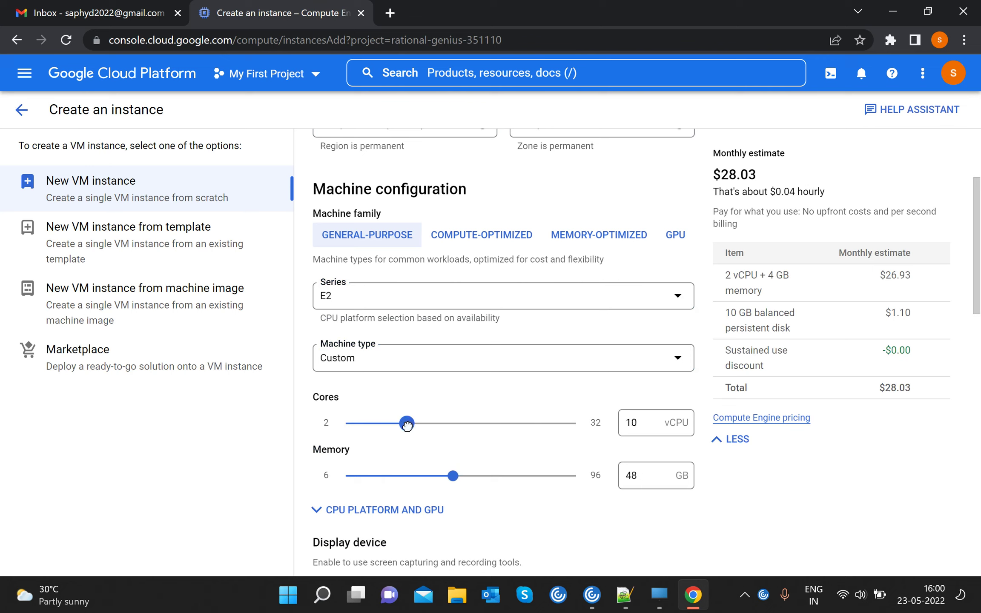
{"action": "left_click_drag", "start_coordinate": [402, 426], "coordinate": [423, 424]}
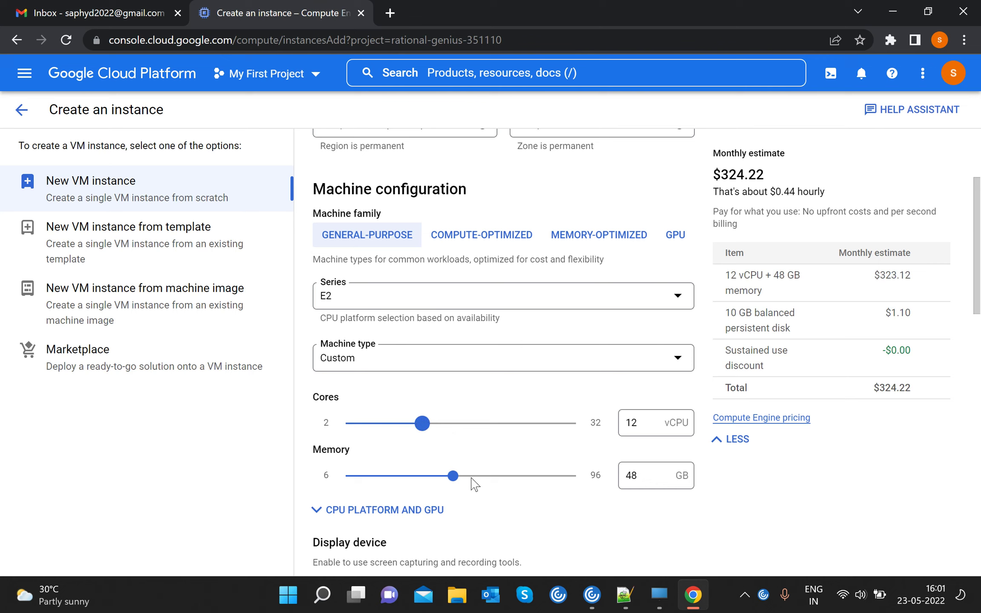
Step: Set the custom machine's memory to 64 GB
{"action": "left_click_drag", "start_coordinate": [453, 476], "coordinate": [501, 485]}
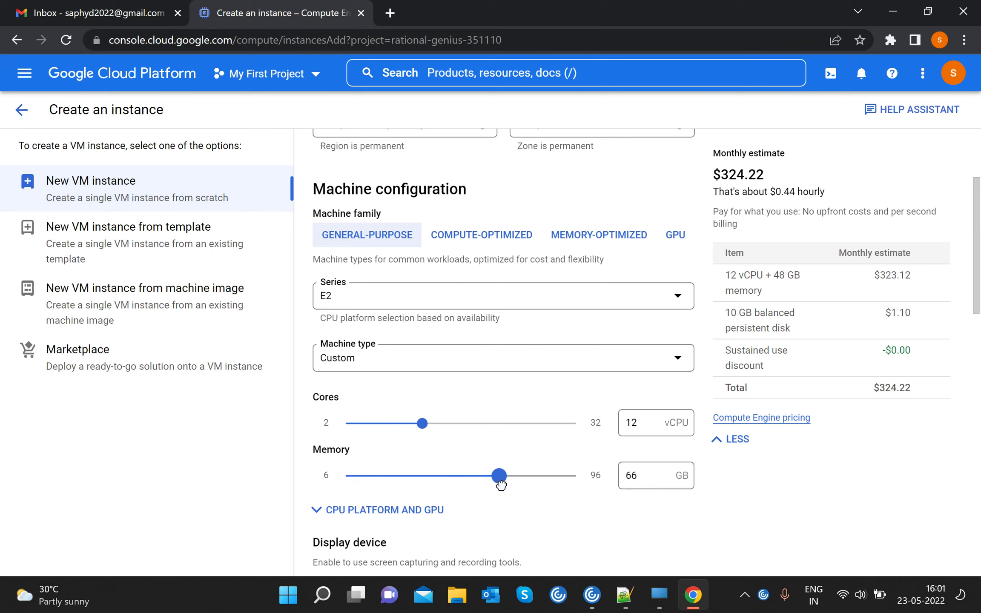
{"action": "left_click", "coordinate": [631, 487]}
{"action": "key", "text": "BackSpace"}
{"action": "type", "text": "4"}
{"action": "left_click", "coordinate": [530, 407]}
Step: Enable the display device for the linux instance
{"action": "scroll", "coordinate": [524, 494], "scroll_direction": "down", "scroll_amount": 3}
{"action": "scroll", "coordinate": [426, 490], "scroll_direction": "down", "scroll_amount": 2}
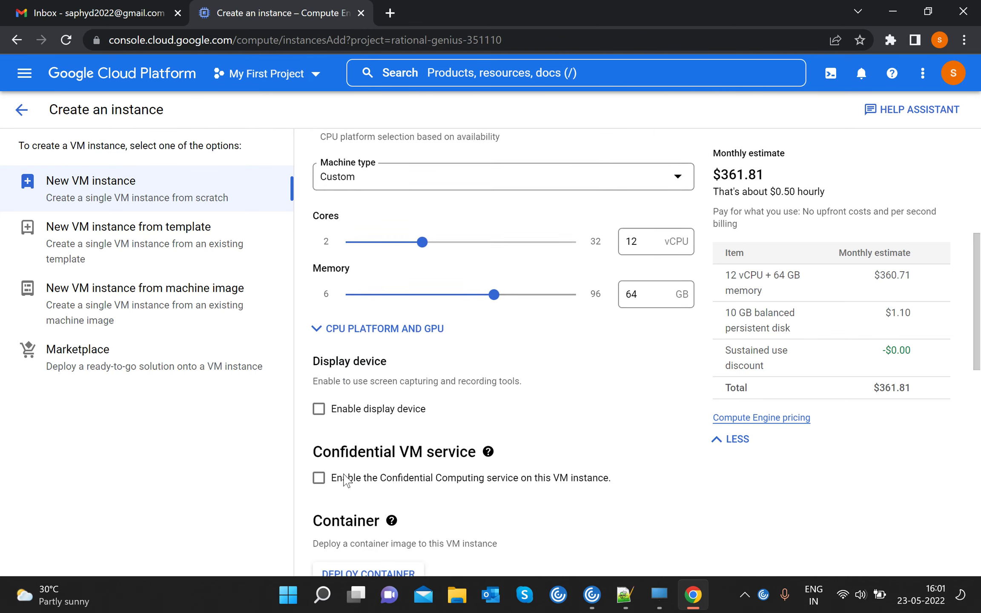
{"action": "left_click", "coordinate": [318, 360]}
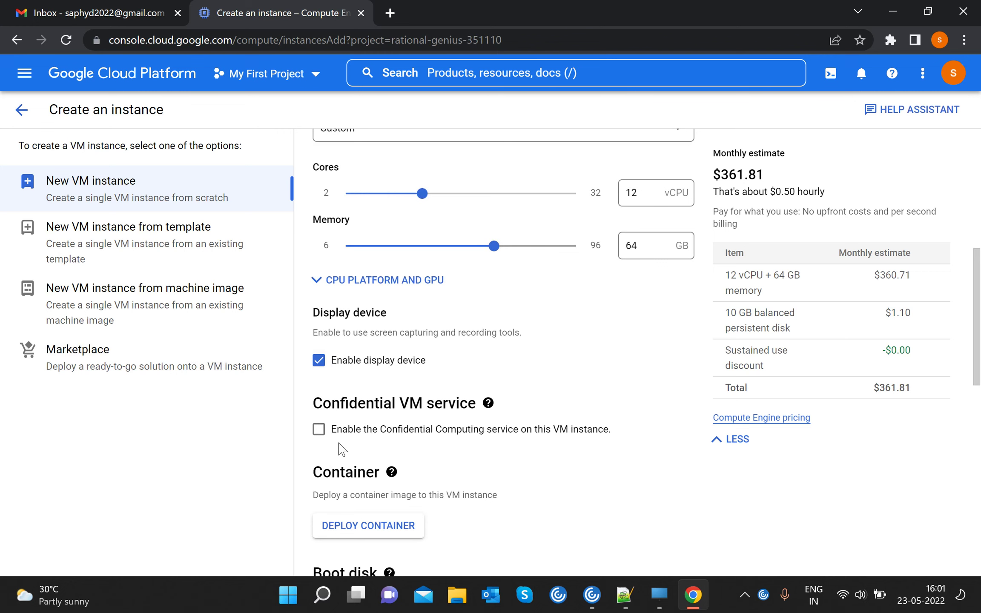
Step: Change the boot disk's operating system to the public image SUSE Linux Enterprise Server for SAP
{"action": "scroll", "coordinate": [372, 458], "scroll_direction": "down", "scroll_amount": 6}
{"action": "scroll", "coordinate": [334, 384], "scroll_direction": "up", "scroll_amount": 1}
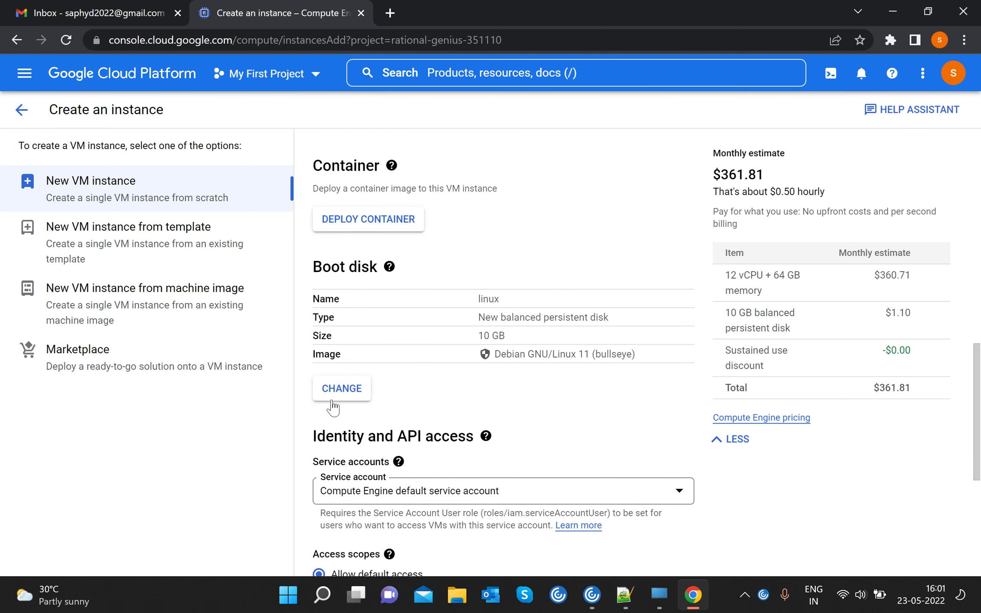
{"action": "left_click", "coordinate": [334, 402]}
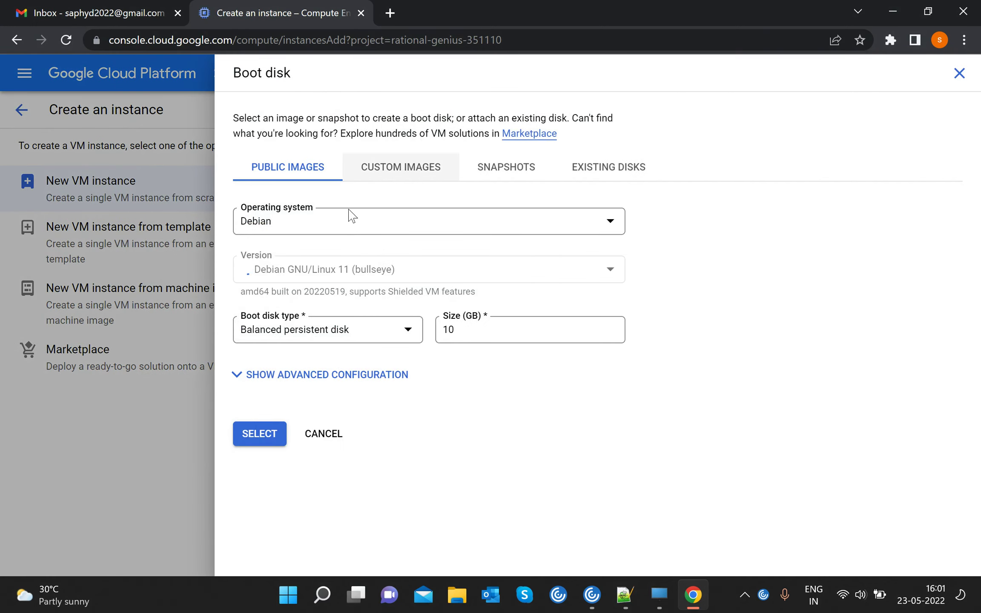
{"action": "left_click", "coordinate": [349, 225]}
{"action": "scroll", "coordinate": [326, 383], "scroll_direction": "down", "scroll_amount": 3}
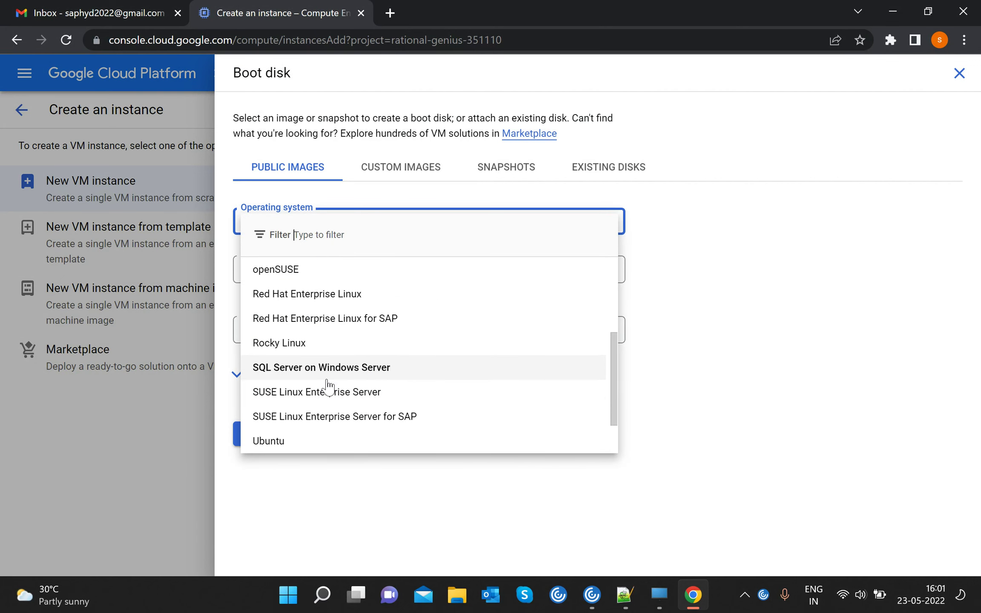
{"action": "left_click", "coordinate": [315, 415]}
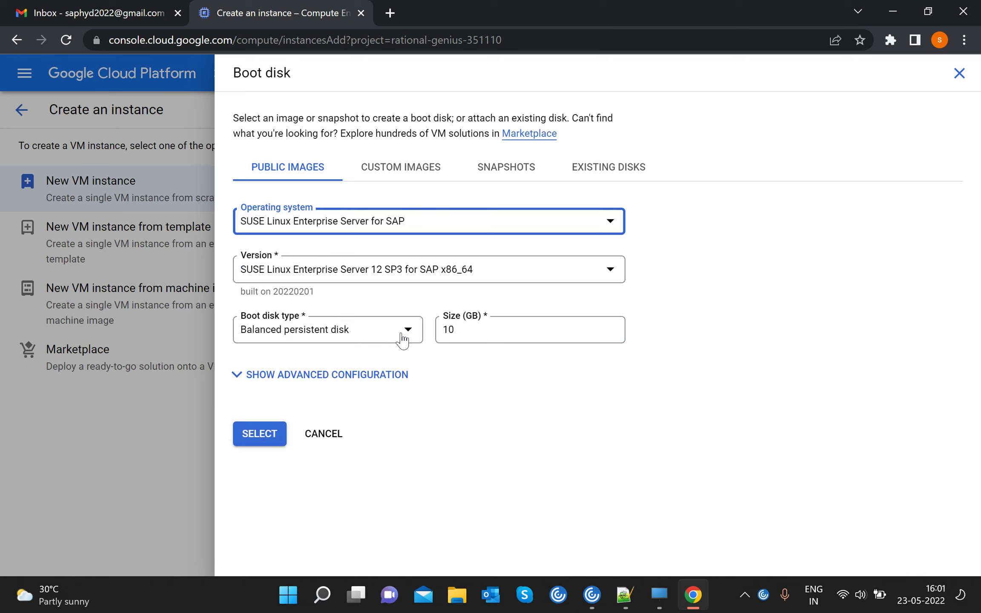
Step: Set the boot disk size to 500 GB with version SUSE Linux Enterprise Server 12 SP5 for SAP x86_64, and apply the disk settings
{"action": "left_click", "coordinate": [528, 331]}
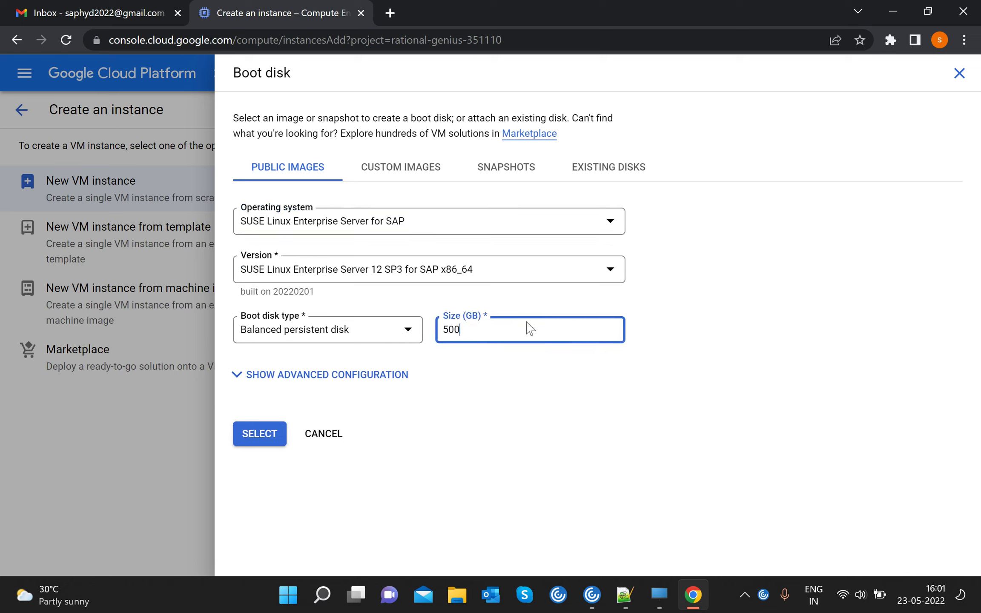
{"action": "left_click", "coordinate": [382, 276]}
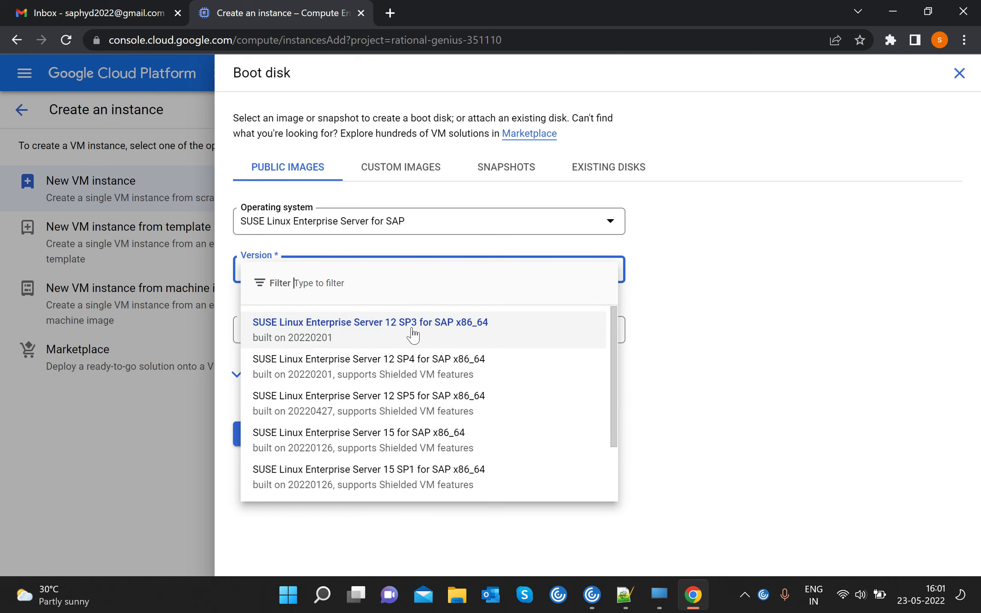
{"action": "left_click", "coordinate": [415, 407]}
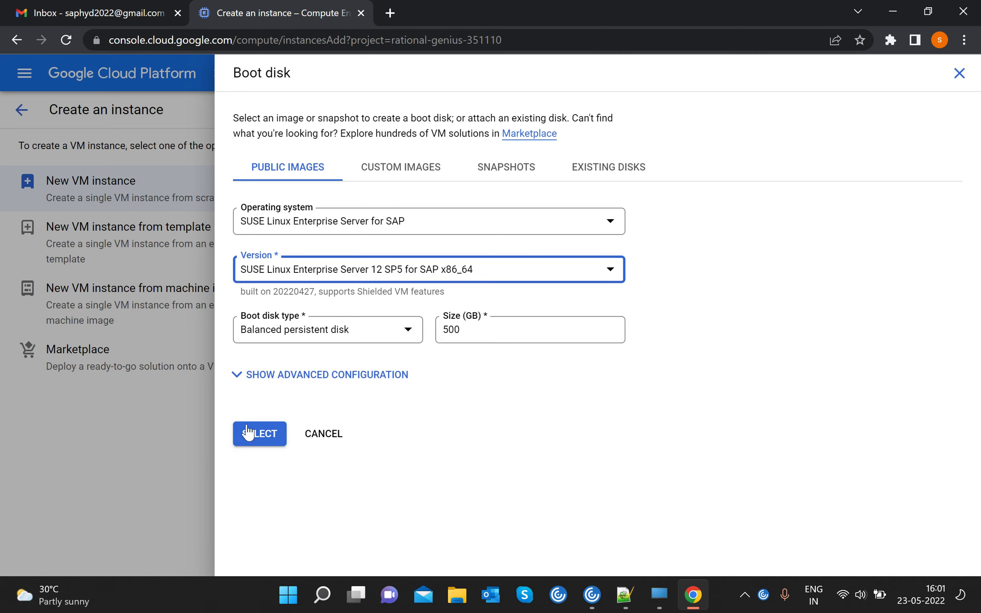
{"action": "left_click", "coordinate": [259, 433]}
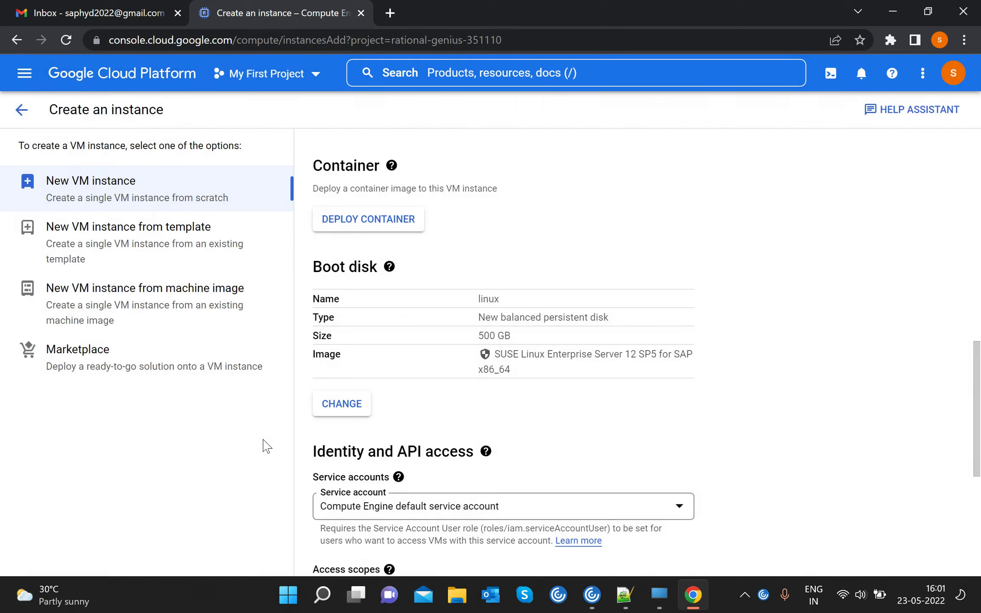
Step: Allow HTTP and HTTPS traffic through the firewall and create the linux instance
{"action": "scroll", "coordinate": [486, 412], "scroll_direction": "down", "scroll_amount": 1}
{"action": "scroll", "coordinate": [487, 412], "scroll_direction": "down", "scroll_amount": 5}
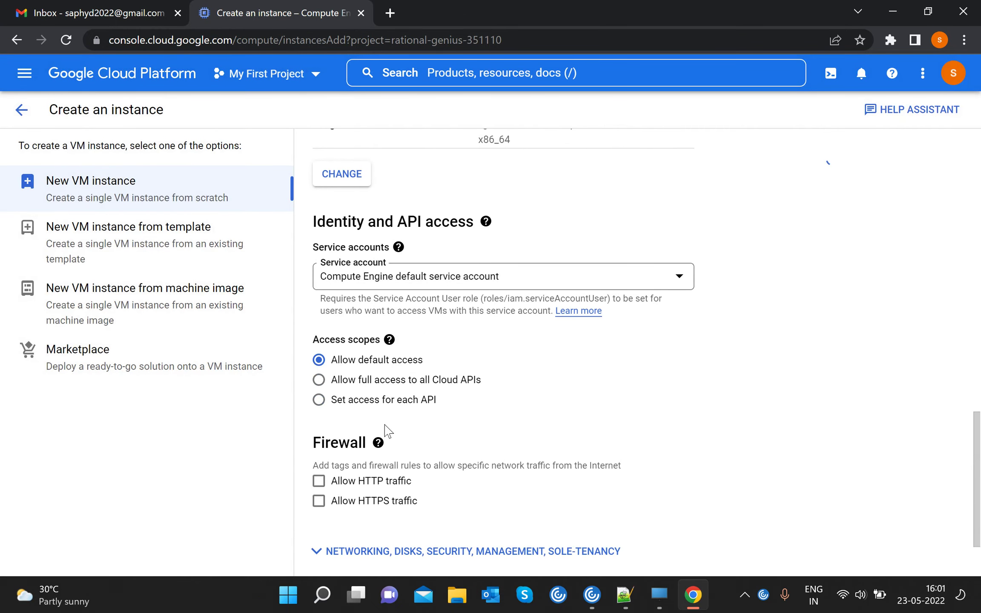
{"action": "scroll", "coordinate": [383, 433], "scroll_direction": "down", "scroll_amount": 2}
{"action": "left_click", "coordinate": [319, 389]}
{"action": "left_click", "coordinate": [318, 409]}
{"action": "left_click", "coordinate": [345, 538]}
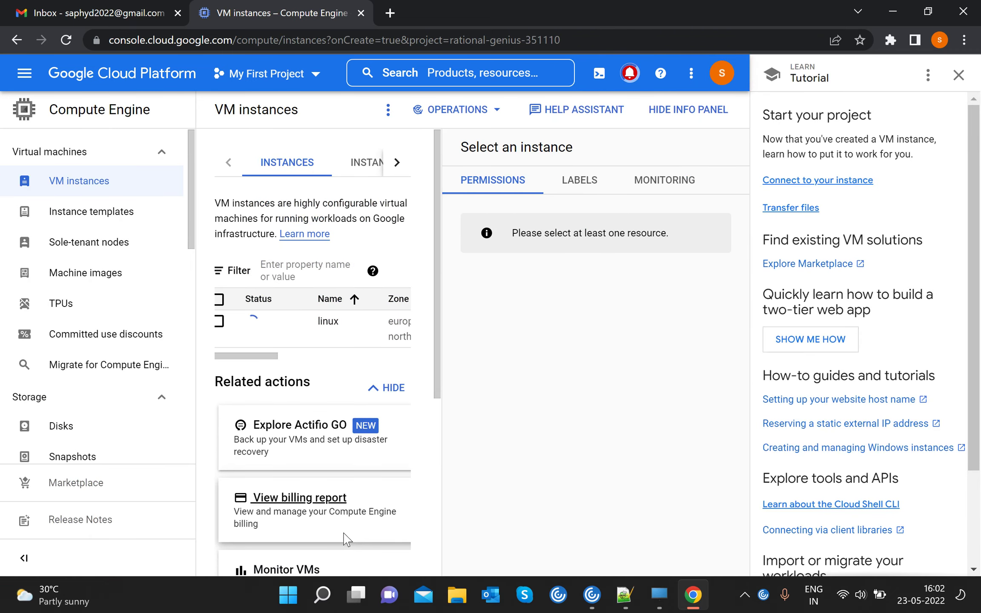
Step: Close the tutorial, check the notifications, and open the quota increase request for the linux instance
{"action": "left_click", "coordinate": [958, 75]}
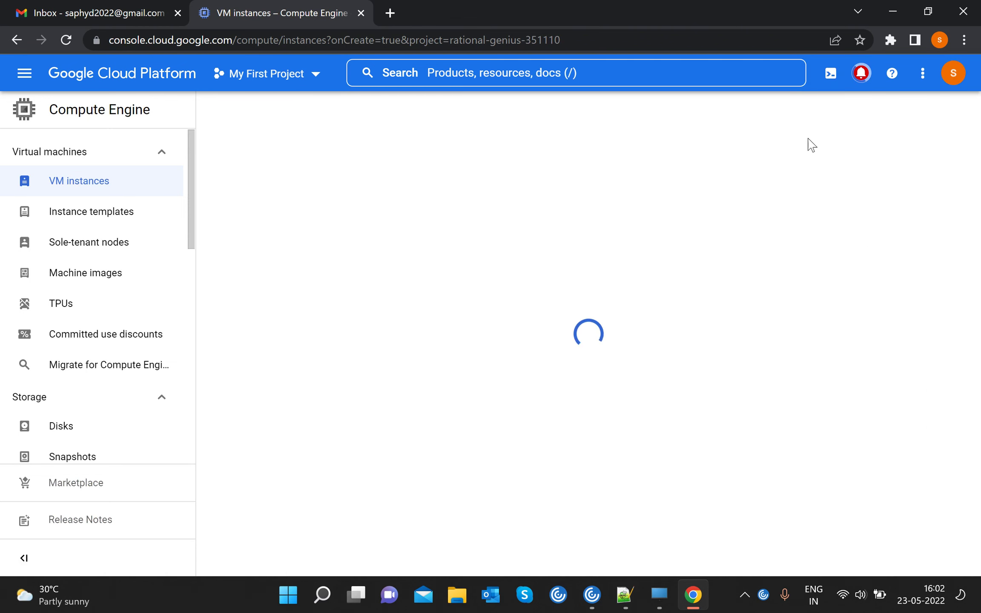
{"action": "left_click", "coordinate": [863, 74]}
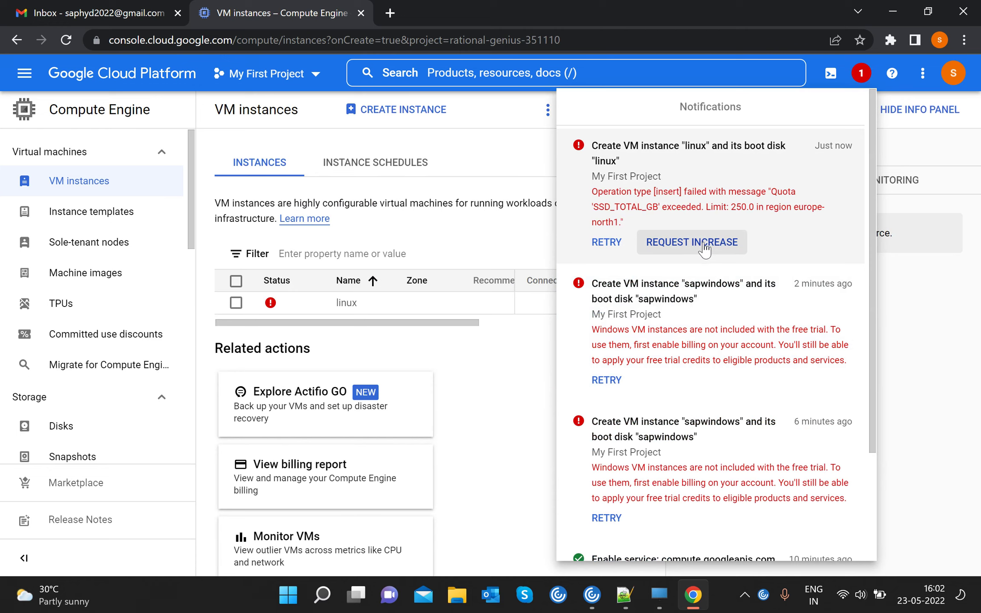
{"action": "left_click", "coordinate": [704, 250]}
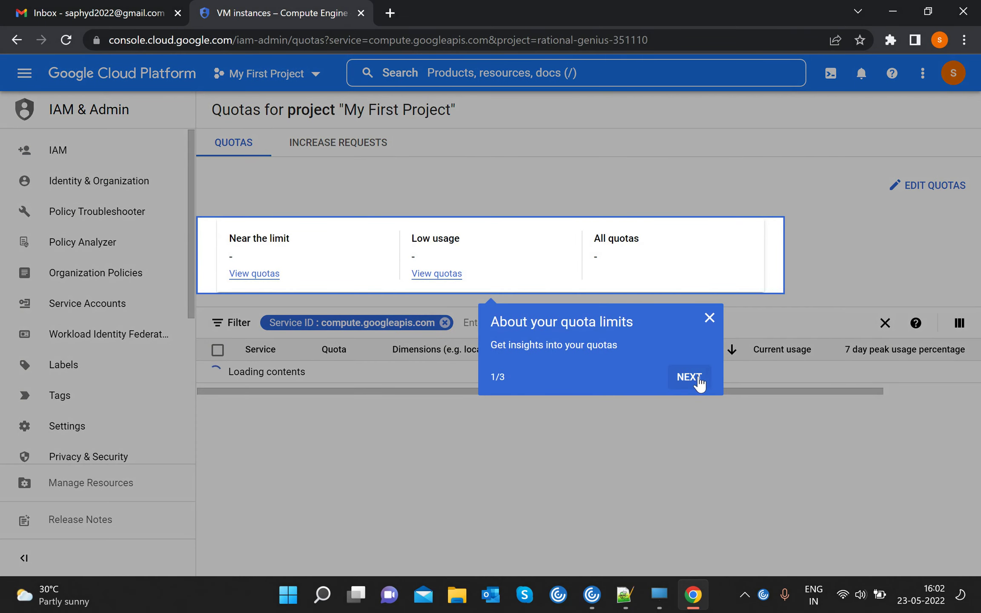
Step: Go through the three-part quota tour to its end and clear the service filter on the quotas list
{"action": "left_click", "coordinate": [690, 377]}
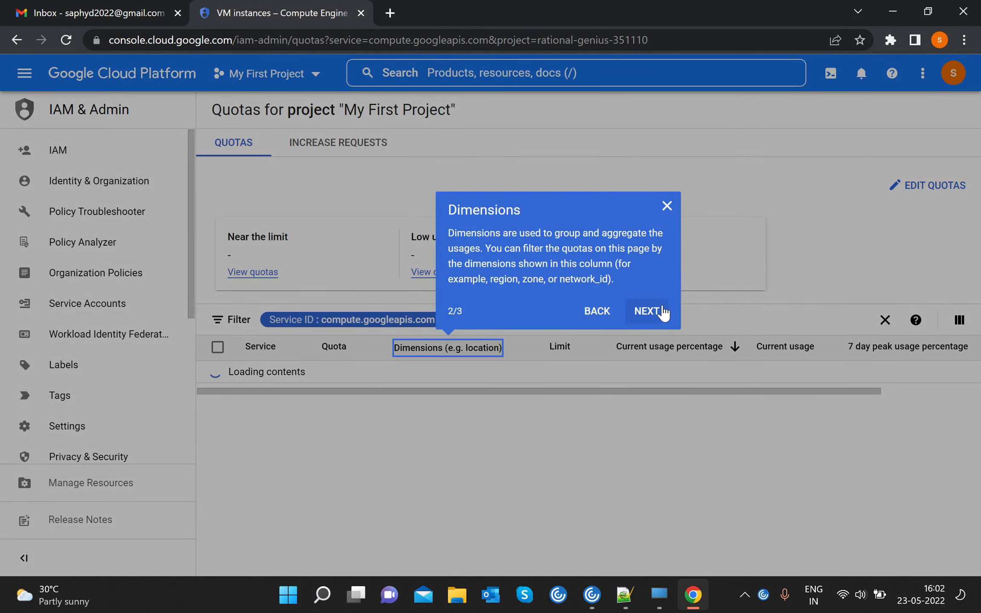
{"action": "left_click", "coordinate": [663, 313]}
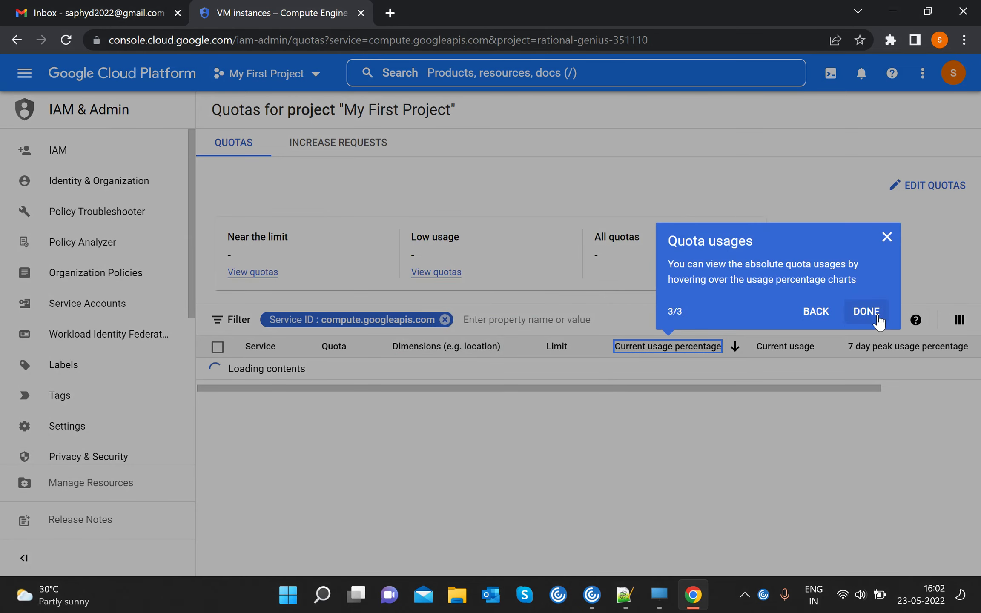
{"action": "left_click", "coordinate": [866, 311]}
{"action": "left_click", "coordinate": [873, 319]}
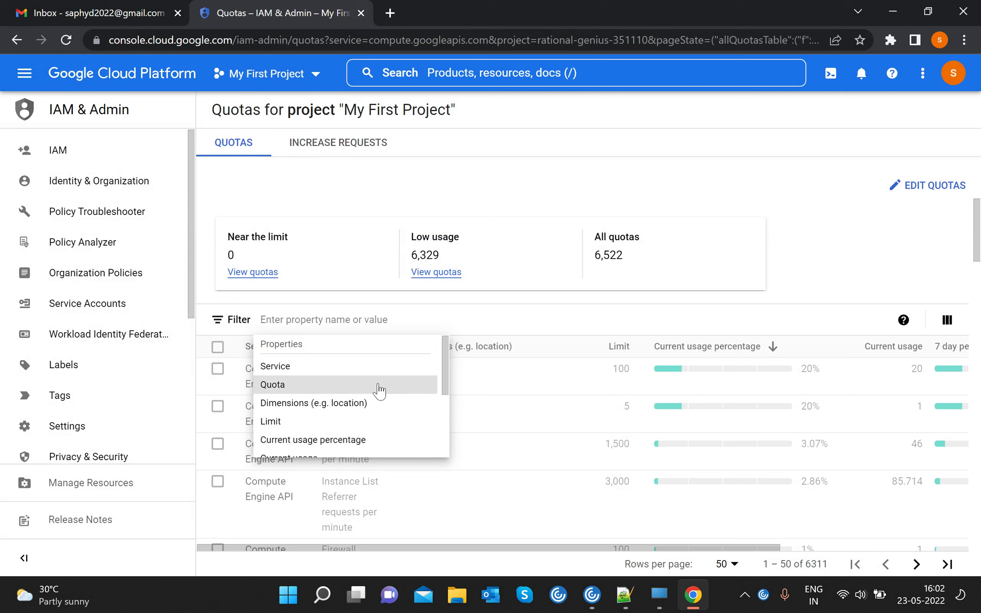
Step: Look through the project's unfiltered quotas, examining their services, limits and current usage
{"action": "left_click", "coordinate": [451, 314]}
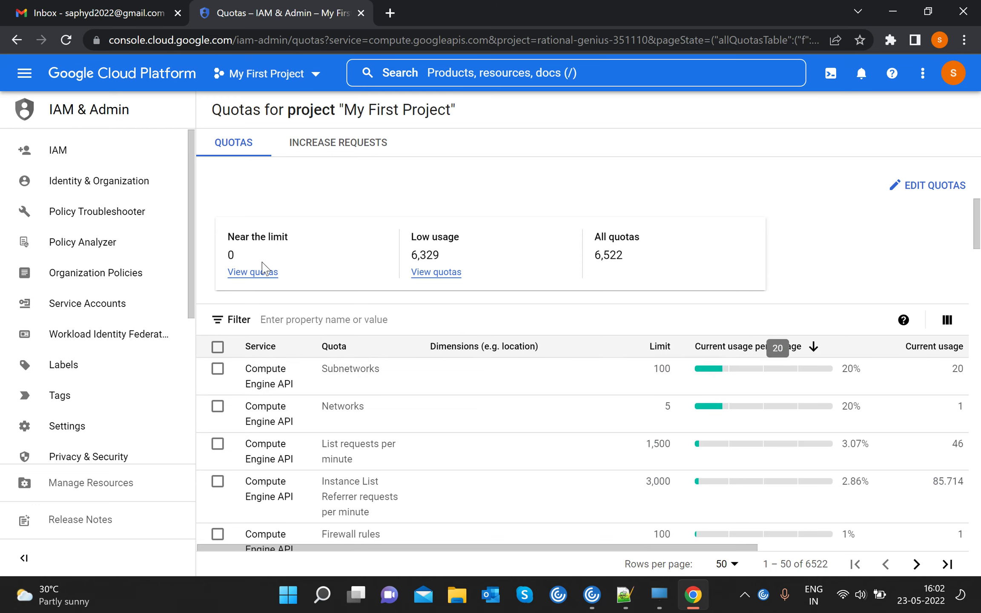
{"action": "scroll", "coordinate": [346, 353], "scroll_direction": "down", "scroll_amount": 5}
{"action": "scroll", "coordinate": [345, 353], "scroll_direction": "down", "scroll_amount": 5}
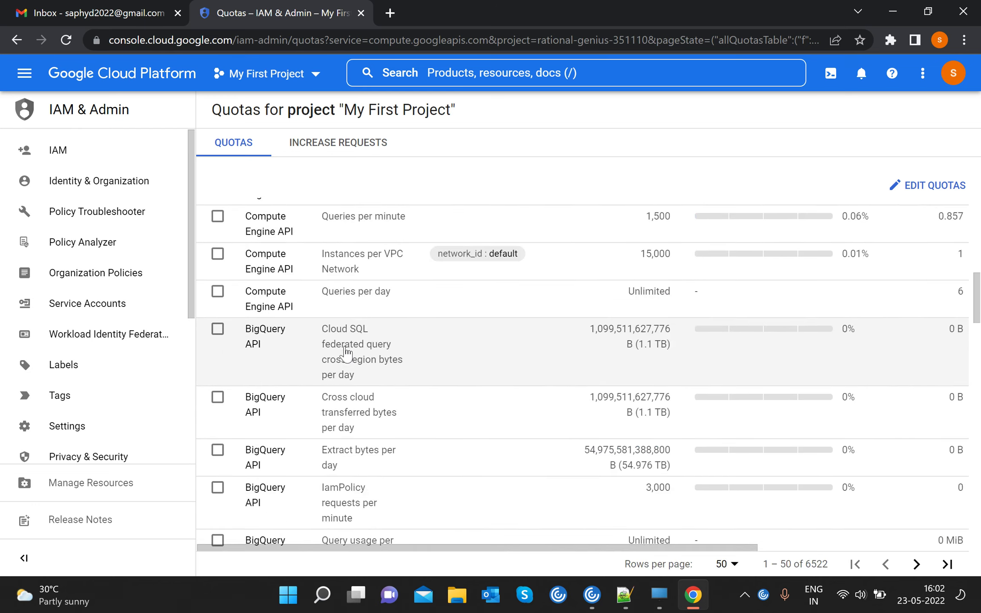
{"action": "scroll", "coordinate": [372, 343], "scroll_direction": "down", "scroll_amount": 5}
{"action": "scroll", "coordinate": [372, 343], "scroll_direction": "down", "scroll_amount": 5}
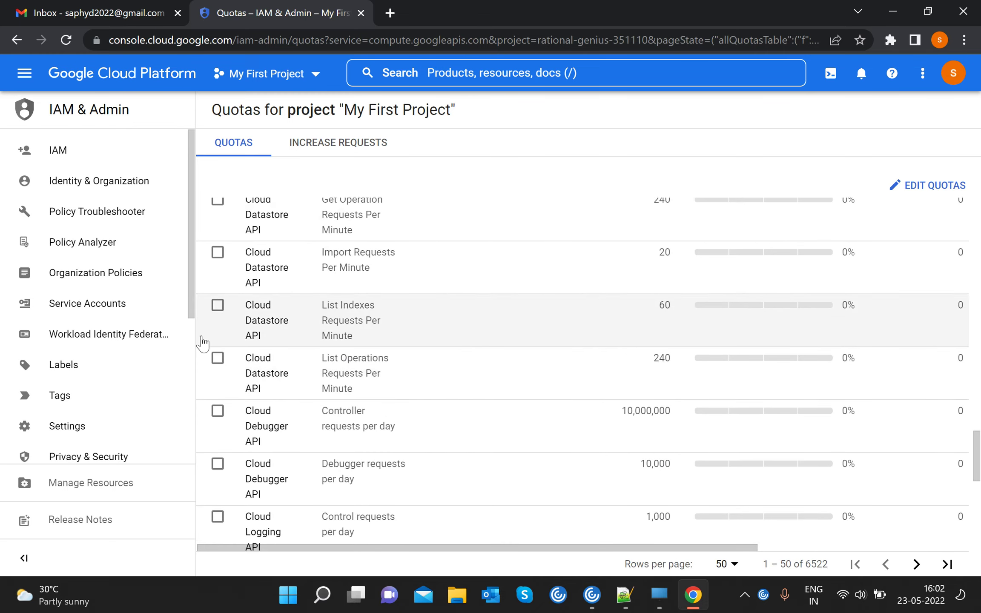
{"action": "scroll", "coordinate": [478, 328], "scroll_direction": "up", "scroll_amount": 10}
{"action": "scroll", "coordinate": [362, 317], "scroll_direction": "up", "scroll_amount": 5}
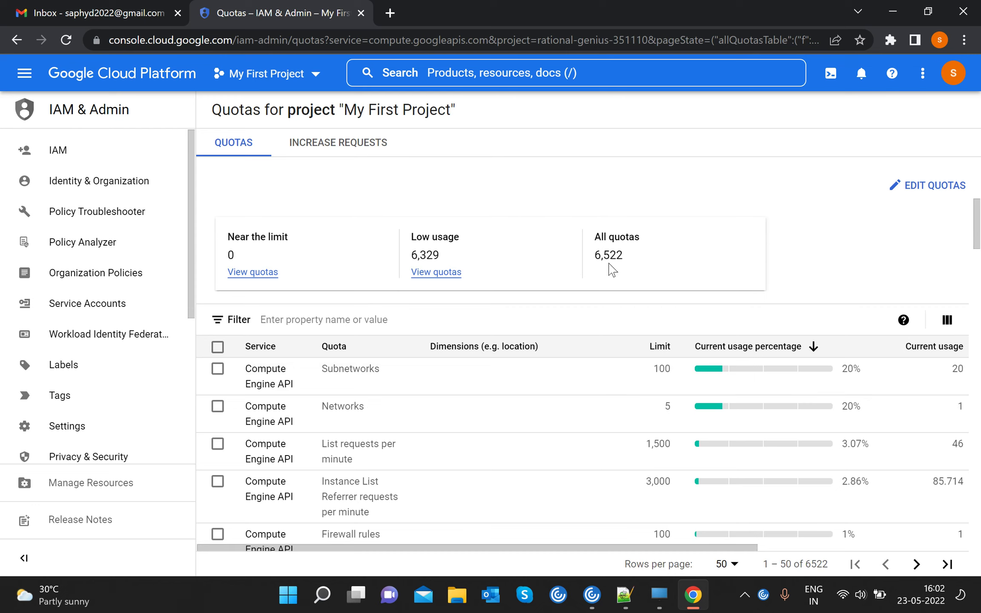
Step: Return to the Compute Engine VM instances page and start creating a new VM instance
{"action": "left_click", "coordinate": [15, 42]}
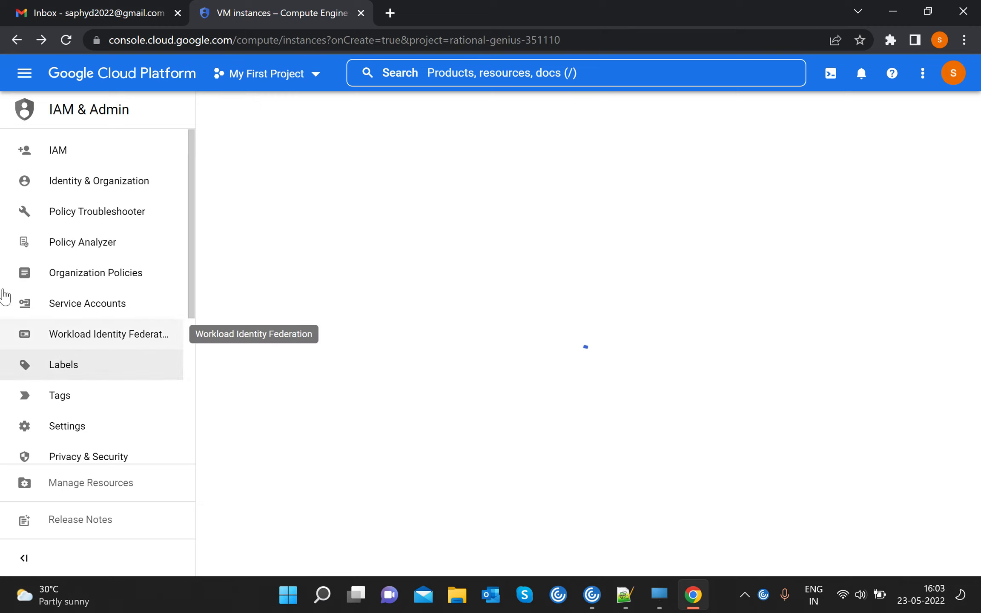
{"action": "left_click", "coordinate": [24, 73]}
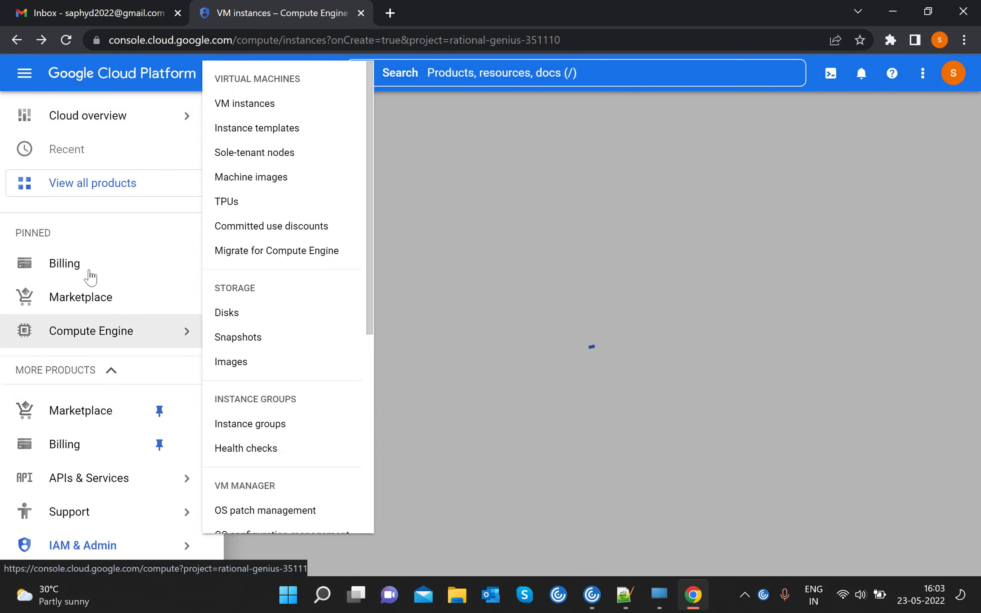
{"action": "mouse_move", "coordinate": [104, 128]}
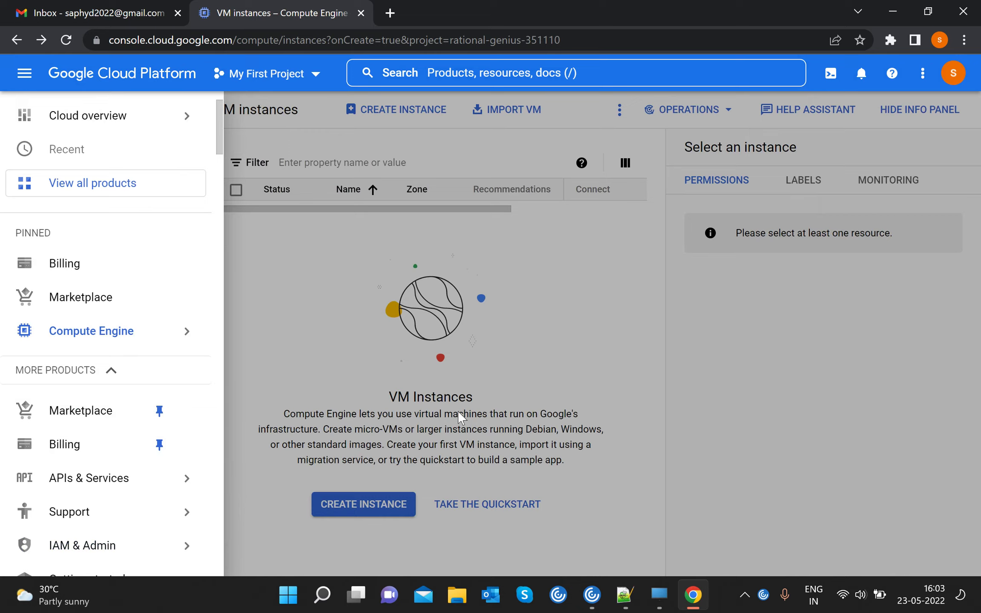
{"action": "left_click", "coordinate": [360, 506]}
{"action": "left_click", "coordinate": [360, 505]}
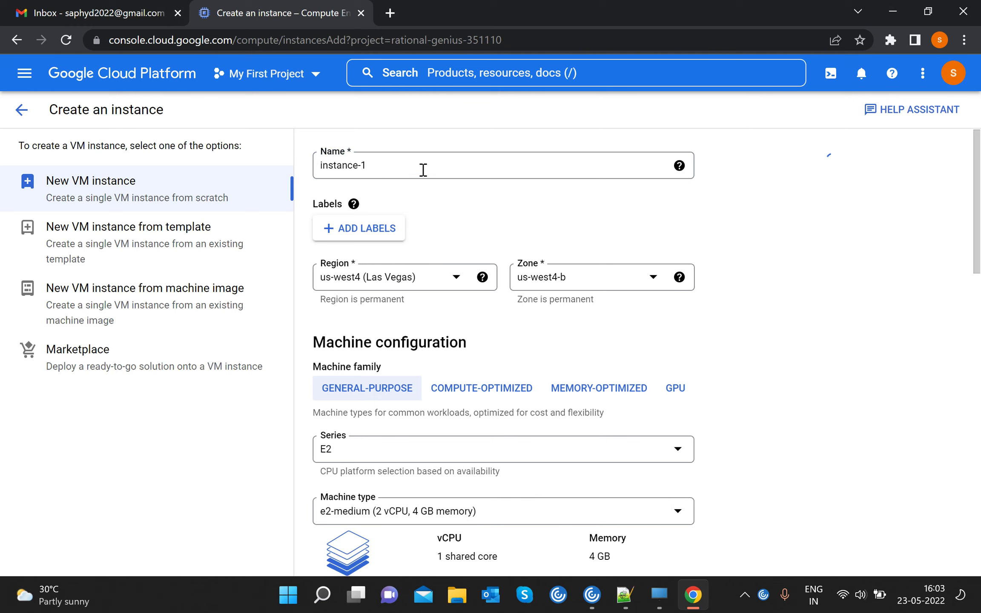
Step: Set the new instance's region to europe-southwest1 (Madrid)
{"action": "left_click", "coordinate": [350, 278]}
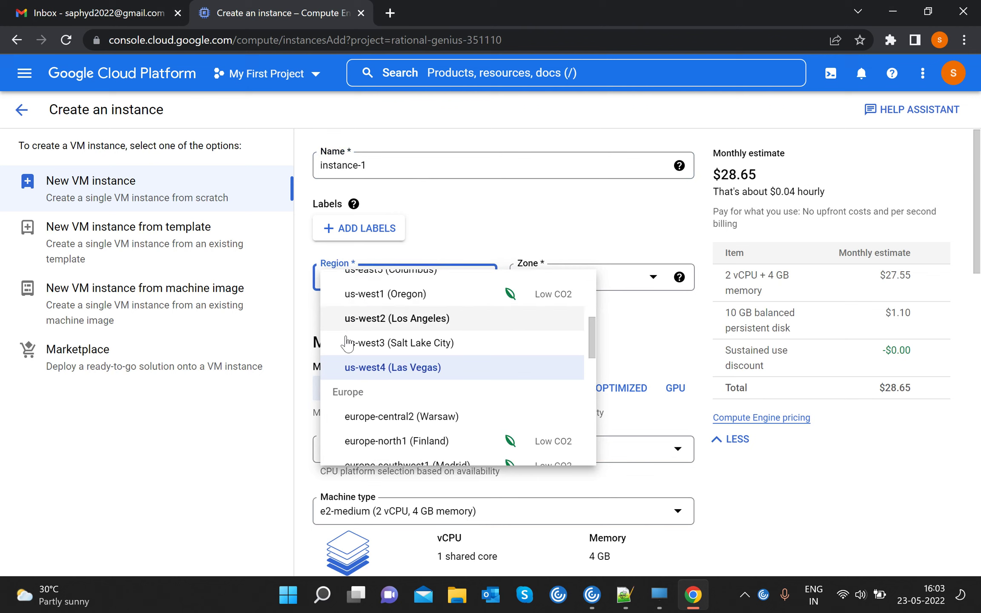
{"action": "scroll", "coordinate": [399, 392], "scroll_direction": "down", "scroll_amount": 3}
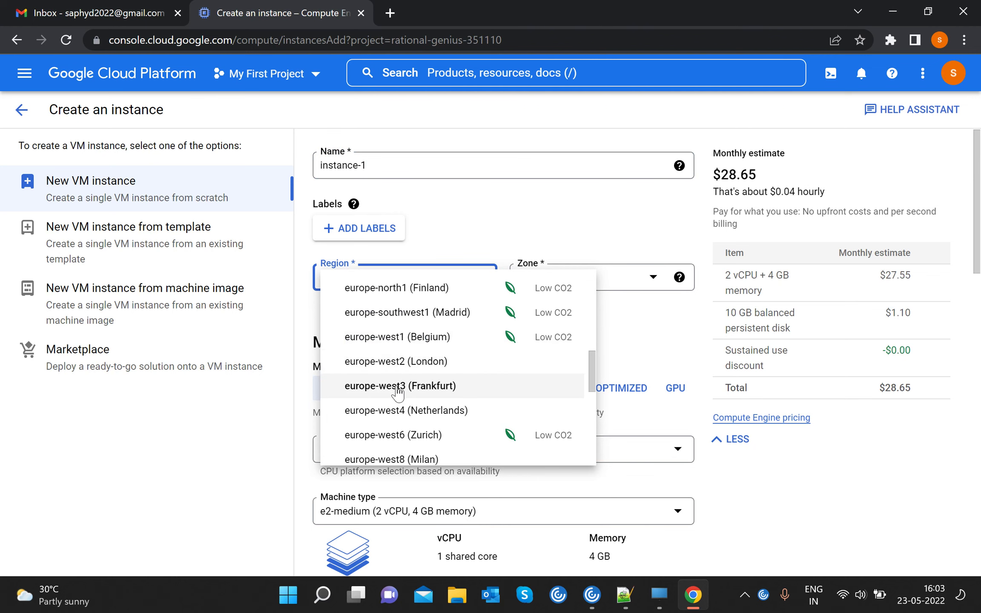
{"action": "left_click", "coordinate": [462, 321]}
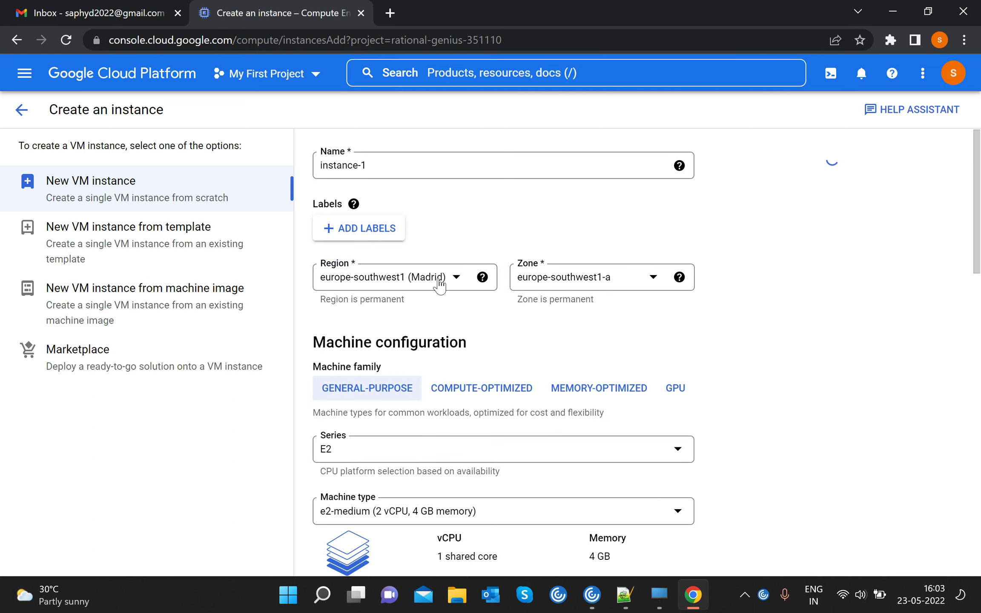
Step: Name the new VM instance linux
{"action": "left_click", "coordinate": [396, 161]}
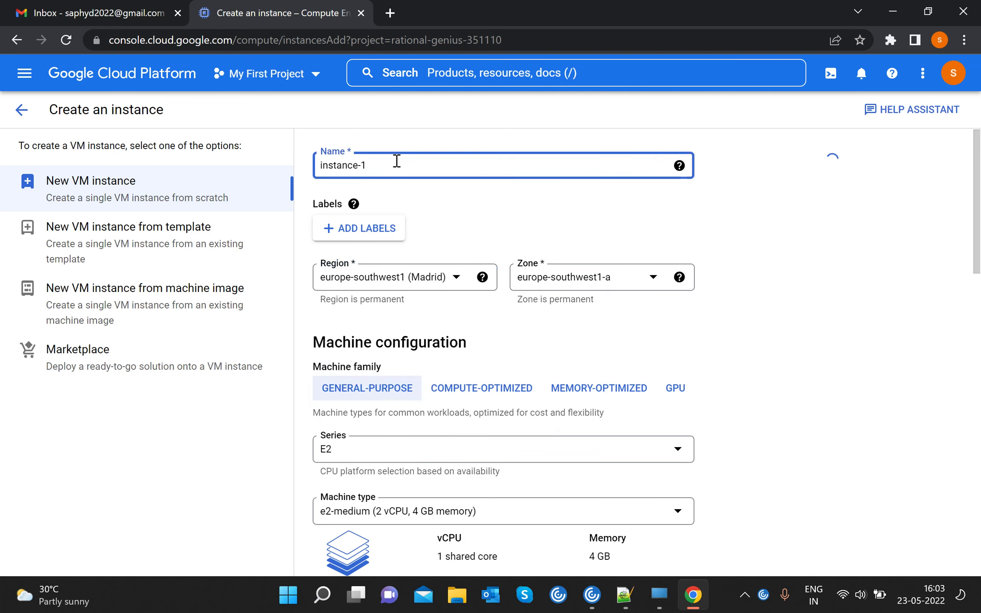
{"action": "key", "text": "BackSpace"}
{"action": "key", "text": "BackSpace"}
{"action": "key", "text": "BackSpace"}
{"action": "key", "text": "BackSpace"}
{"action": "key", "text": "BackSpace"}
{"action": "key", "text": "BackSpace"}
{"action": "key", "text": "BackSpace"}
{"action": "key", "text": "BackSpace"}
{"action": "key", "text": "BackSpace"}
{"action": "key", "text": "BackSpace"}
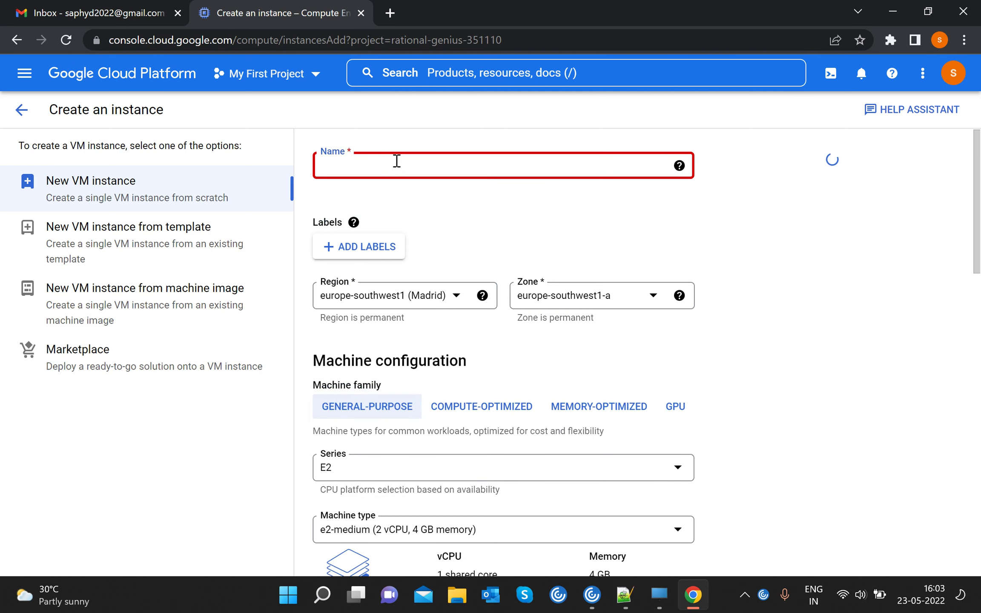
{"action": "type", "text": "linux"}
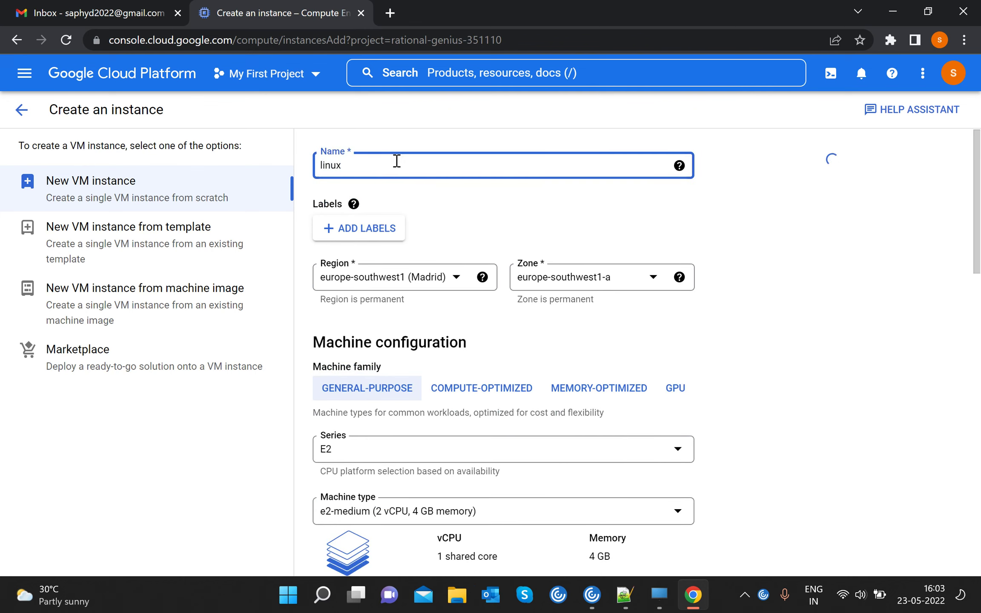
{"action": "key", "text": "Tab"}
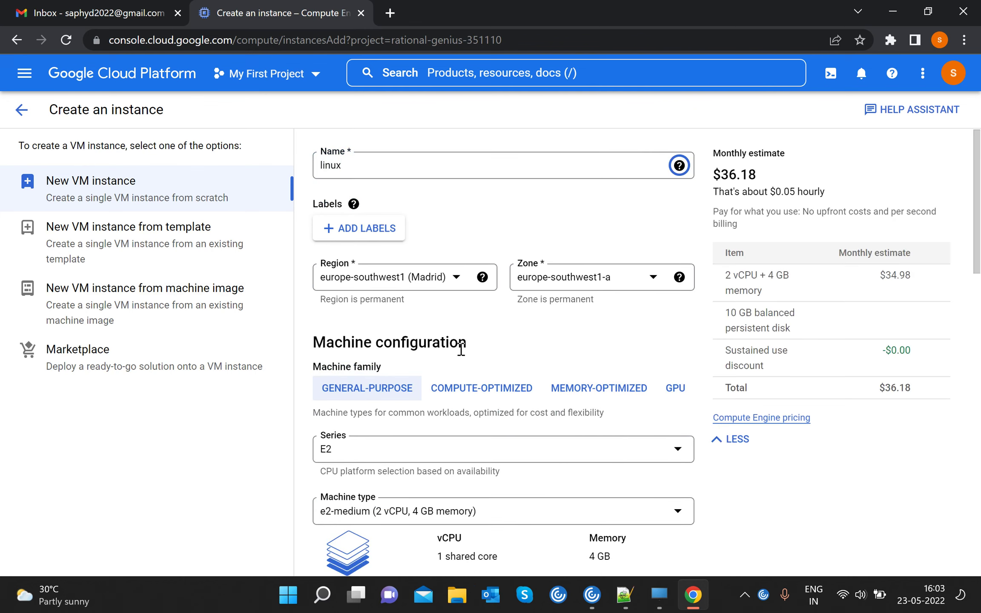
Step: Give the instance a custom machine type with 12 vCPUs and 64 GB of memory, and enable the display device
{"action": "scroll", "coordinate": [395, 468], "scroll_direction": "down", "scroll_amount": 3}
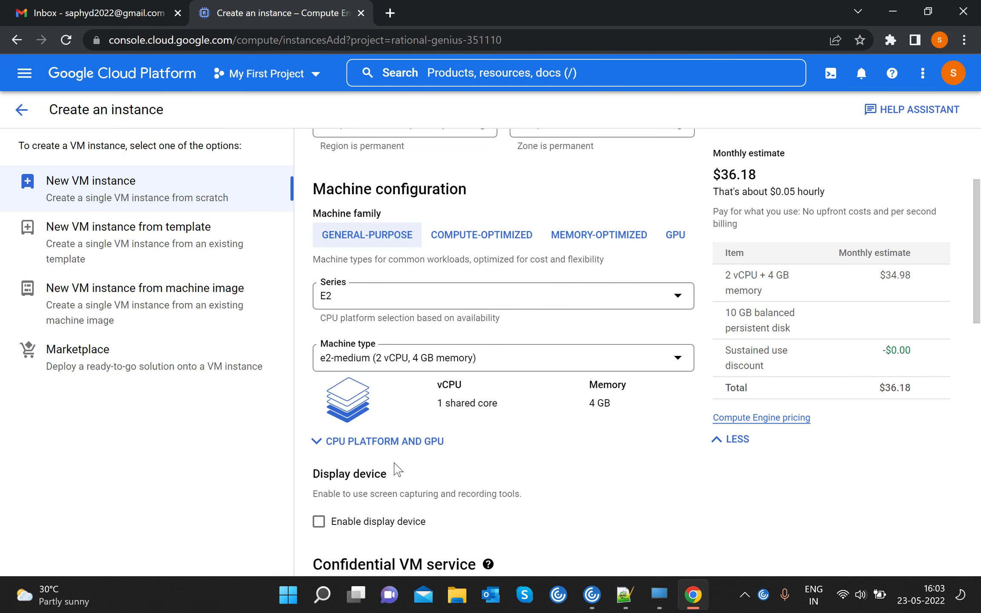
{"action": "scroll", "coordinate": [471, 401], "scroll_direction": "down", "scroll_amount": 2}
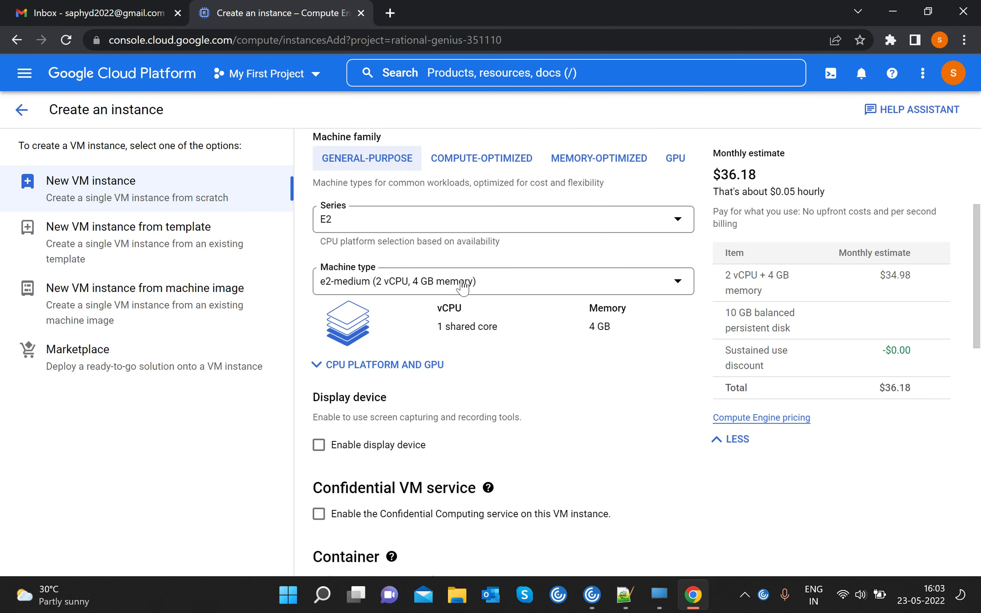
{"action": "left_click", "coordinate": [461, 283]}
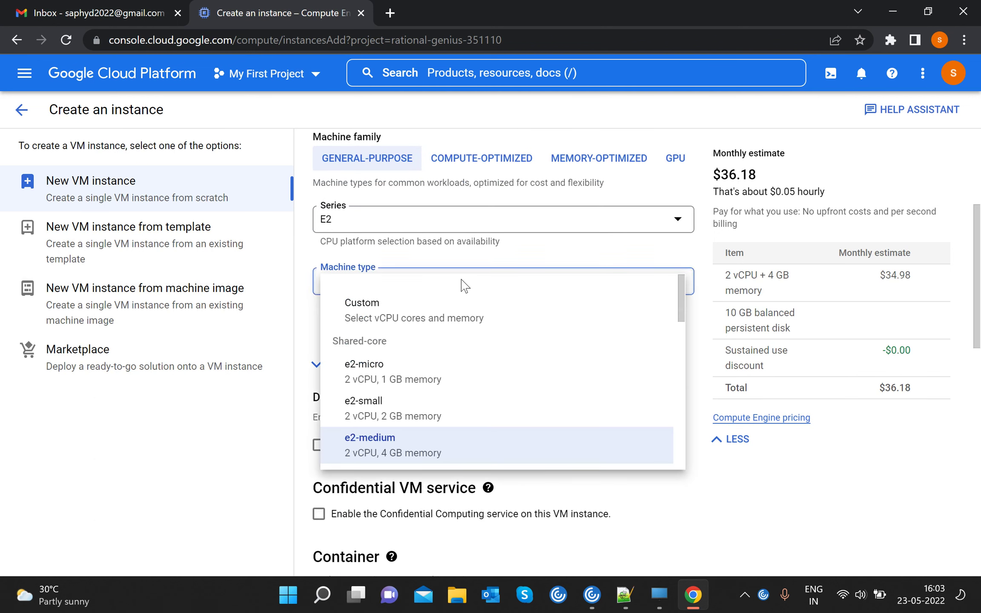
{"action": "left_click", "coordinate": [423, 328]}
{"action": "left_click", "coordinate": [414, 348]}
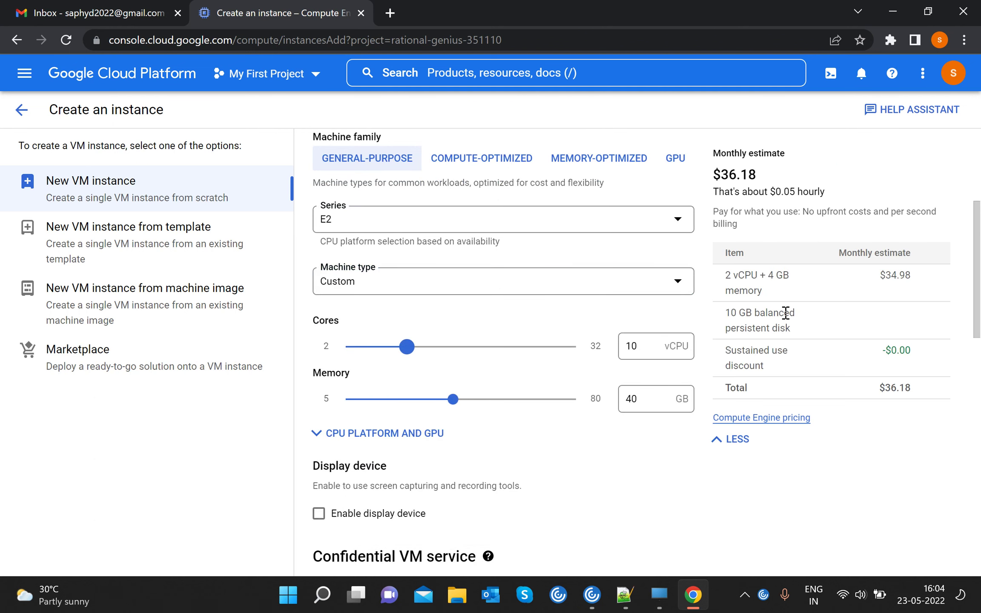
{"action": "left_click", "coordinate": [666, 343]}
{"action": "key", "text": "BackSpace"}
{"action": "type", "text": "2"}
{"action": "key", "text": "Tab"}
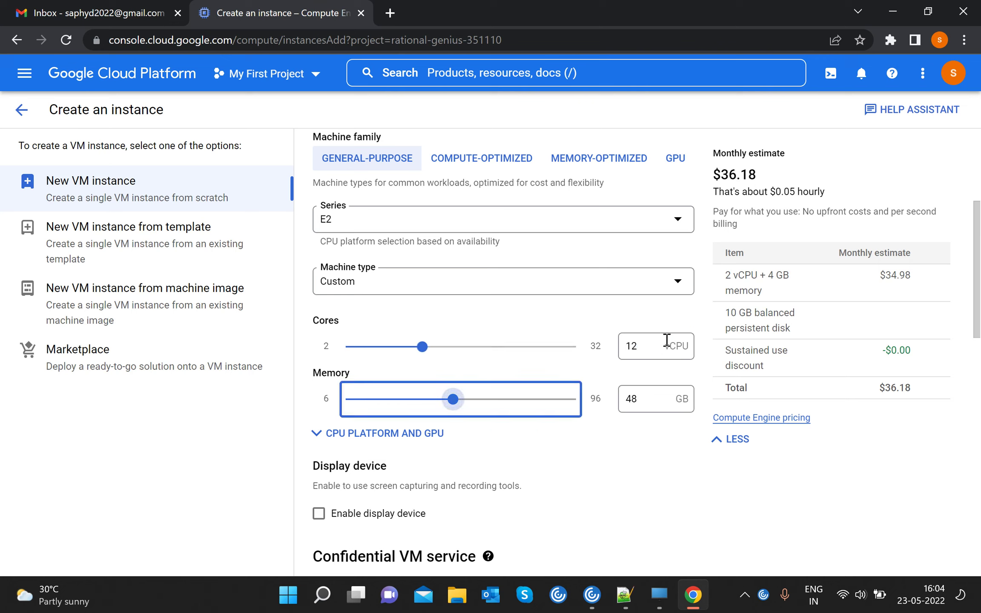
{"action": "key", "text": "Tab"}
{"action": "type", "text": "64"}
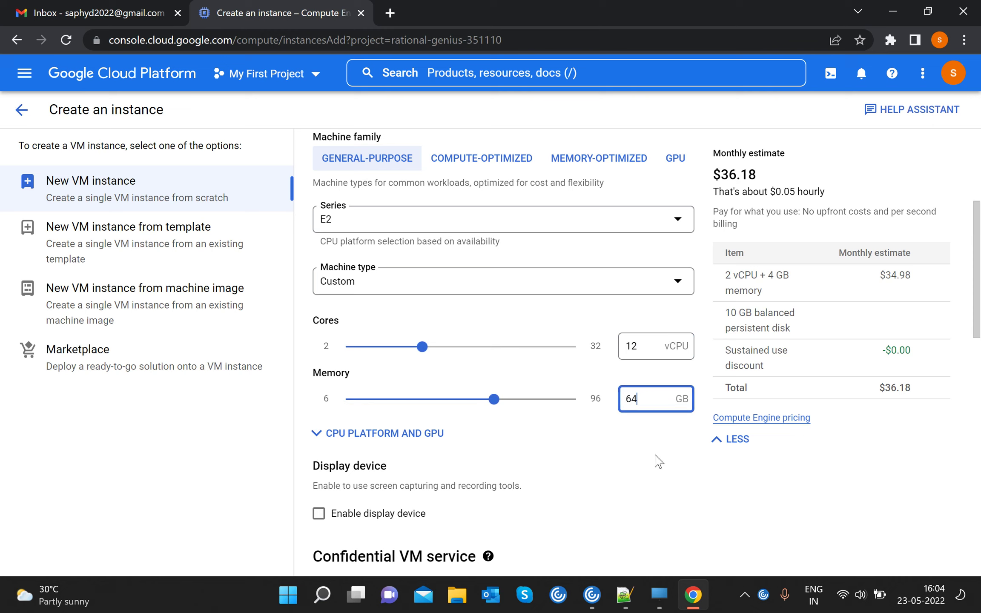
{"action": "left_click", "coordinate": [540, 516]}
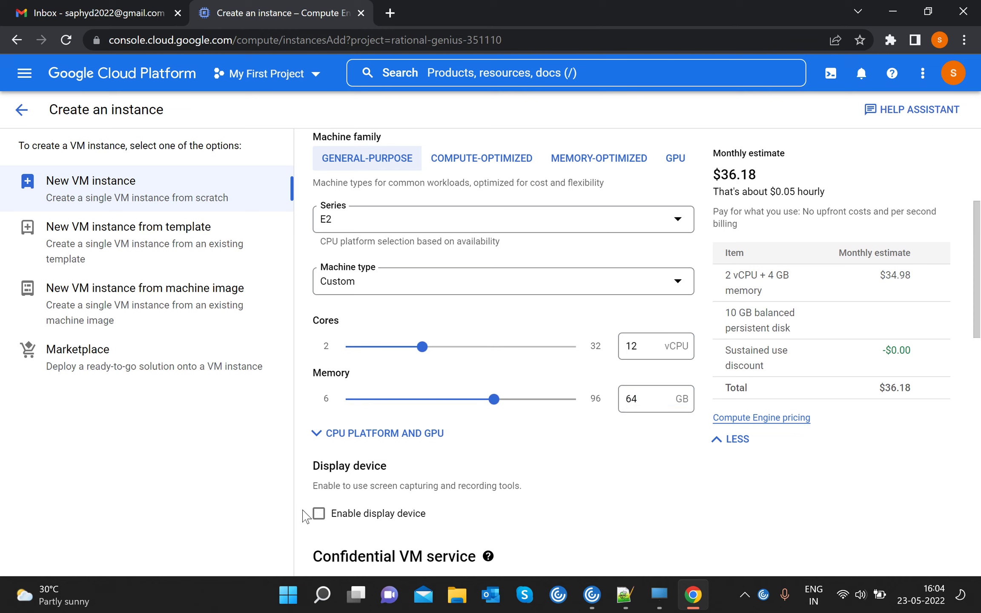
{"action": "left_click", "coordinate": [320, 516]}
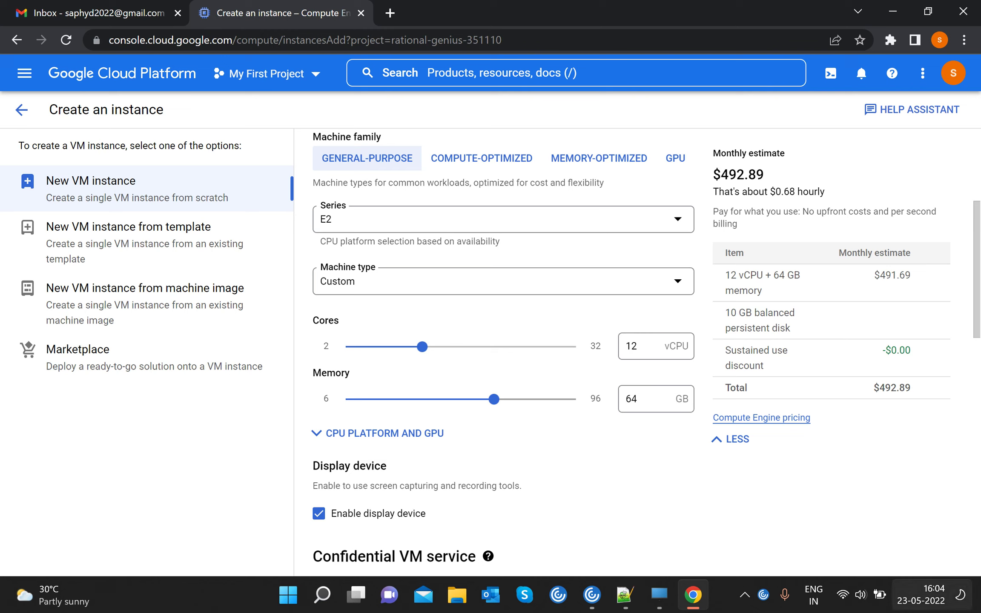
Step: Change the boot disk to SUSE Linux Enterprise Server 12 SP5 for SAP x86_64 with a size of 250 GB
{"action": "scroll", "coordinate": [541, 382], "scroll_direction": "down", "scroll_amount": 4}
{"action": "scroll", "coordinate": [540, 382], "scroll_direction": "down", "scroll_amount": 4}
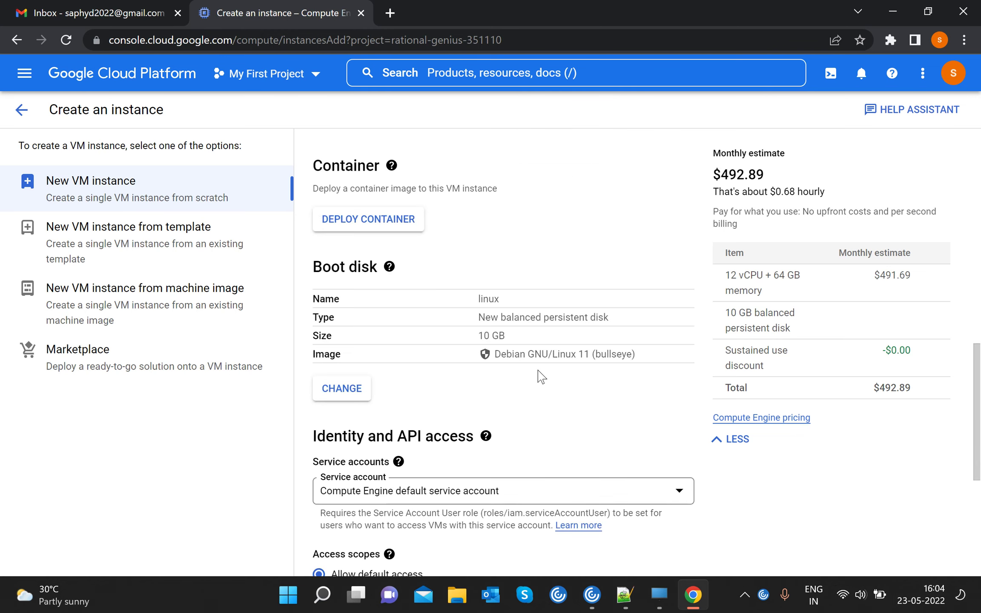
{"action": "left_click", "coordinate": [339, 398]}
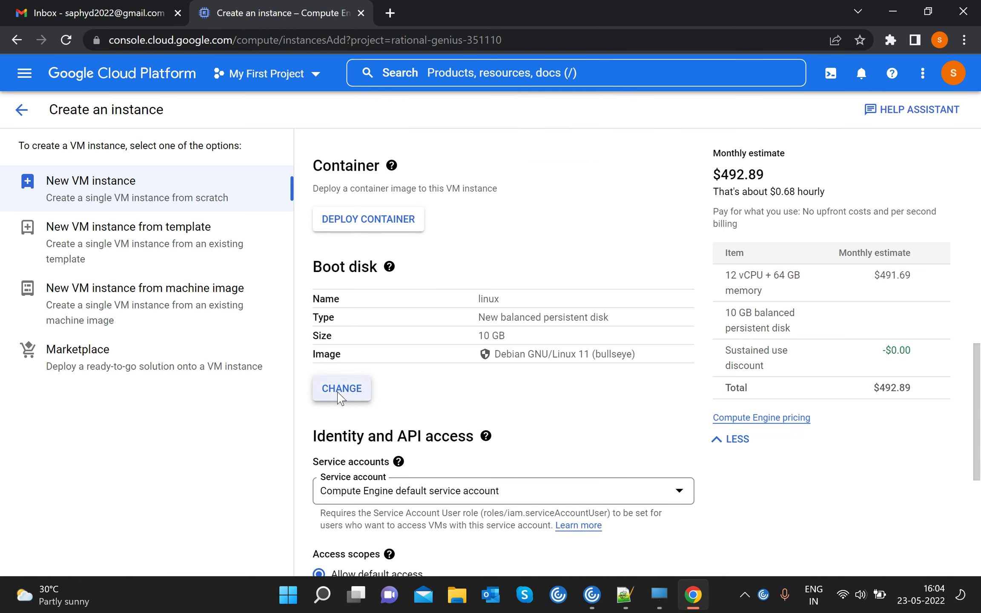
{"action": "left_click", "coordinate": [281, 231]}
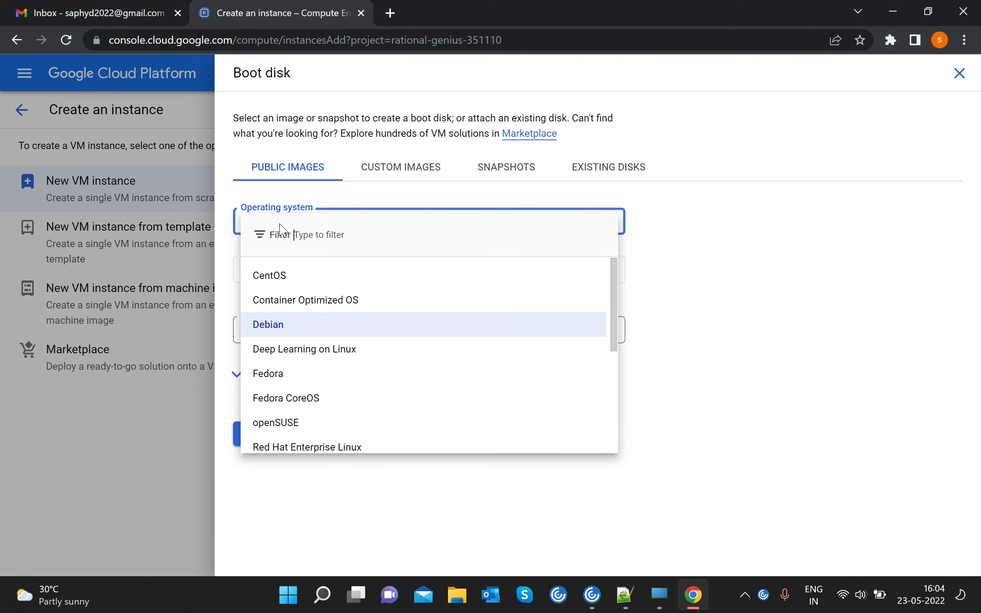
{"action": "scroll", "coordinate": [313, 300], "scroll_direction": "down", "scroll_amount": 5}
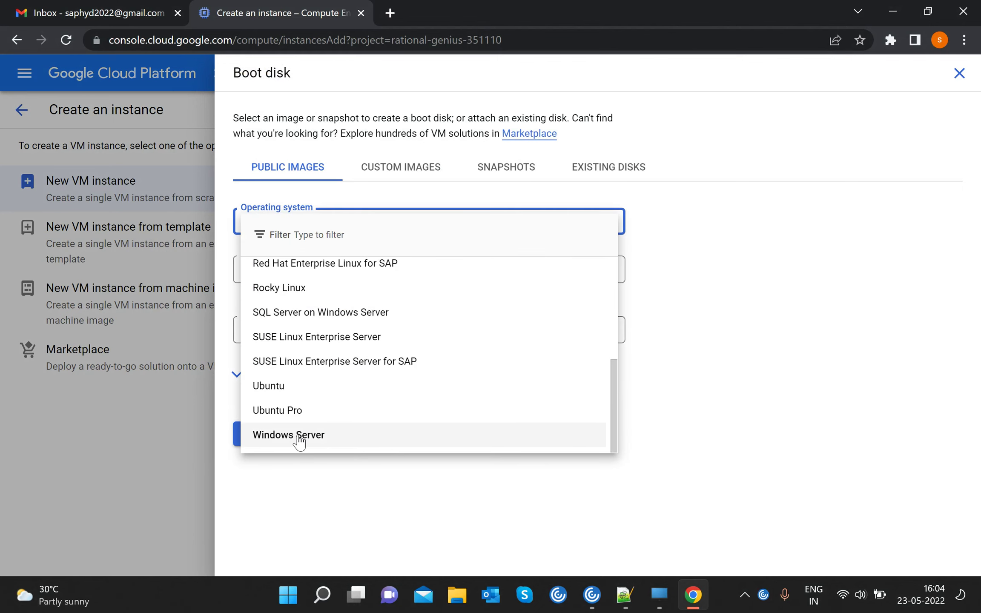
{"action": "left_click", "coordinate": [303, 362]}
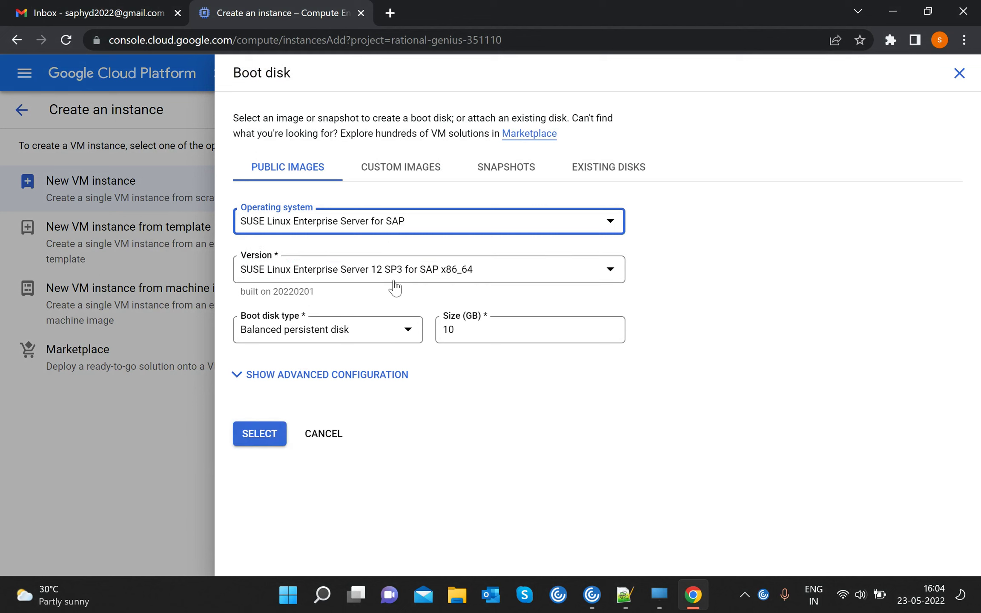
{"action": "left_click", "coordinate": [395, 275]}
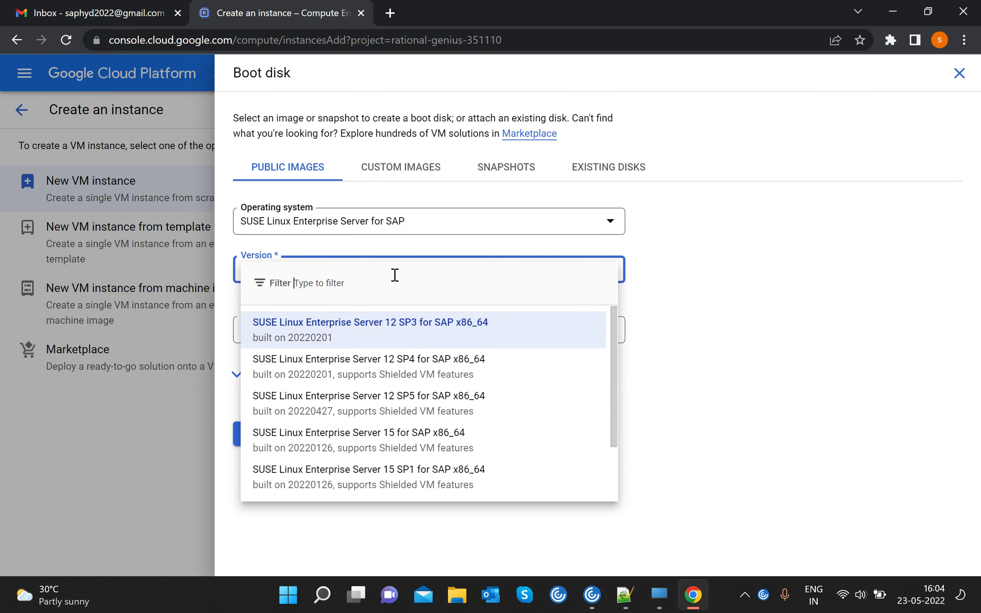
{"action": "left_click", "coordinate": [410, 404]}
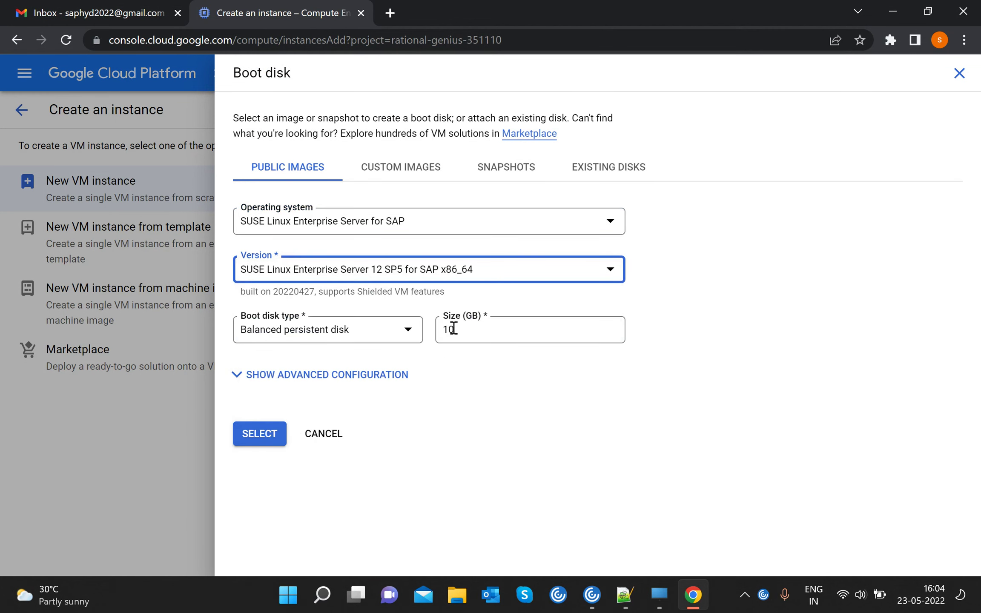
{"action": "left_click", "coordinate": [461, 327]}
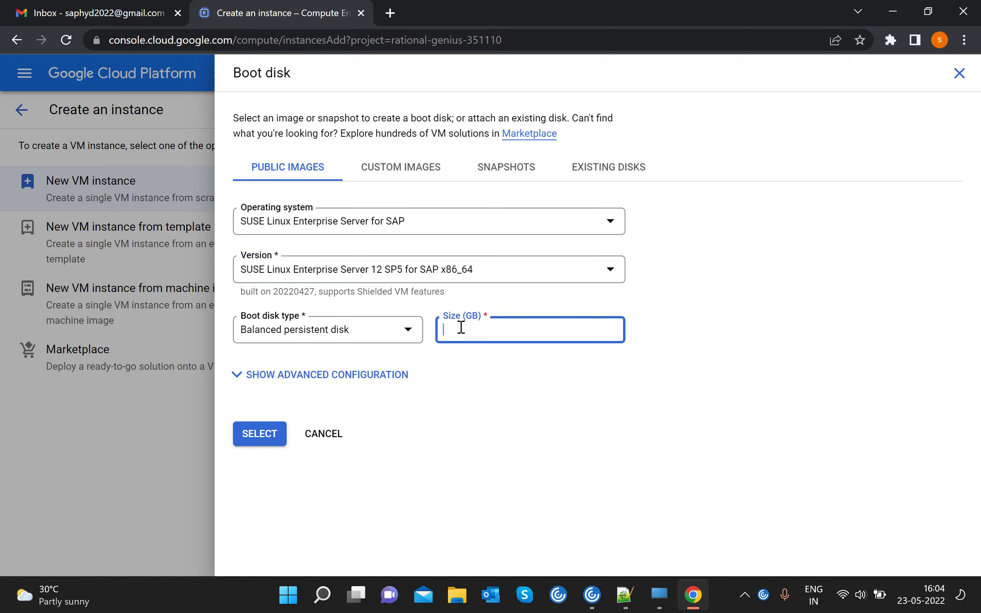
{"action": "type", "text": "250"}
{"action": "left_click", "coordinate": [282, 434]}
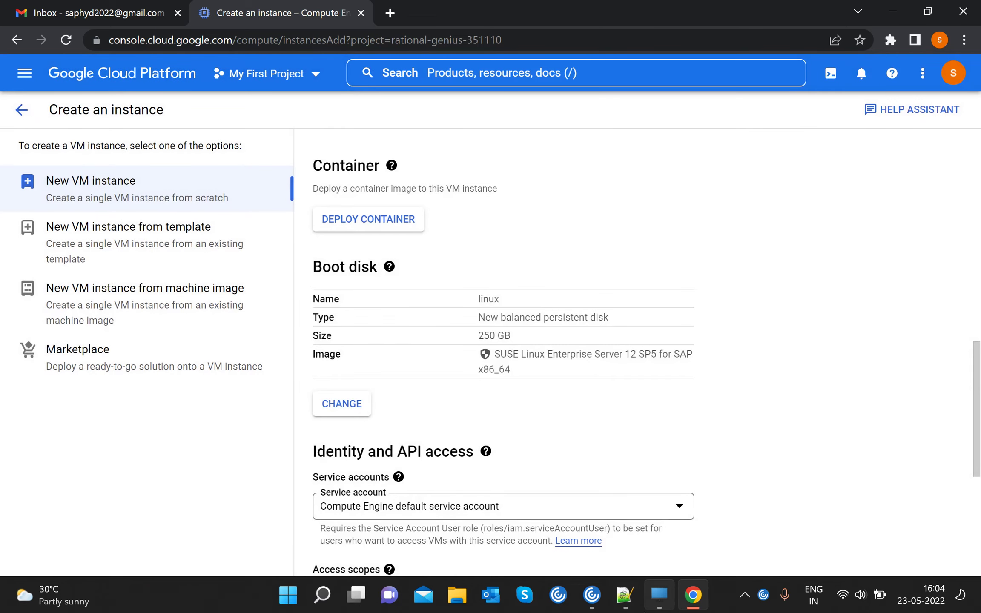
{"action": "left_click", "coordinate": [664, 595]}
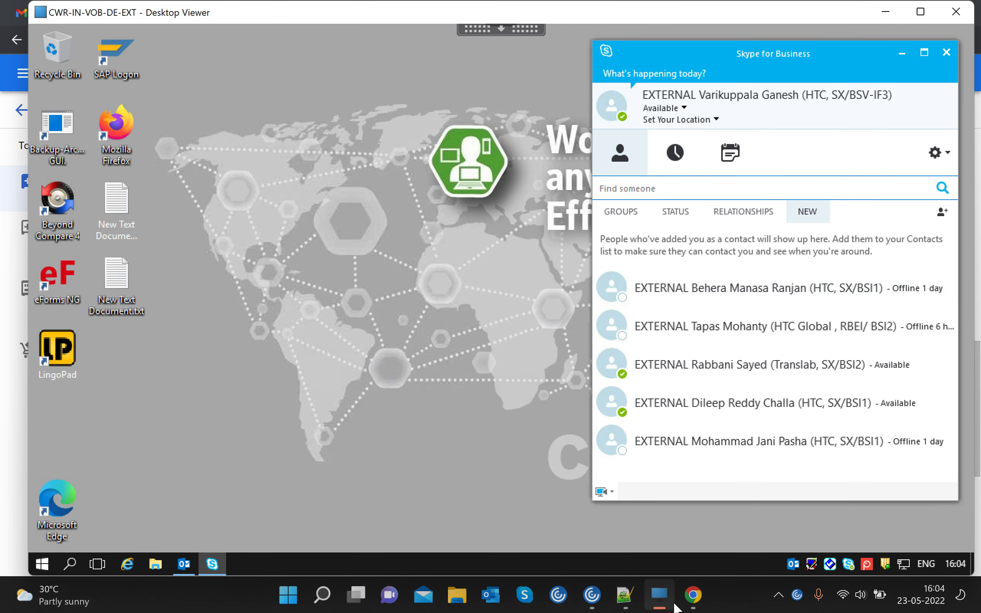
{"action": "left_click", "coordinate": [702, 591]}
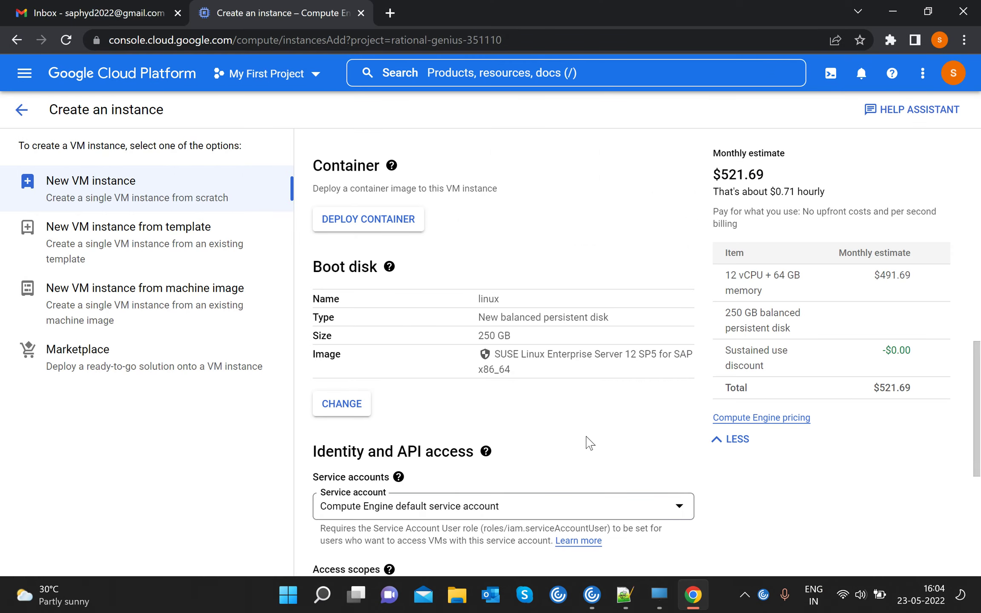
Step: Allow full access to all Cloud APIs plus HTTP and HTTPS traffic, and create the instance
{"action": "scroll", "coordinate": [584, 434], "scroll_direction": "down", "scroll_amount": 3}
{"action": "left_click", "coordinate": [377, 382]}
{"action": "scroll", "coordinate": [377, 409], "scroll_direction": "down", "scroll_amount": 2}
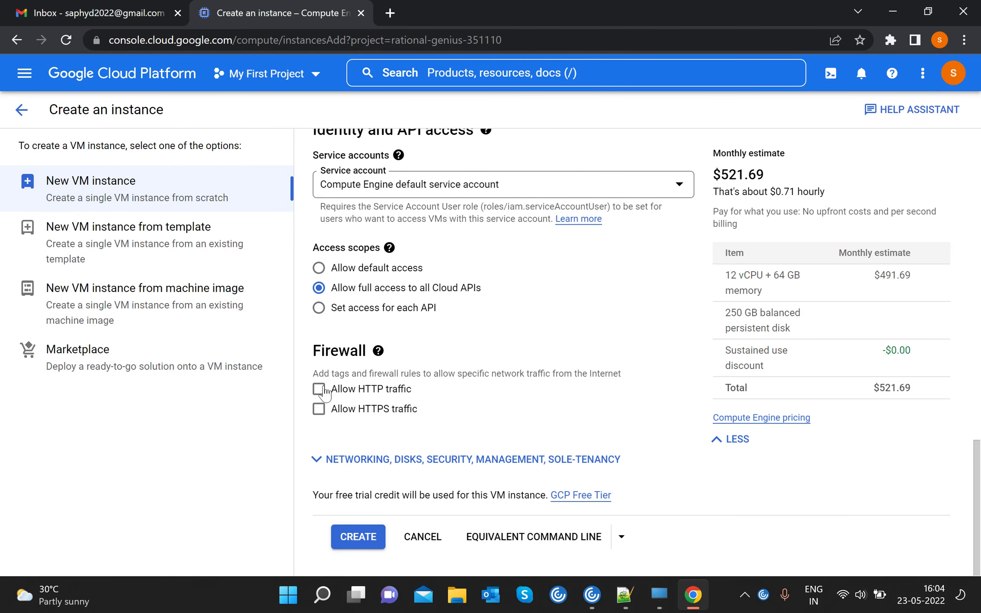
{"action": "left_click", "coordinate": [319, 389]}
{"action": "left_click", "coordinate": [318, 409]}
{"action": "left_click", "coordinate": [360, 539]}
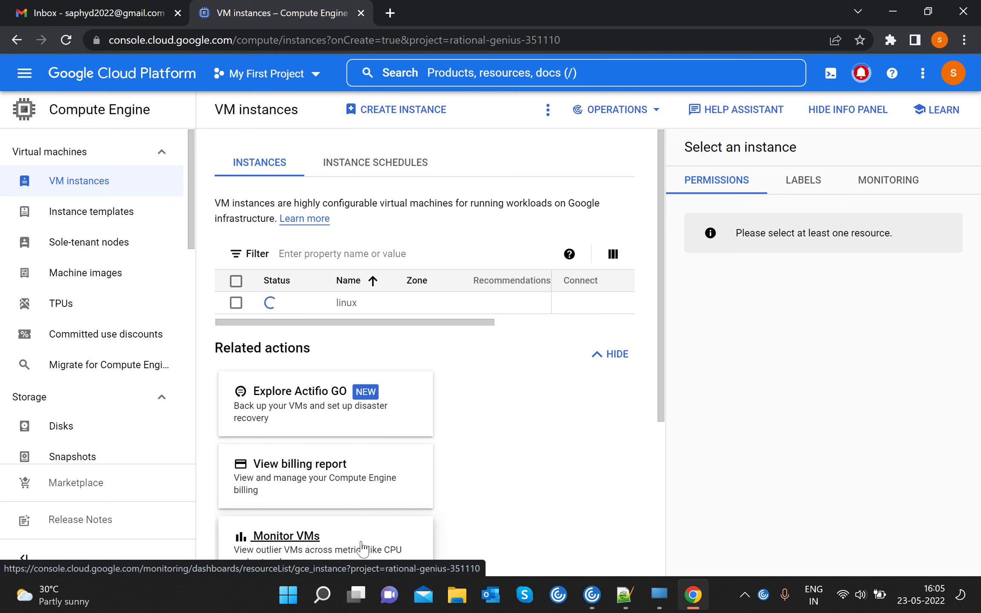
Step: Check the notifications and the error details of the linux instance
{"action": "left_click", "coordinate": [858, 81]}
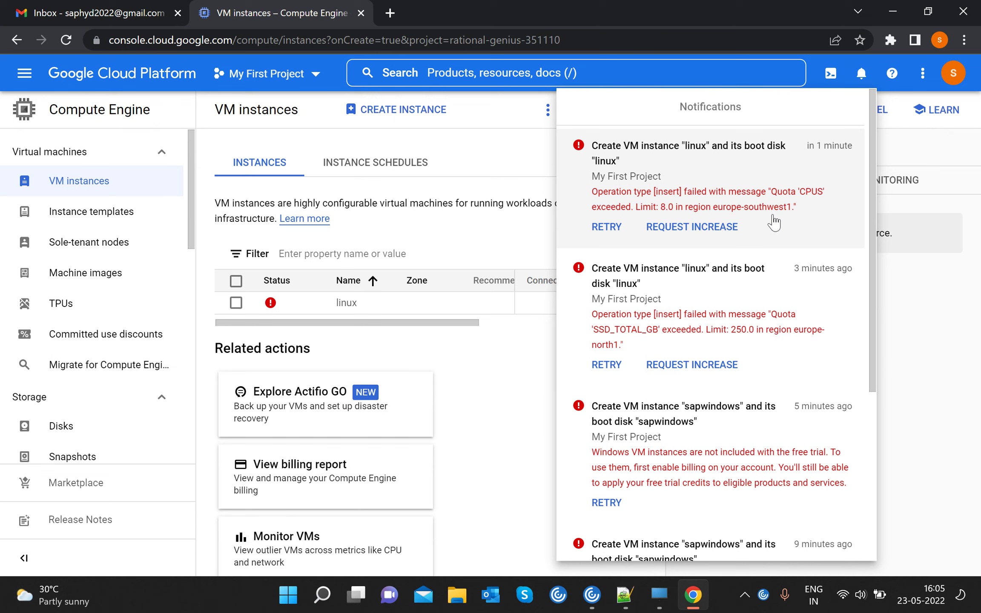
{"action": "left_click", "coordinate": [272, 303]}
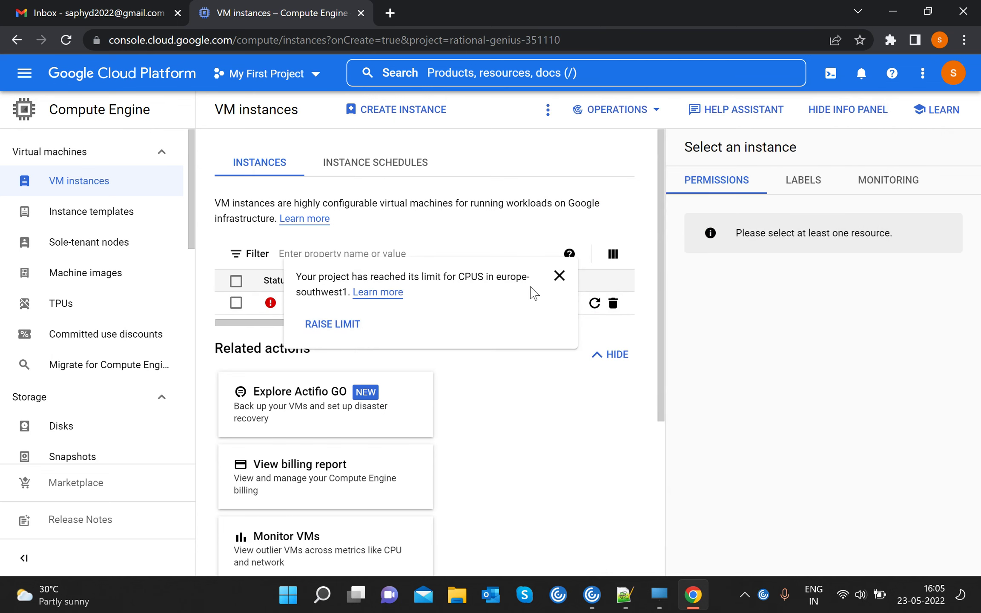
{"action": "left_click", "coordinate": [559, 277]}
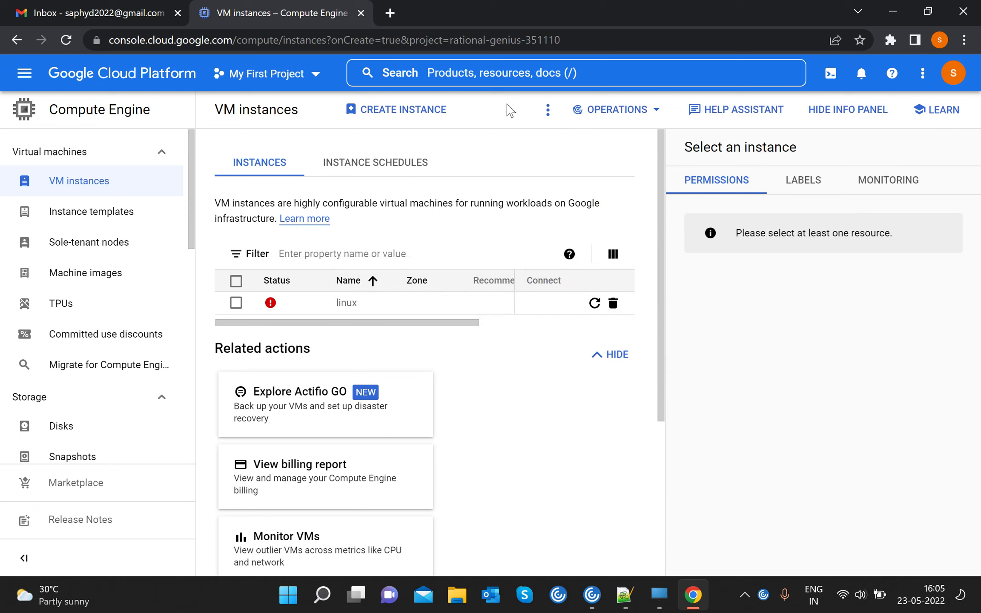
Step: Start creating another VM instance and name it linux
{"action": "left_click", "coordinate": [398, 111]}
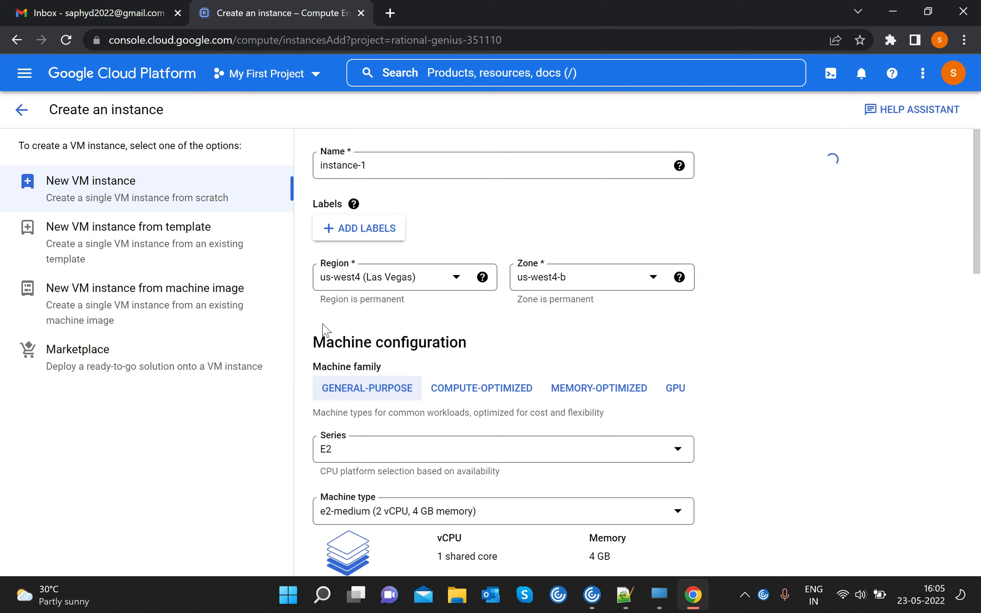
{"action": "left_click", "coordinate": [385, 160]}
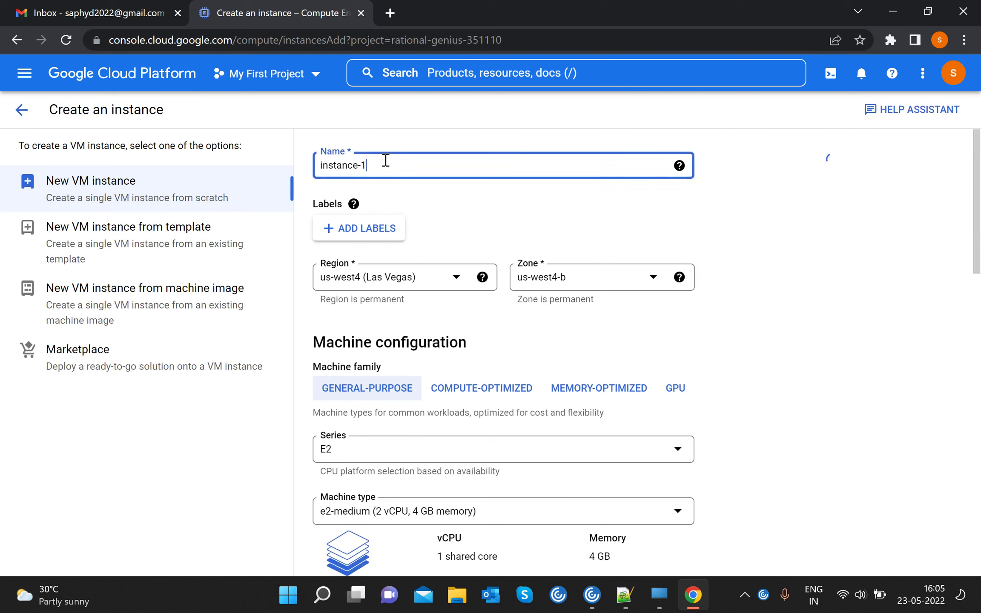
{"action": "key", "text": "BackSpace"}
{"action": "key", "text": "BackSpace"}
{"action": "key", "text": "BackSpace"}
{"action": "key", "text": "BackSpace"}
{"action": "key", "text": "BackSpace"}
{"action": "key", "text": "BackSpace"}
{"action": "key", "text": "BackSpace"}
{"action": "key", "text": "BackSpace"}
{"action": "key", "text": "BackSpace"}
{"action": "key", "text": "BackSpace"}
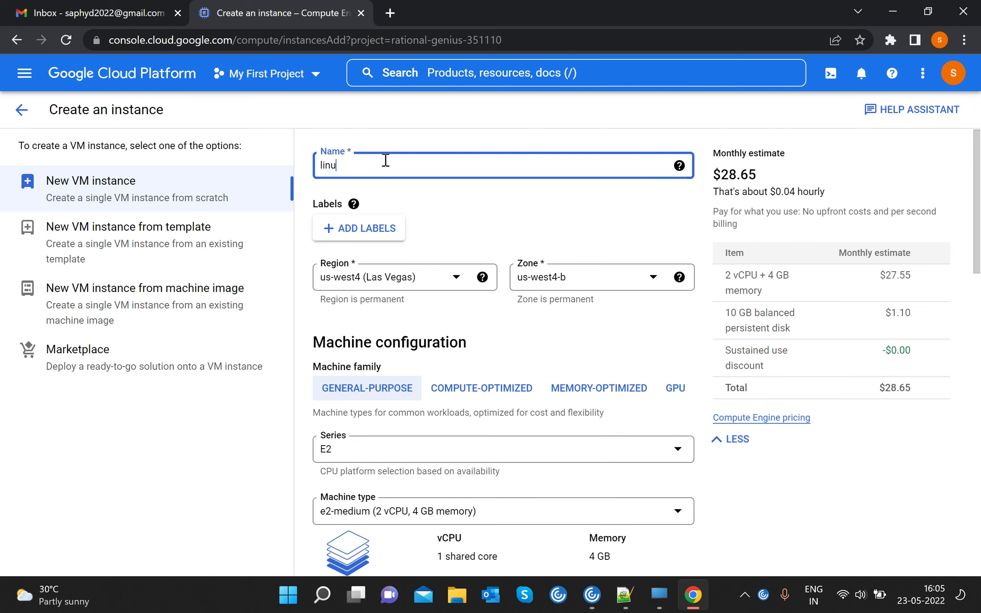
{"action": "key", "text": "Tab"}
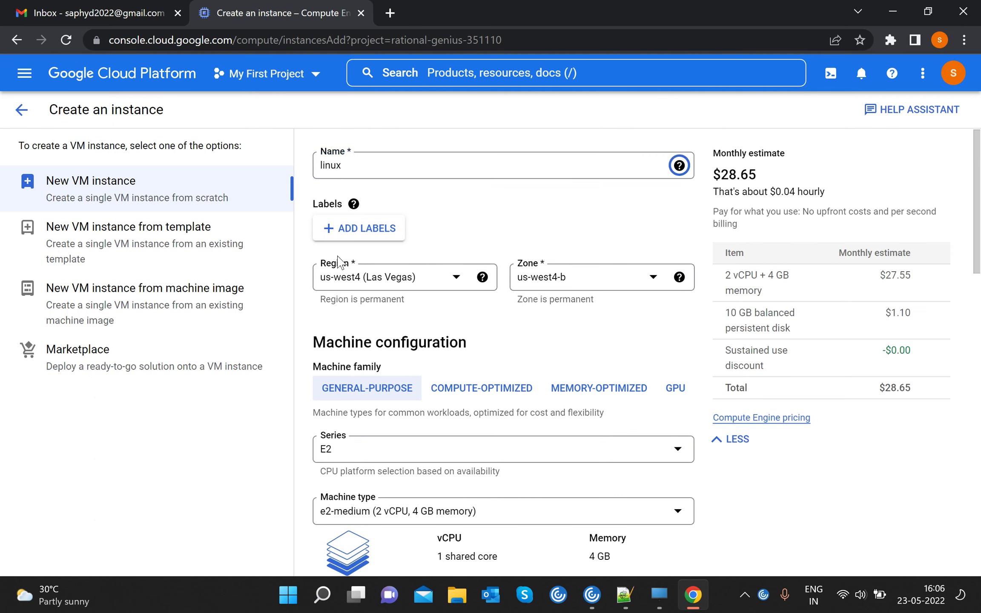
Step: Set the instance's region to europe-west1 (Belgium)
{"action": "left_click", "coordinate": [372, 279]}
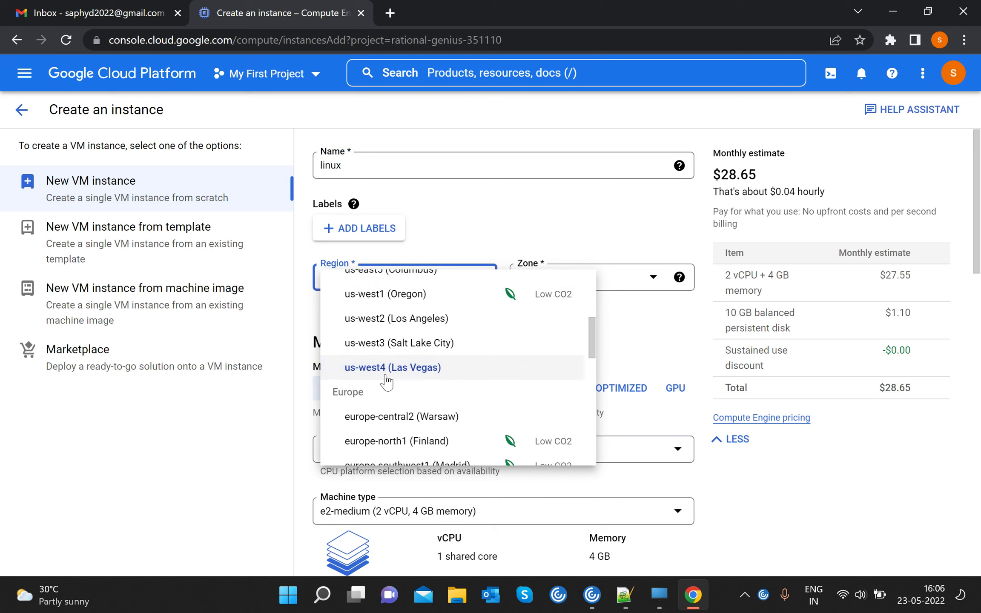
{"action": "scroll", "coordinate": [401, 366], "scroll_direction": "down", "scroll_amount": 3}
{"action": "left_click", "coordinate": [413, 338]}
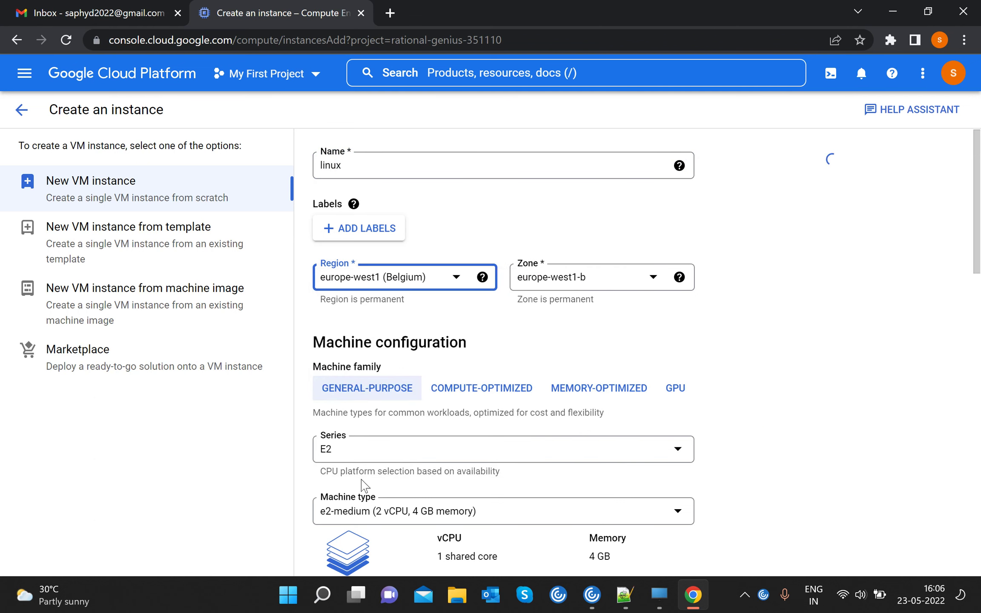
Step: Switch the linux instance's machine type to Custom and set its cores to 8 vCPU
{"action": "left_click", "coordinate": [365, 511]}
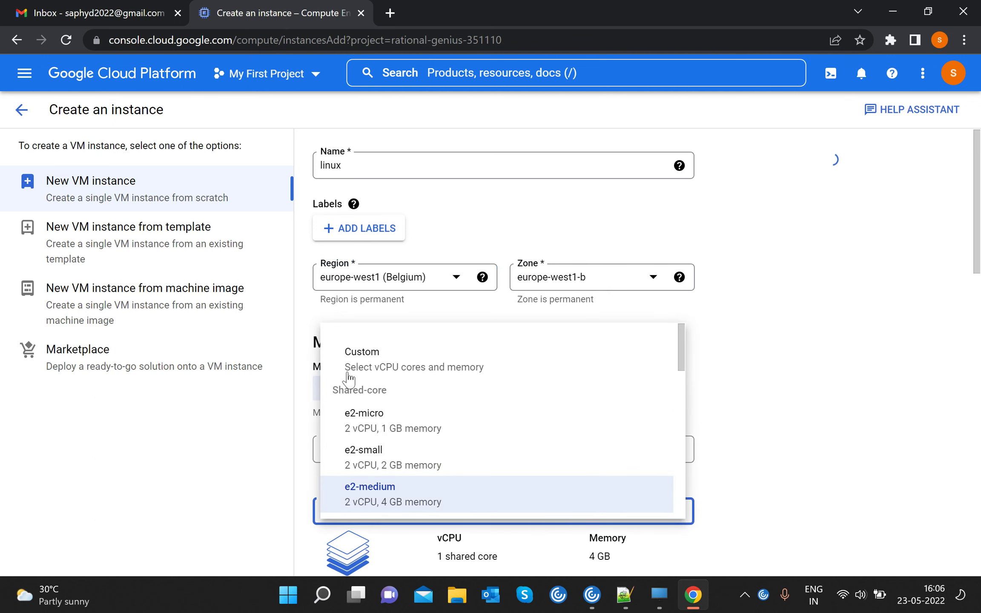
{"action": "left_click", "coordinate": [348, 364]}
{"action": "scroll", "coordinate": [401, 472], "scroll_direction": "down", "scroll_amount": 4}
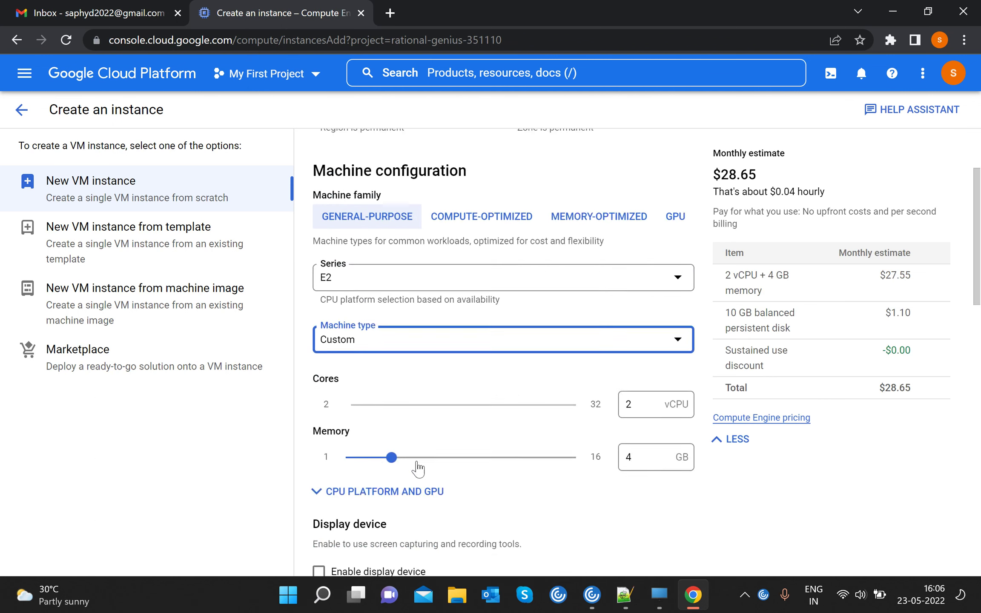
{"action": "left_click", "coordinate": [635, 348]}
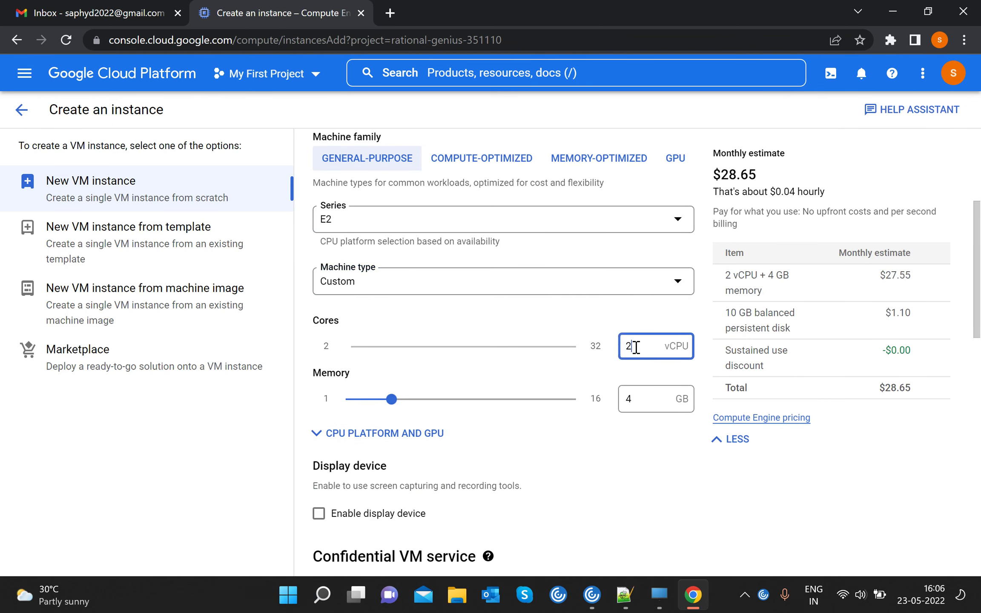
{"action": "key", "text": "BackSpace"}
{"action": "type", "text": "8"}
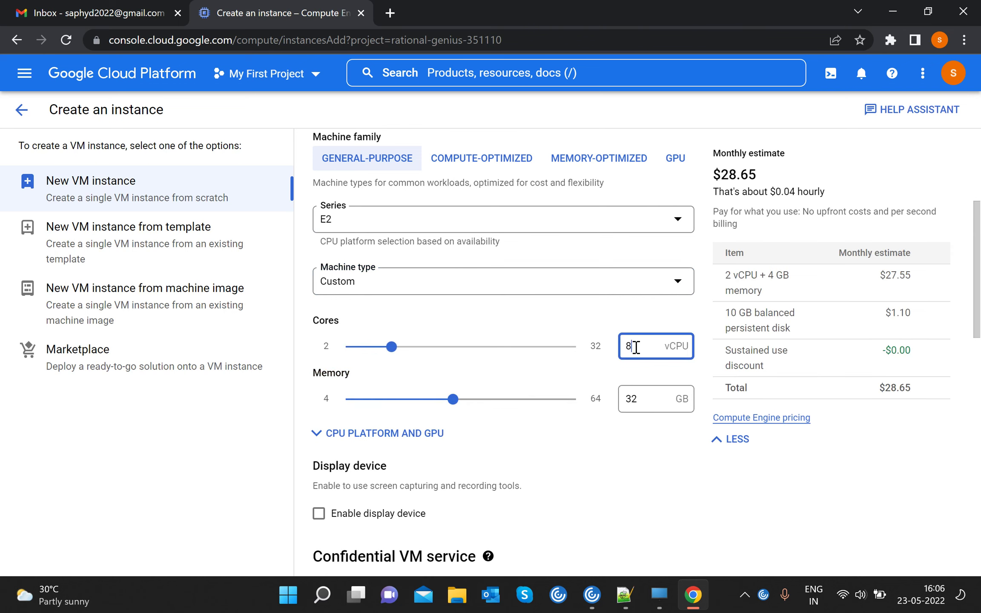
Step: Set the linux instance's memory to 64 GB and enable its display device
{"action": "left_click", "coordinate": [638, 406]}
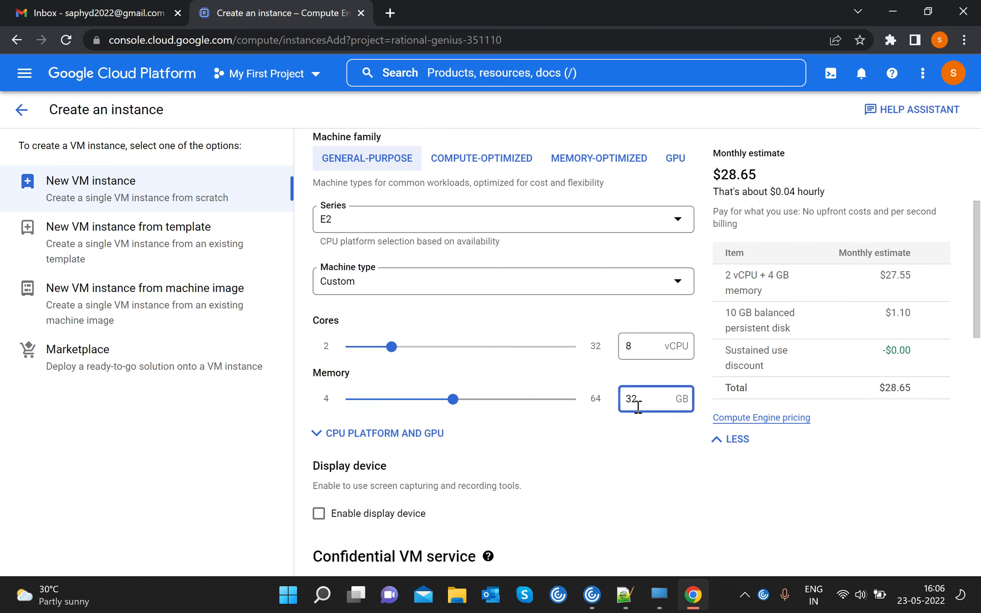
{"action": "key", "text": "BackSpace"}
{"action": "key", "text": "BackSpace"}
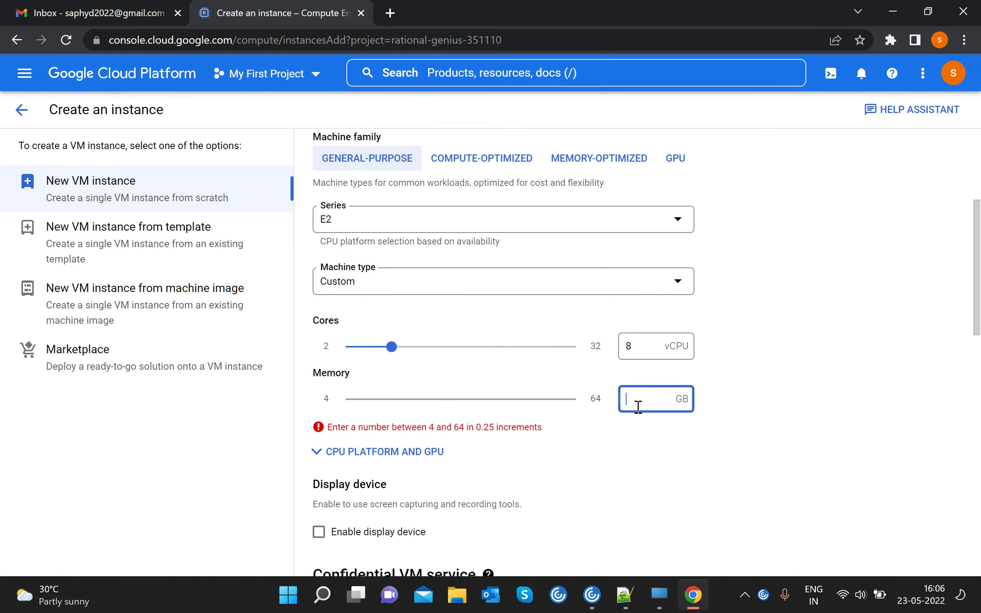
{"action": "type", "text": "64"}
{"action": "left_click", "coordinate": [559, 502]}
{"action": "left_click", "coordinate": [319, 513]}
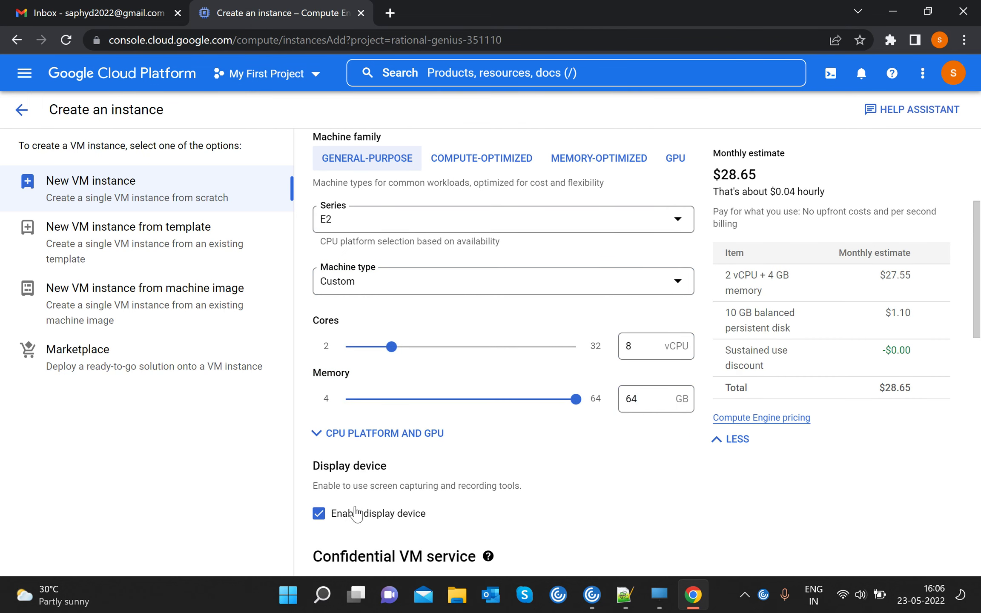
Step: Change the boot disk's operating system to the public image SUSE Linux Enterprise Server for SAP
{"action": "scroll", "coordinate": [356, 511], "scroll_direction": "down", "scroll_amount": 3}
{"action": "scroll", "coordinate": [350, 500], "scroll_direction": "down", "scroll_amount": 5}
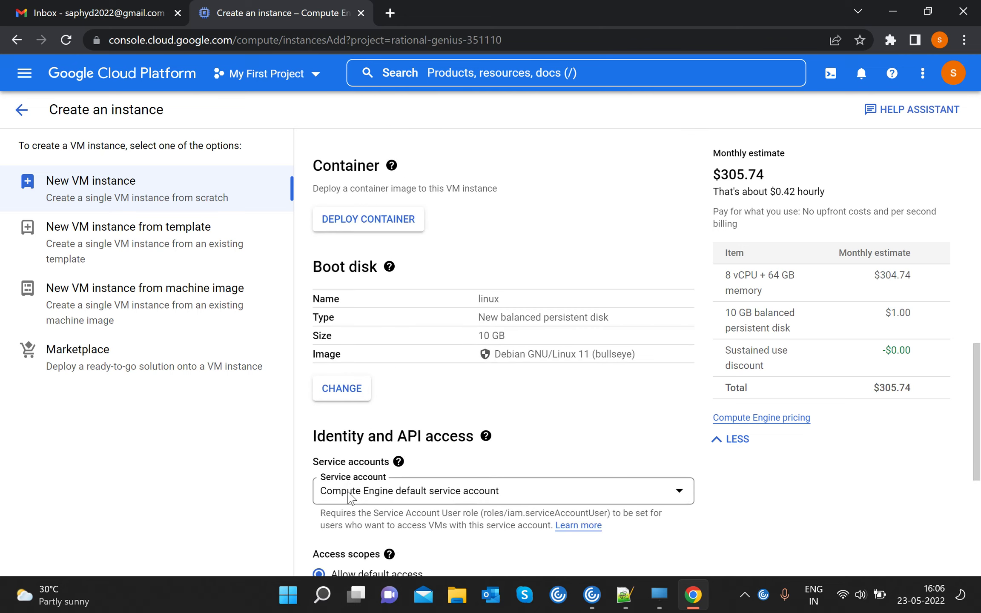
{"action": "left_click", "coordinate": [337, 394]}
{"action": "left_click", "coordinate": [363, 221]}
{"action": "scroll", "coordinate": [363, 271], "scroll_direction": "down", "scroll_amount": 3}
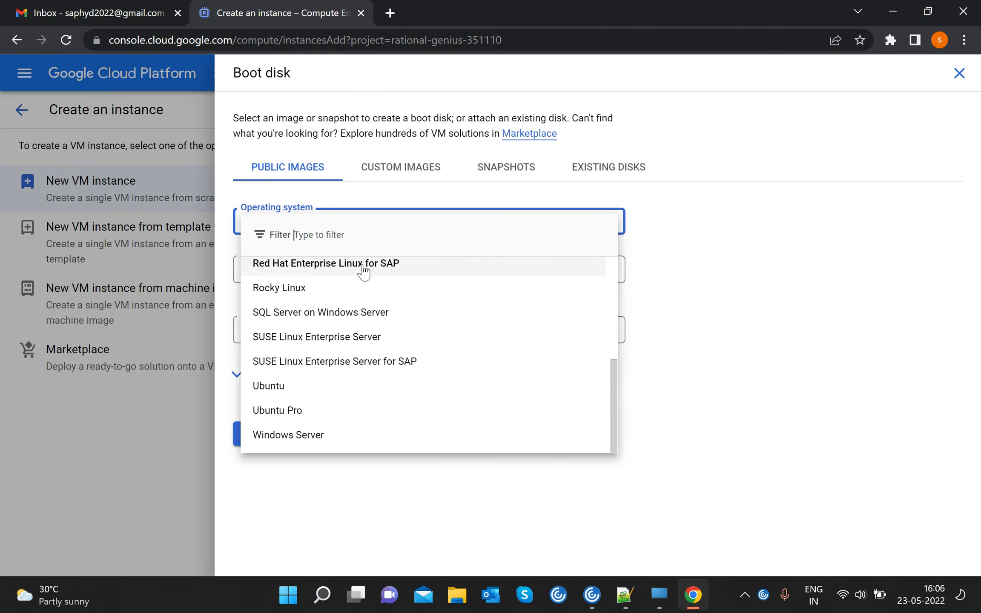
{"action": "left_click", "coordinate": [324, 367]}
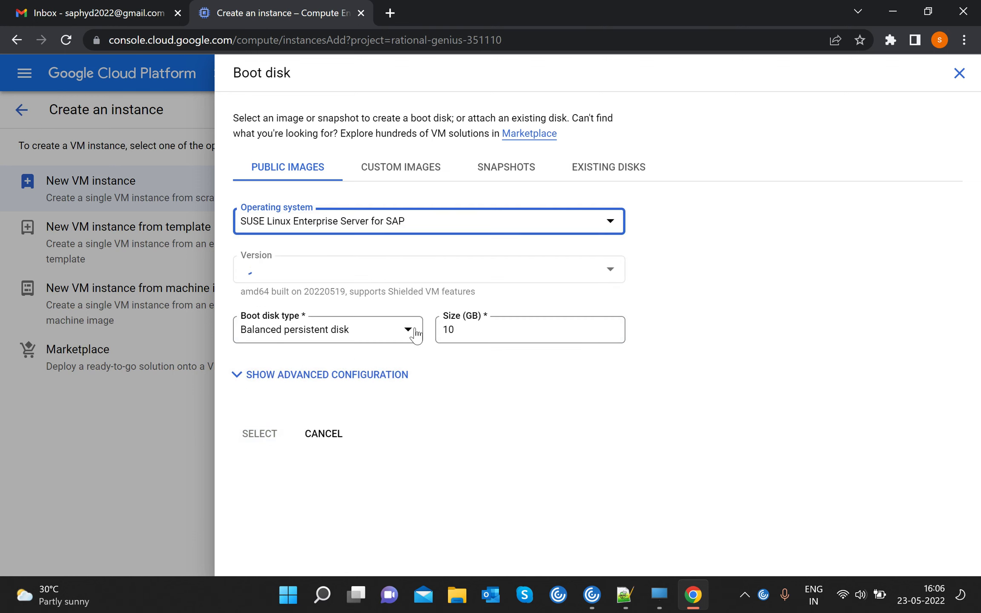
Step: Make the boot disk a 250 GB standard persistent disk and apply the boot disk settings
{"action": "left_click", "coordinate": [458, 331]}
{"action": "key", "text": "BackSpace"}
{"action": "key", "text": "BackSpace"}
{"action": "type", "text": "250"}
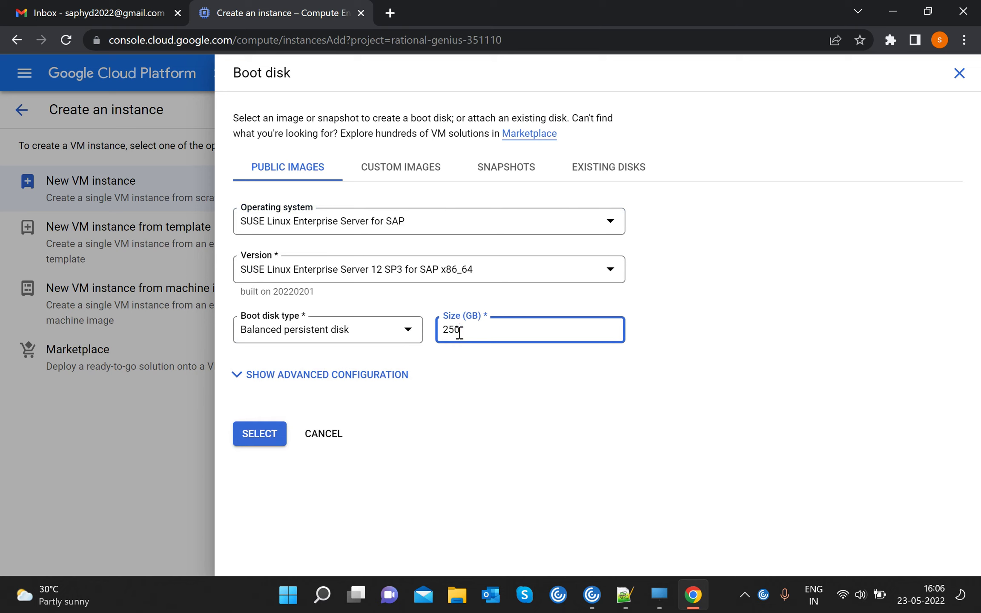
{"action": "left_click", "coordinate": [328, 334]}
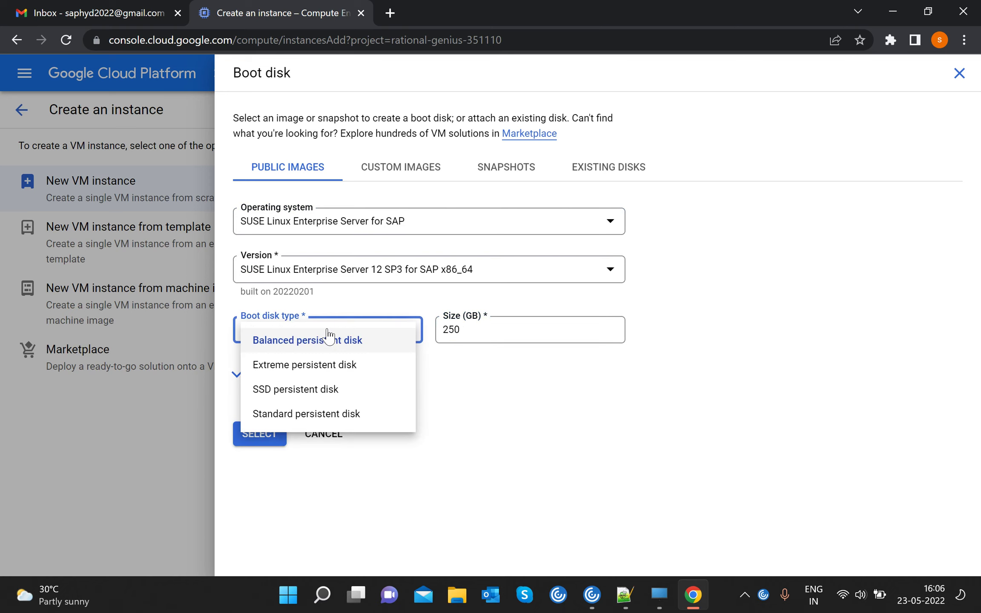
{"action": "left_click", "coordinate": [308, 415]}
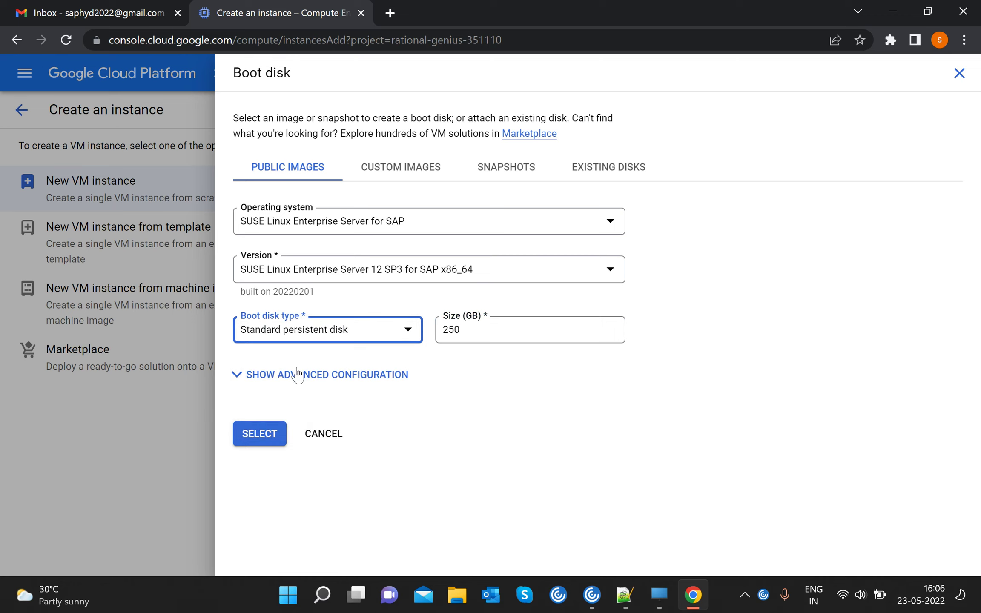
{"action": "left_click", "coordinate": [250, 438]}
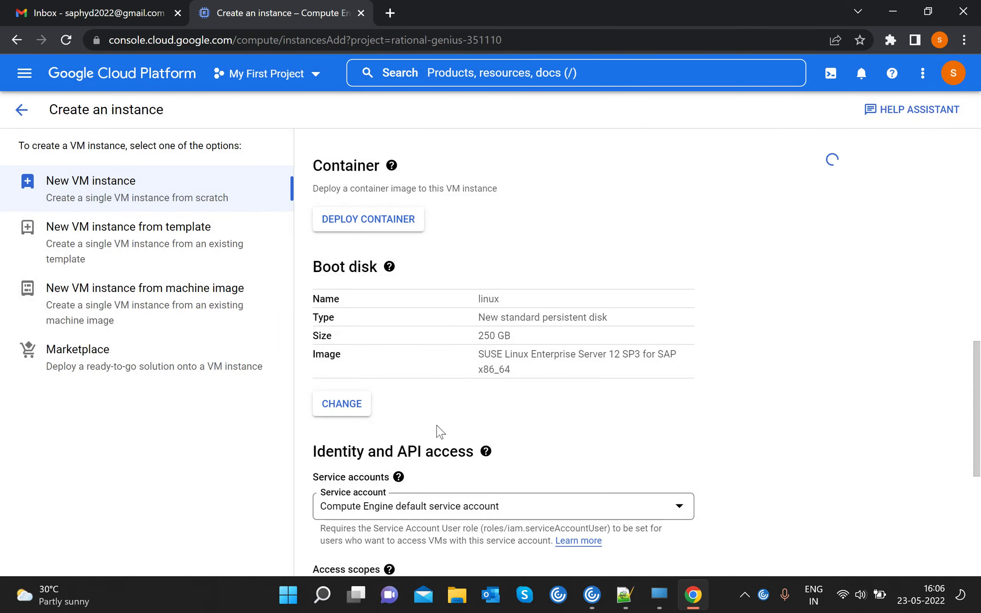
Step: Allow HTTPS and HTTP traffic plus full access to all Cloud APIs, and create the linux instance
{"action": "scroll", "coordinate": [438, 430], "scroll_direction": "down", "scroll_amount": 5}
{"action": "left_click", "coordinate": [319, 424]}
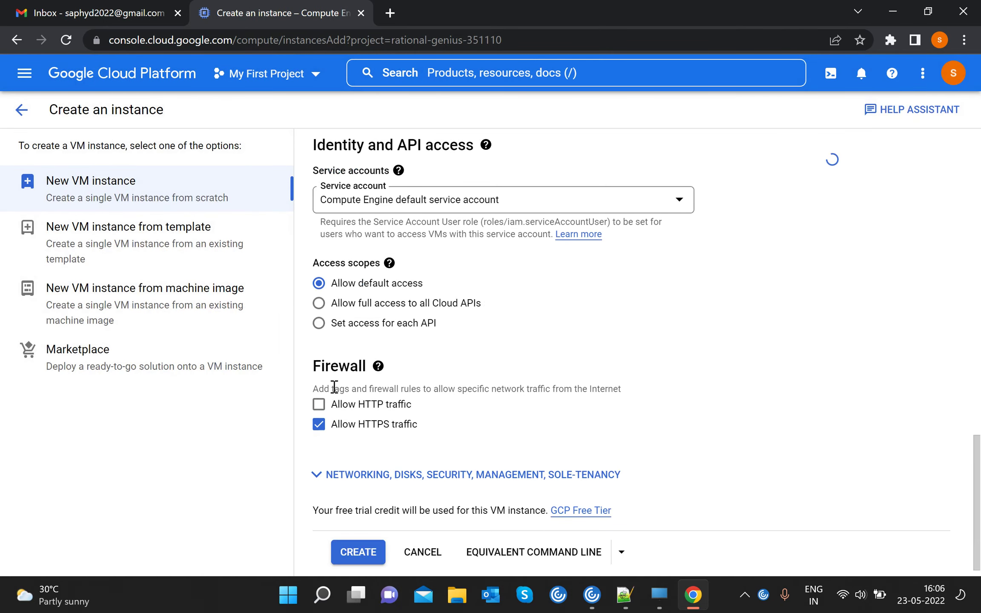
{"action": "left_click", "coordinate": [318, 404]}
{"action": "left_click", "coordinate": [318, 302]}
{"action": "scroll", "coordinate": [657, 503], "scroll_direction": "down", "scroll_amount": 1}
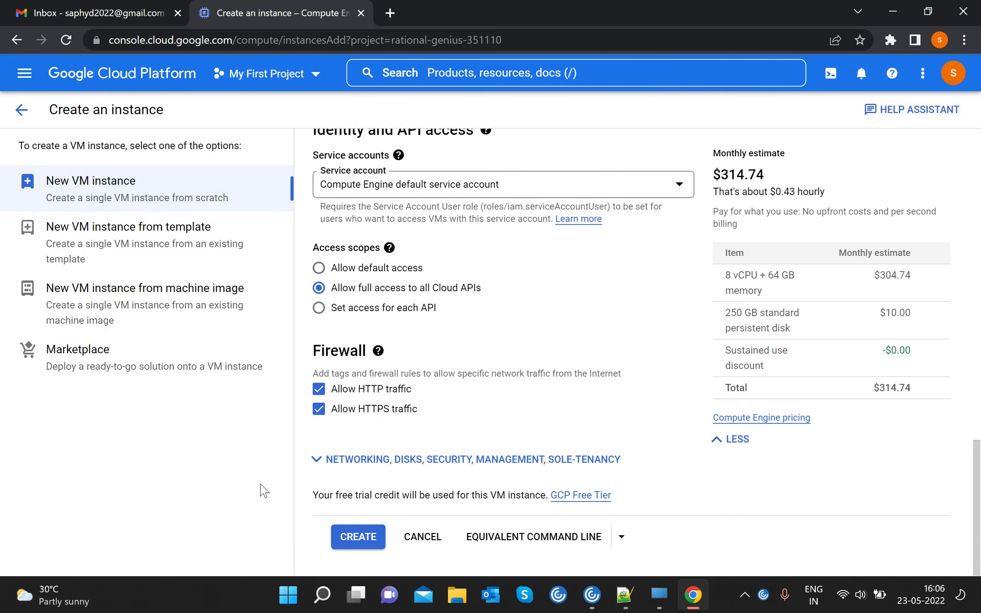
{"action": "left_click", "coordinate": [357, 537]}
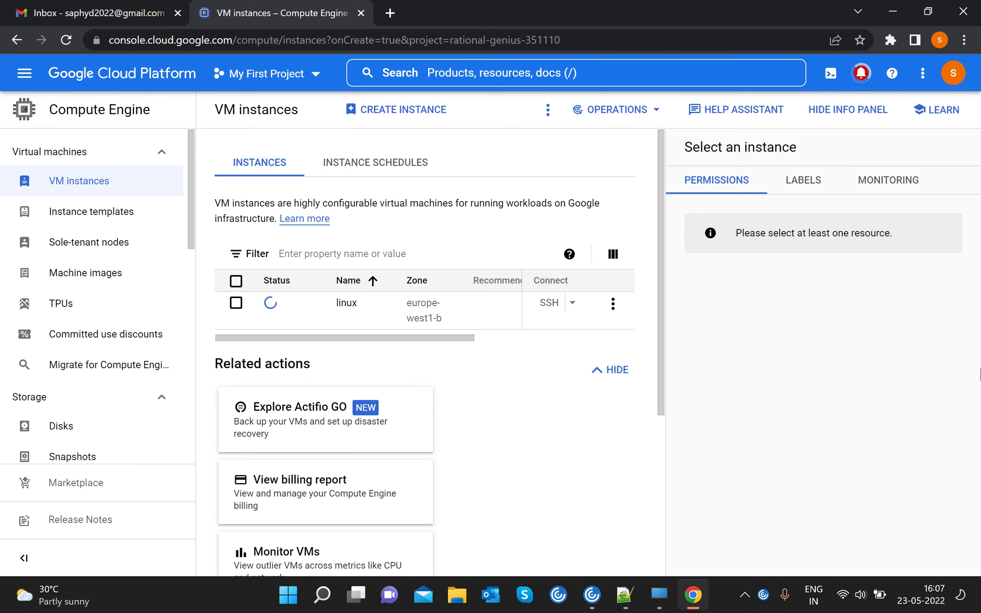
Step: Check the notifications for the creation status of the linux instance
{"action": "left_click", "coordinate": [862, 73]}
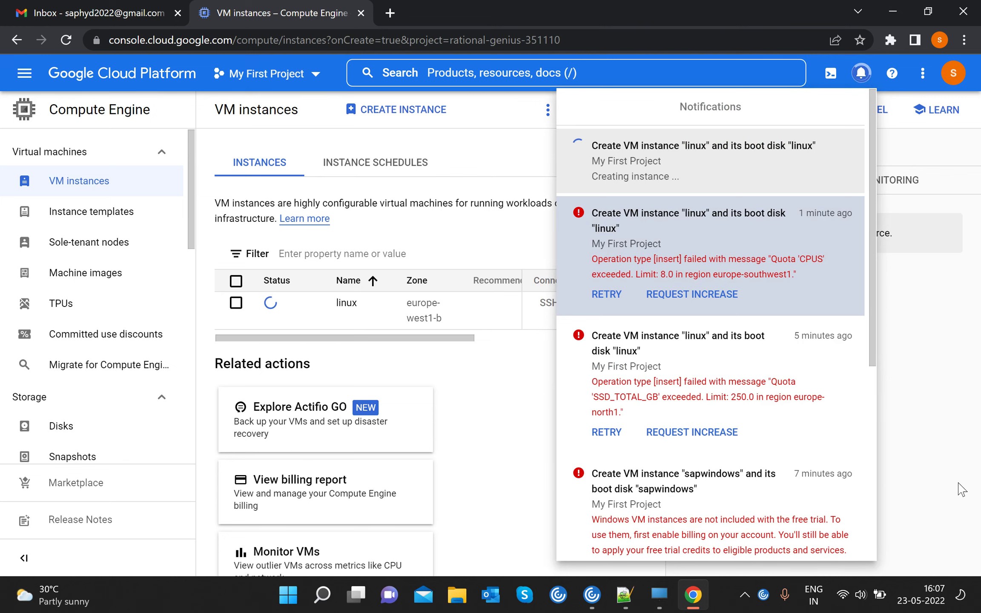
{"action": "left_click", "coordinate": [937, 442]}
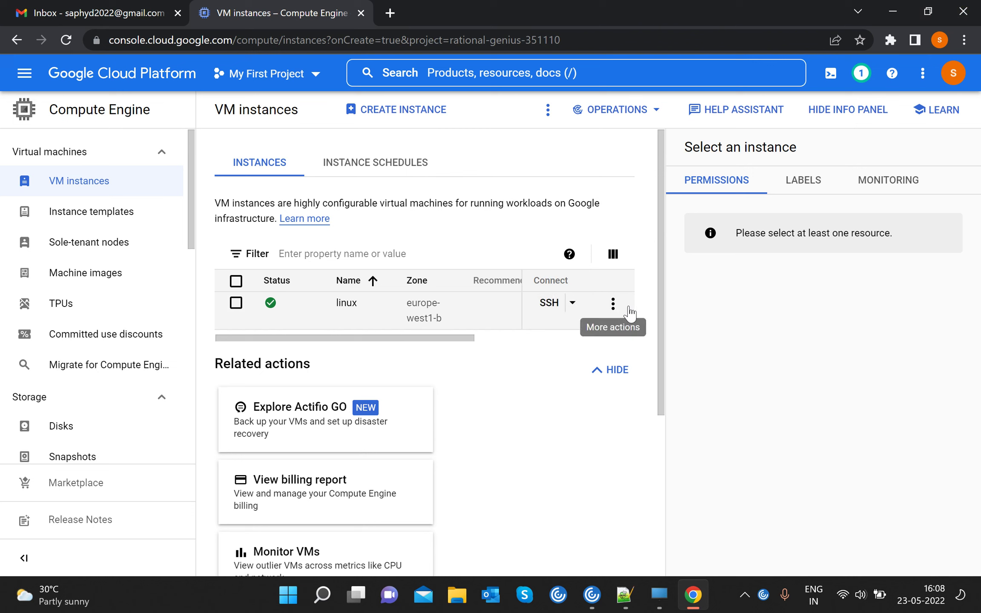
Step: Stop the linux VM instance and confirm the stop
{"action": "left_click", "coordinate": [613, 304]}
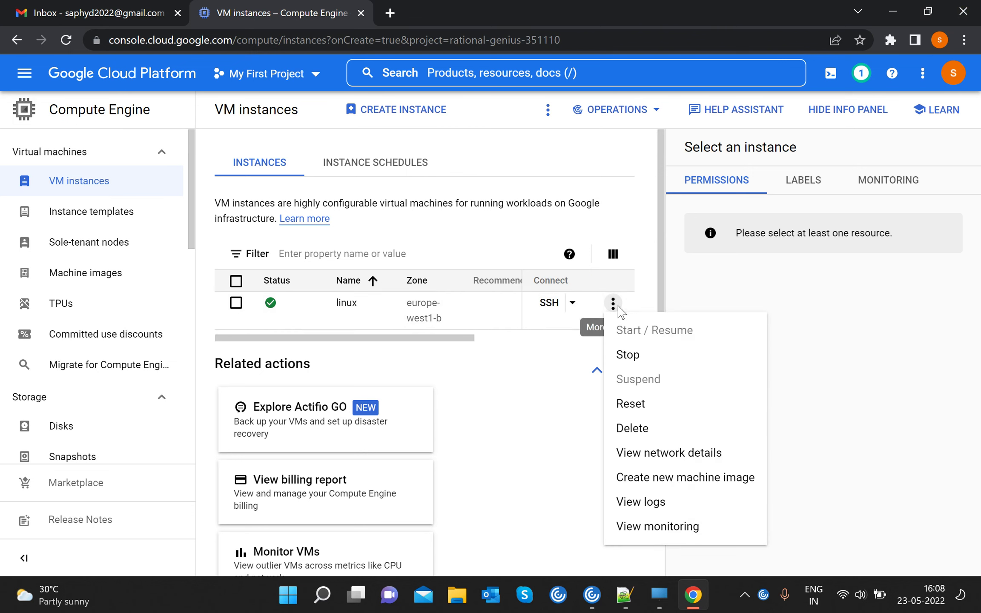
{"action": "left_click", "coordinate": [626, 360]}
{"action": "left_click", "coordinate": [665, 379]}
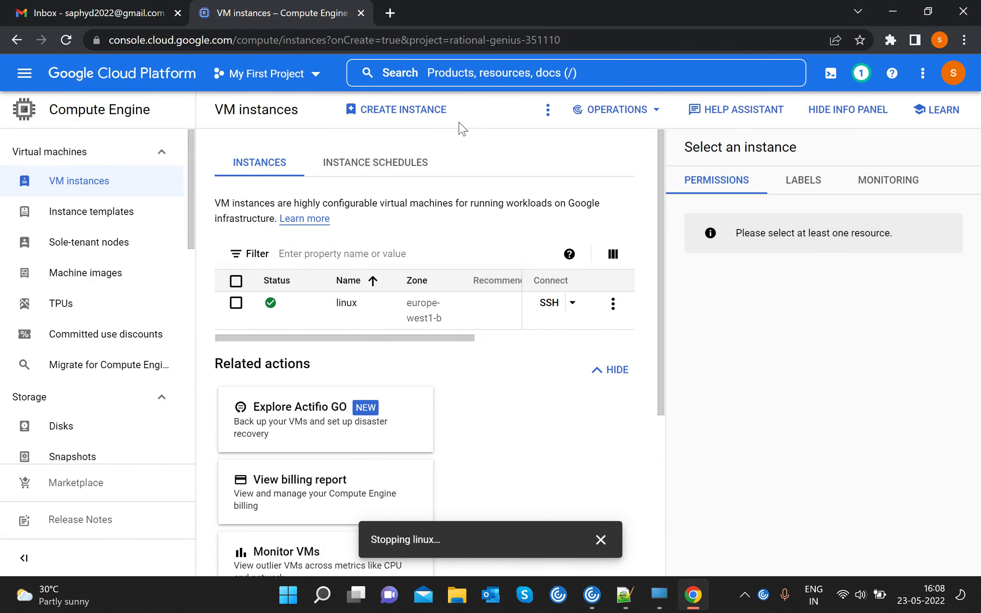
Step: Start creating another VM instance and name it windows
{"action": "left_click", "coordinate": [430, 112]}
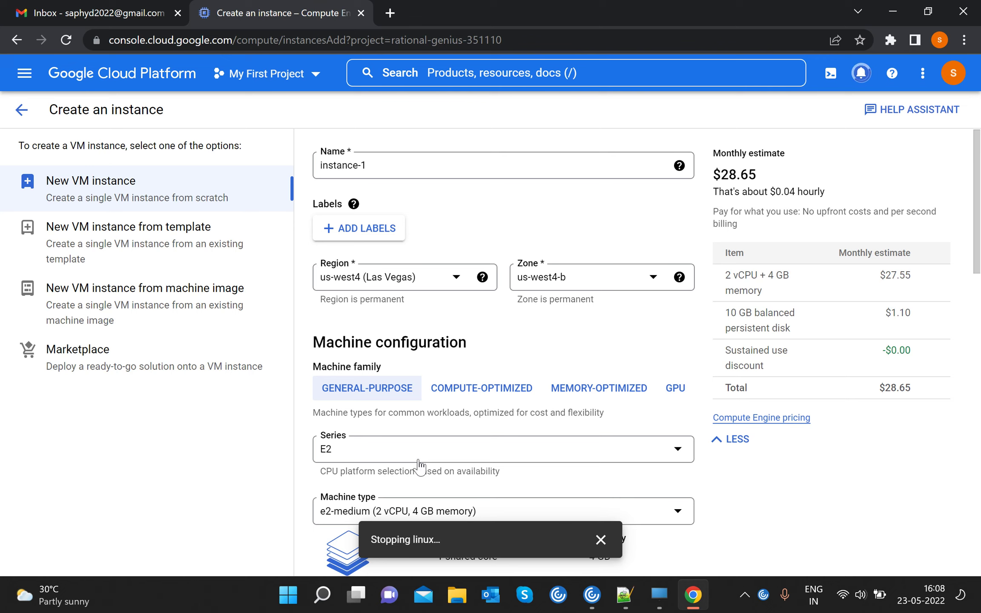
{"action": "left_click", "coordinate": [372, 164]}
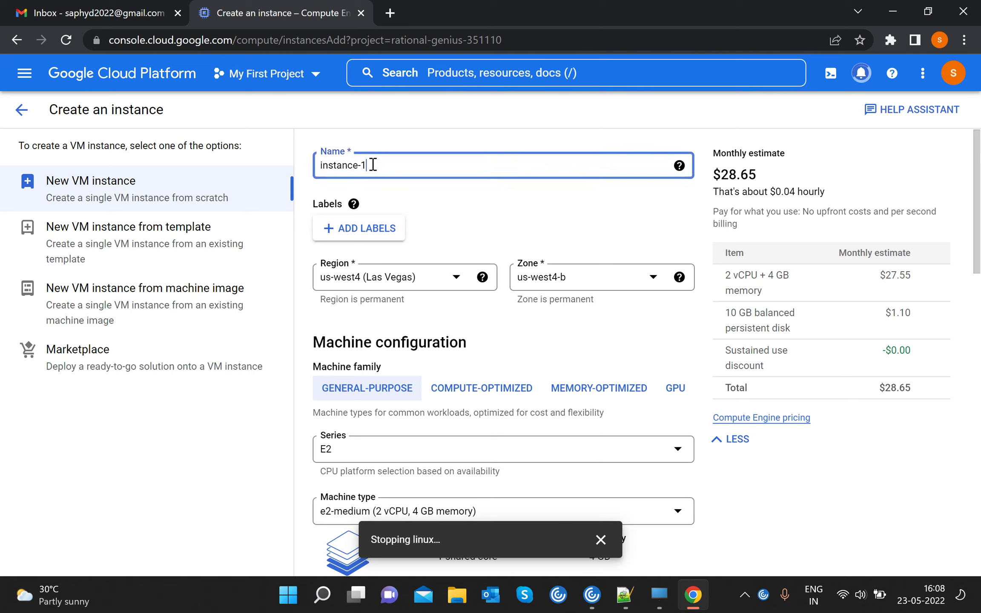
{"action": "key", "text": "BackSpace"}
{"action": "key", "text": "BackSpace"}
{"action": "key", "text": "BackSpace"}
{"action": "key", "text": "BackSpace"}
{"action": "key", "text": "BackSpace"}
{"action": "key", "text": "BackSpace"}
{"action": "key", "text": "BackSpace"}
{"action": "key", "text": "BackSpace"}
{"action": "key", "text": "BackSpace"}
{"action": "key", "text": "BackSpace"}
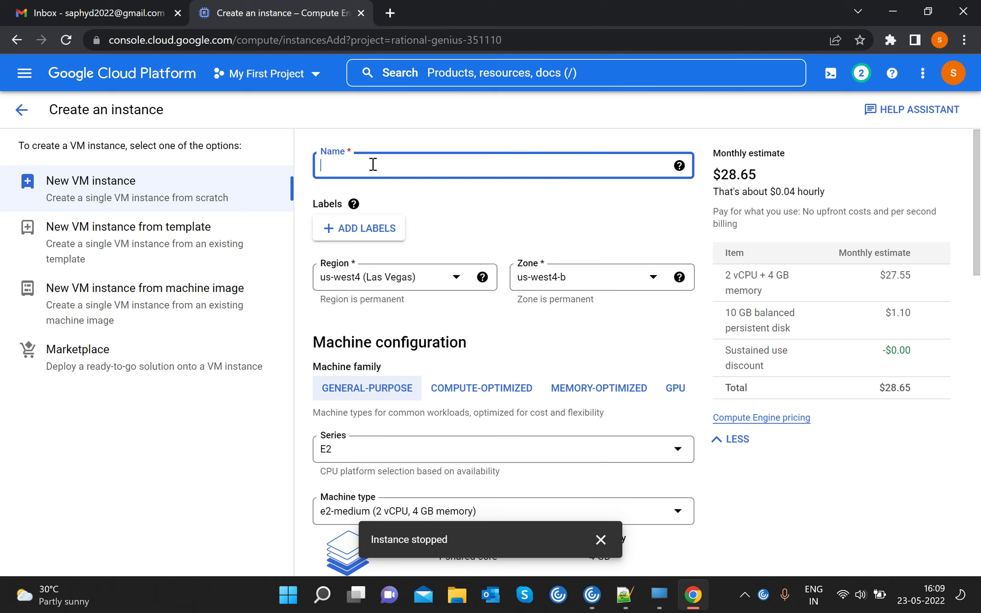
{"action": "type", "text": "windows"}
{"action": "key", "text": "Tab"}
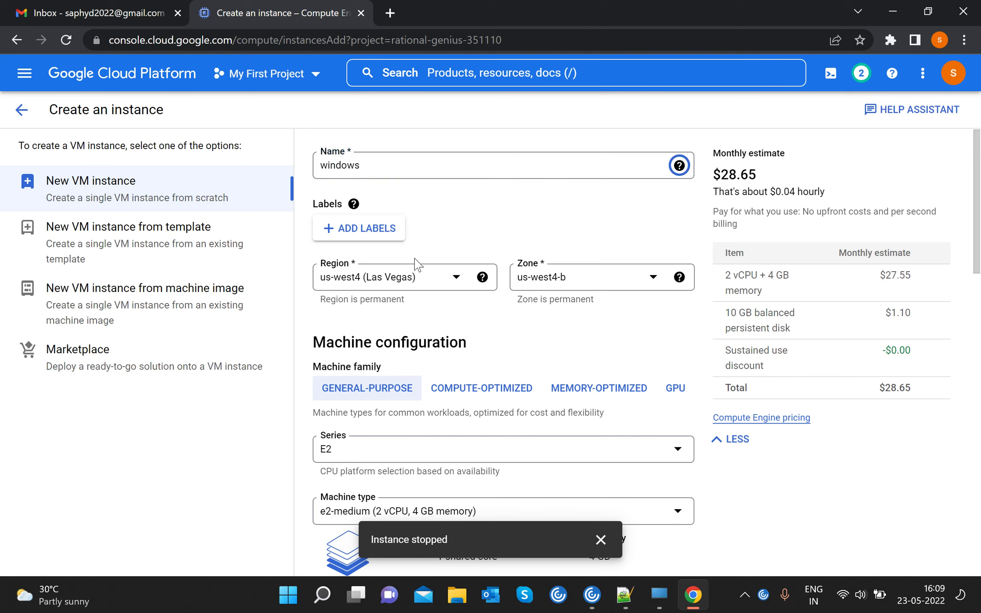
Step: Set the windows instance's region to europe-west1 (Belgium)
{"action": "left_click", "coordinate": [429, 282]}
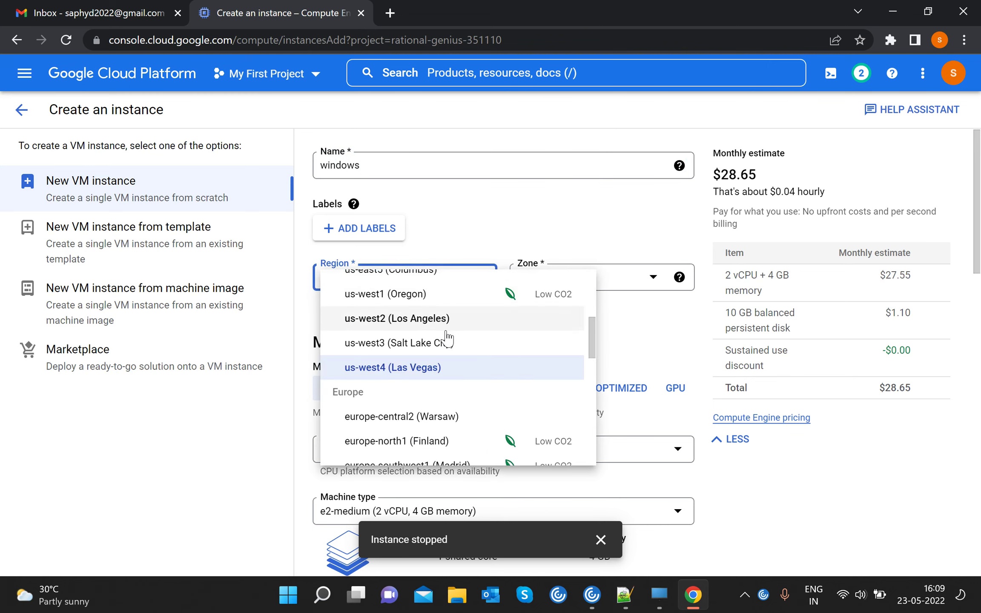
{"action": "scroll", "coordinate": [419, 386], "scroll_direction": "down", "scroll_amount": 3}
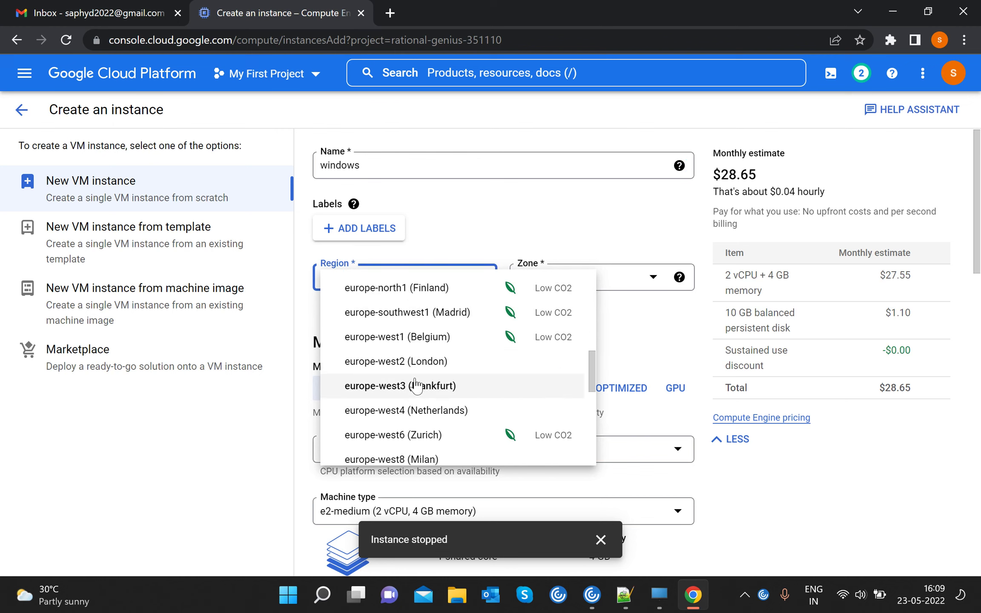
{"action": "left_click", "coordinate": [415, 336]}
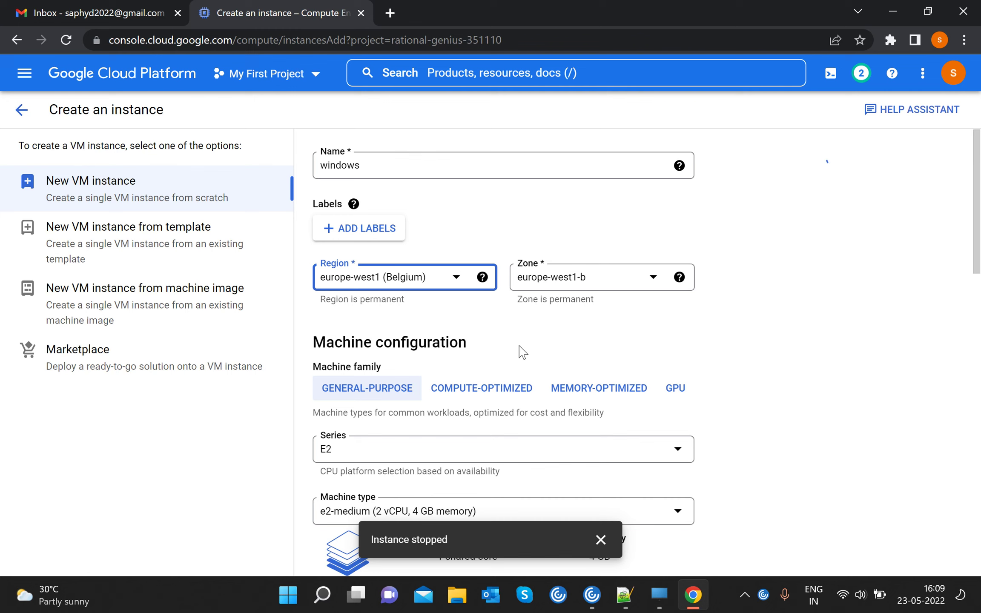
{"action": "left_click", "coordinate": [494, 354]}
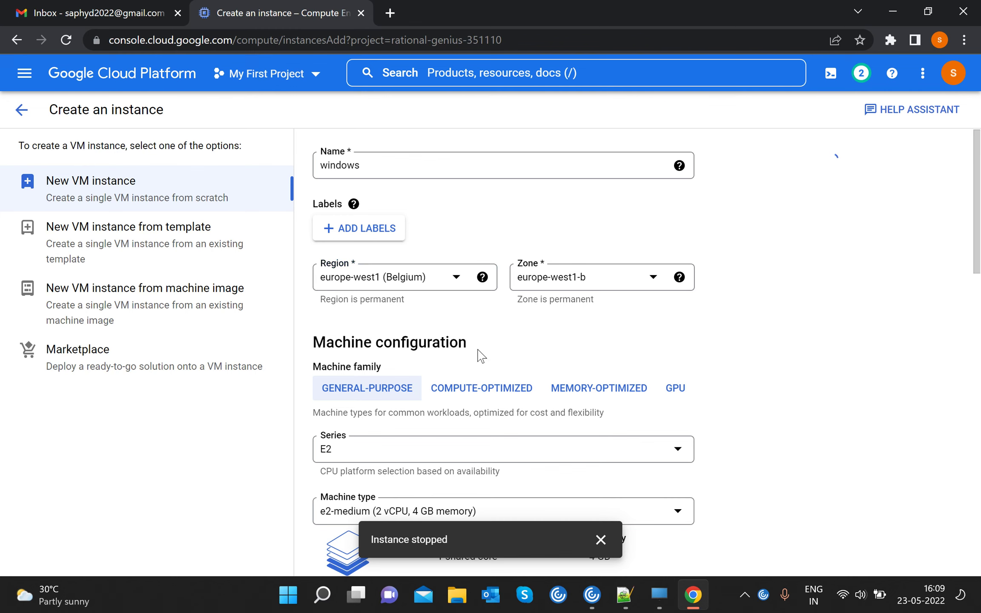
Step: Switch the windows instance's machine type to Custom and set its cores to 8 vCPU
{"action": "scroll", "coordinate": [480, 341], "scroll_direction": "down", "scroll_amount": 3}
{"action": "scroll", "coordinate": [480, 340], "scroll_direction": "down", "scroll_amount": 3}
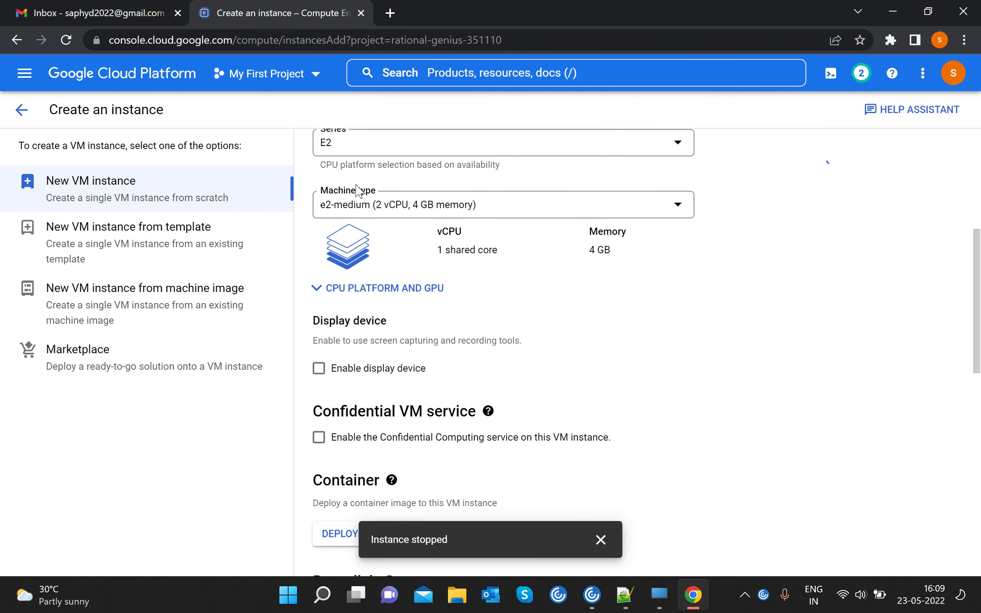
{"action": "left_click", "coordinate": [374, 213]}
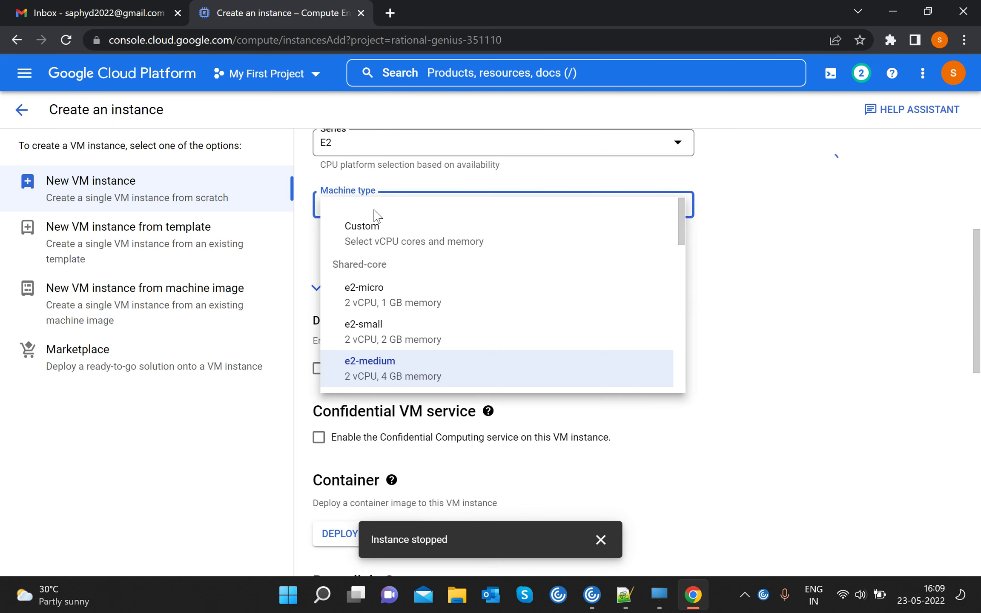
{"action": "left_click", "coordinate": [377, 253]}
{"action": "left_click", "coordinate": [635, 276]}
{"action": "key", "text": "BackSpace"}
{"action": "type", "text": "8"}
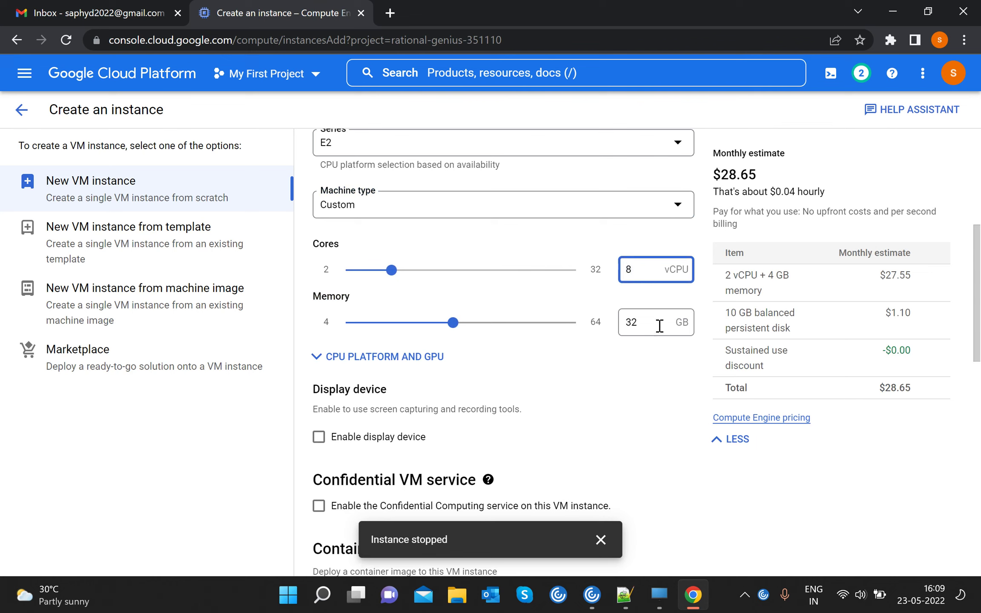
Step: Set the windows instance's memory to 64 GB and enable its display device
{"action": "left_click", "coordinate": [658, 325]}
{"action": "key", "text": "BackSpace"}
{"action": "key", "text": "BackSpace"}
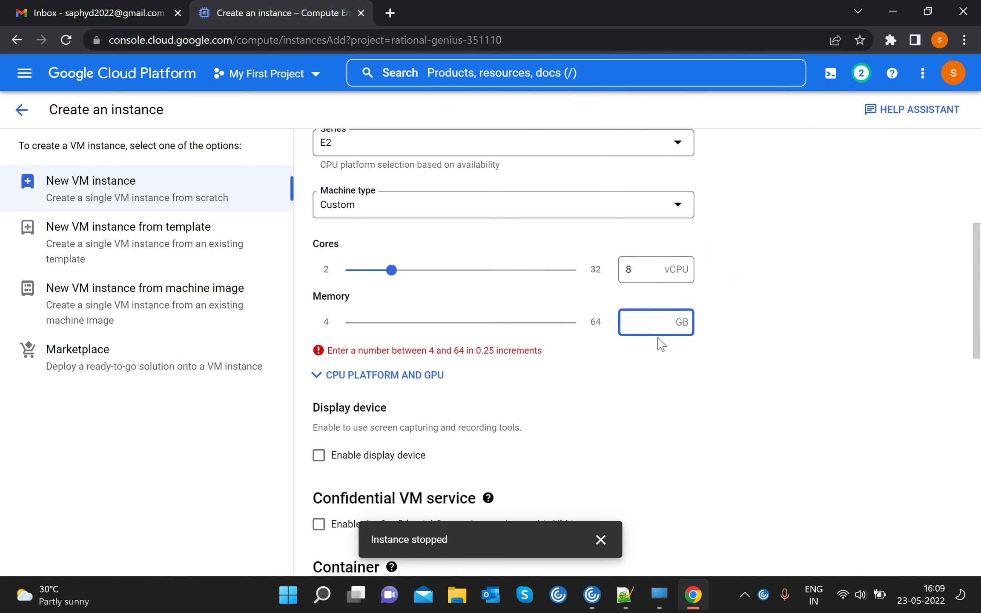
{"action": "type", "text": "64"}
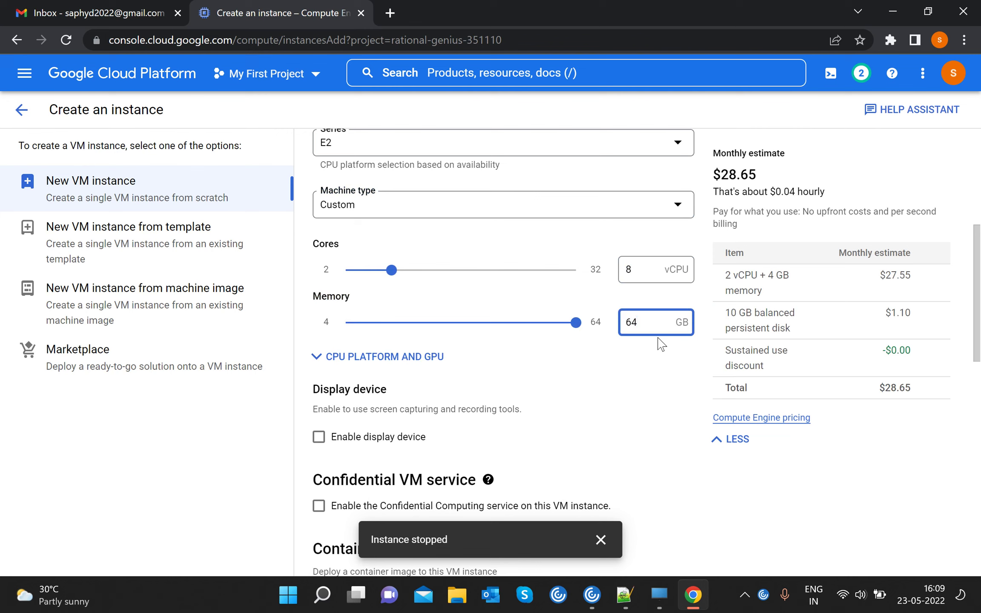
{"action": "left_click", "coordinate": [343, 441]}
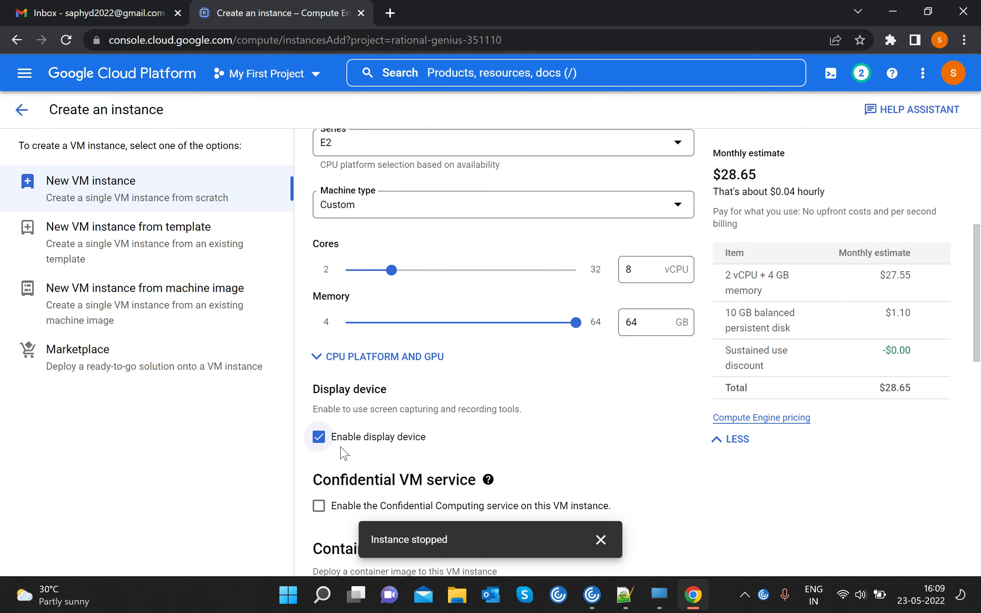
Step: Change the windows instance's boot disk to use the Windows Server operating system
{"action": "scroll", "coordinate": [335, 394], "scroll_direction": "down", "scroll_amount": 3}
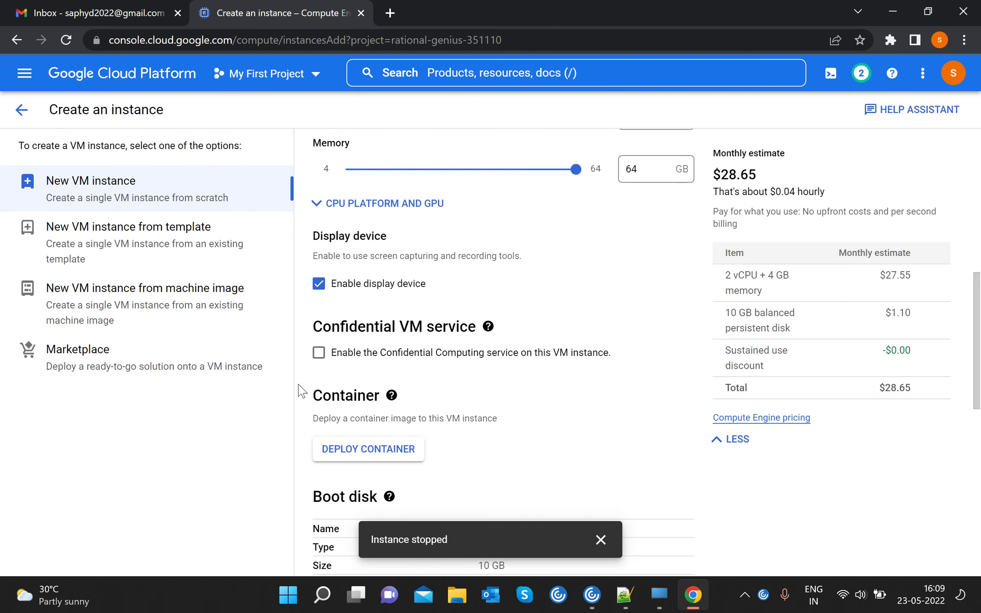
{"action": "scroll", "coordinate": [369, 421], "scroll_direction": "down", "scroll_amount": 3}
{"action": "left_click", "coordinate": [342, 471]}
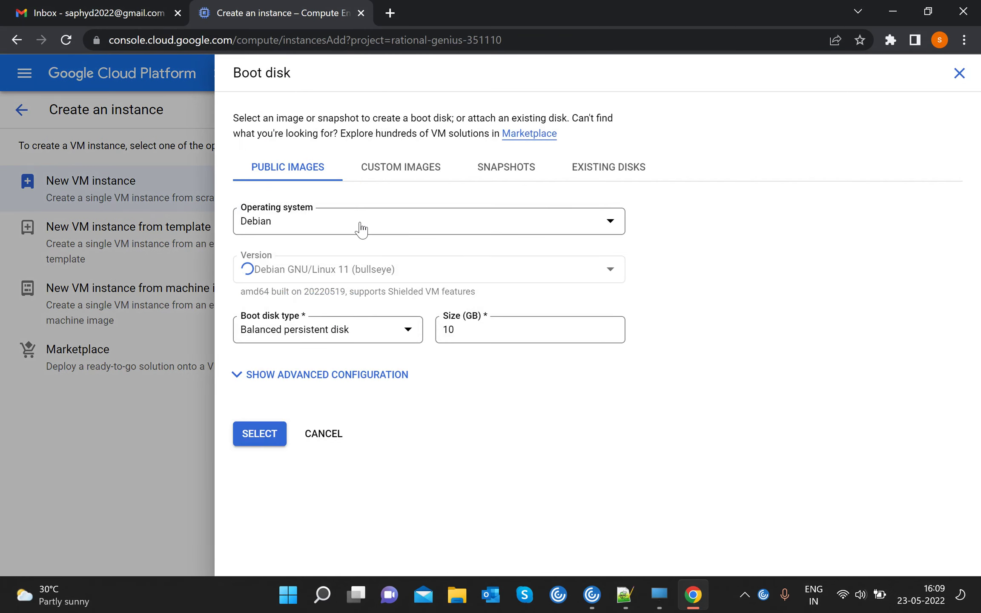
{"action": "left_click", "coordinate": [361, 228]}
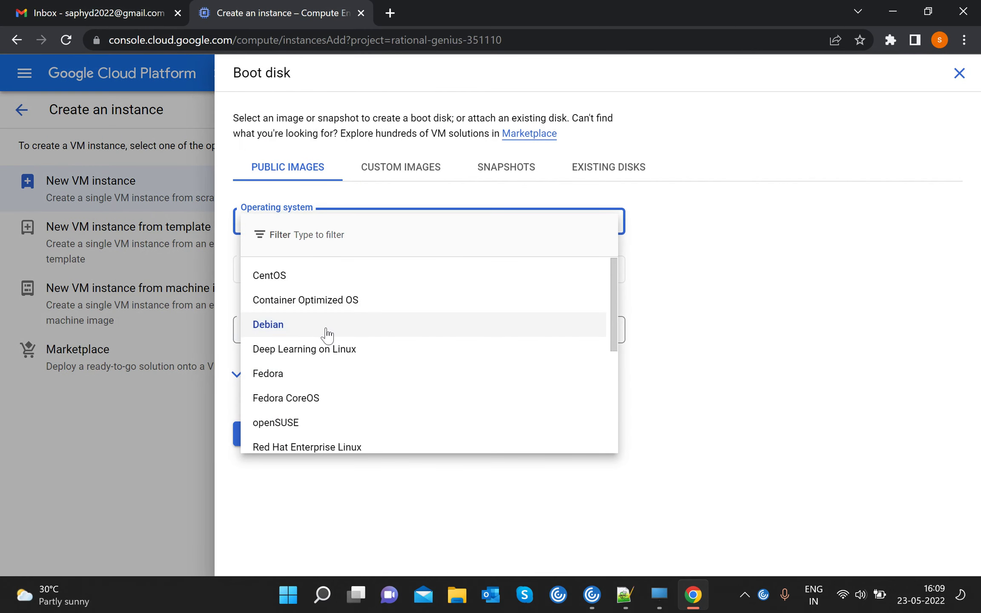
{"action": "scroll", "coordinate": [323, 334], "scroll_direction": "down", "scroll_amount": 5}
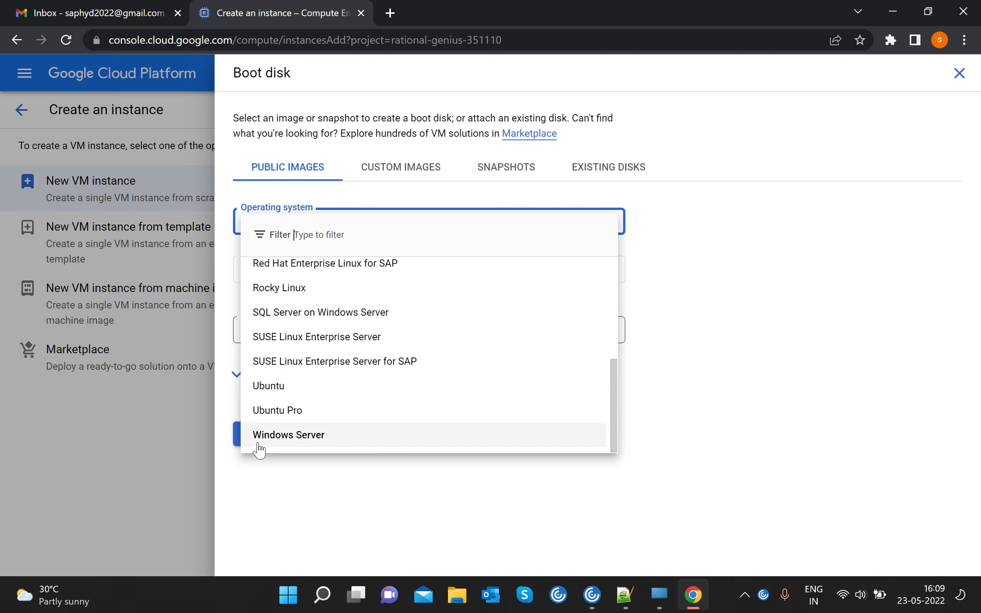
{"action": "left_click", "coordinate": [259, 443]}
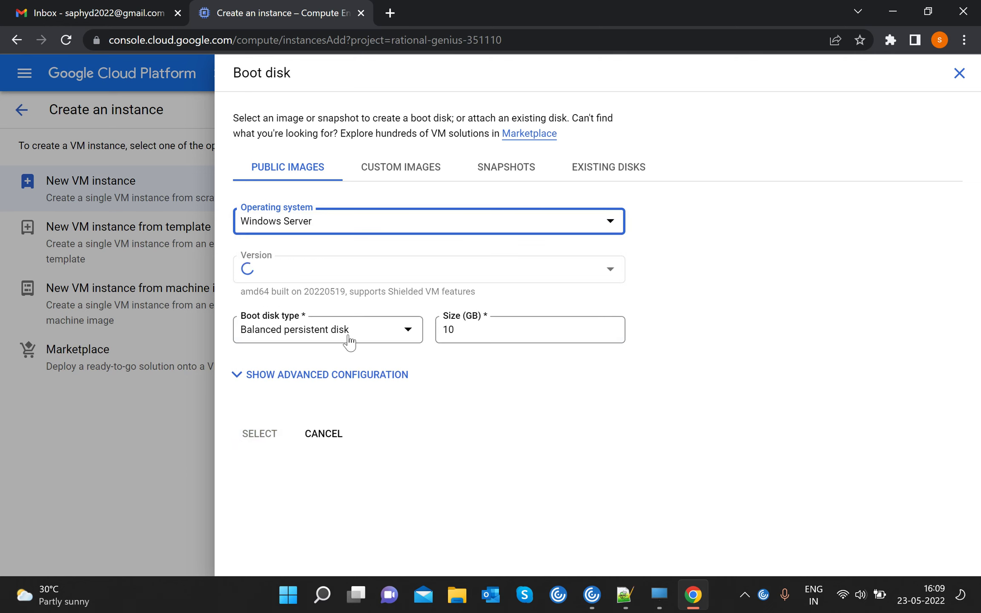
Step: Set the boot disk type to Standard persistent disk and its size to 250 GB
{"action": "left_click", "coordinate": [385, 338]}
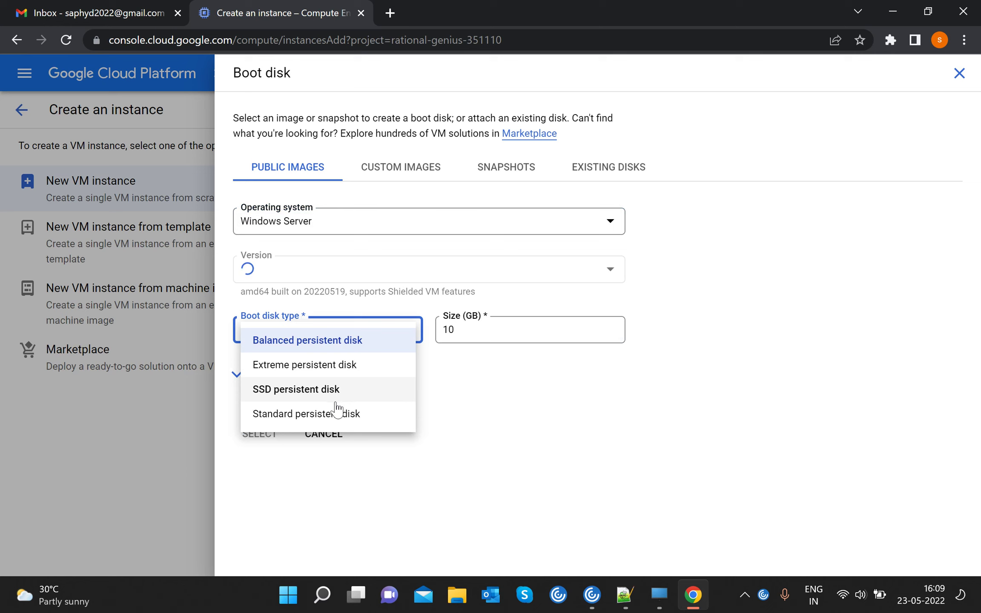
{"action": "left_click", "coordinate": [352, 413]}
{"action": "left_click", "coordinate": [462, 331]}
{"action": "type", "text": "250"}
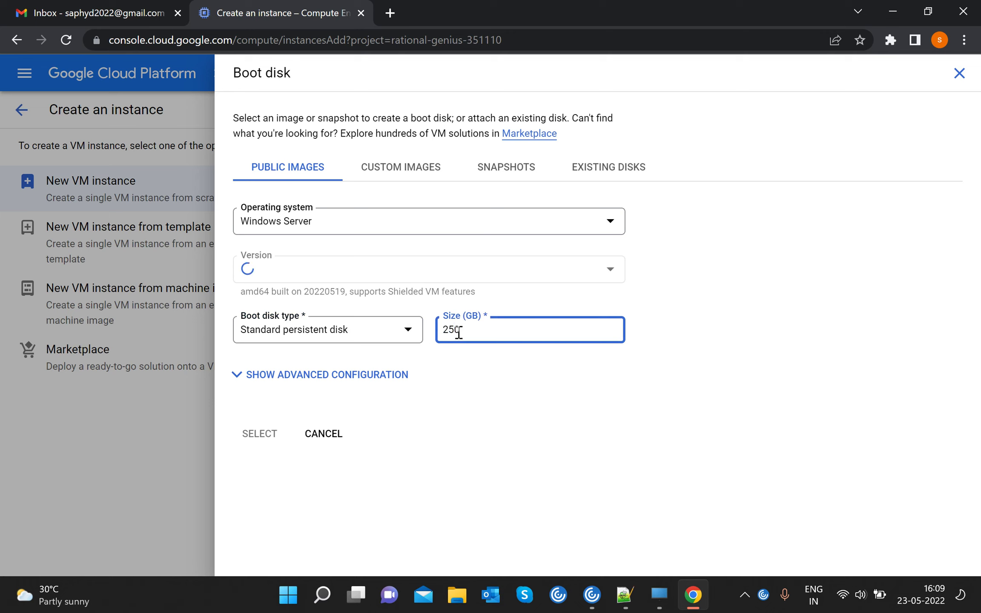
{"action": "left_click", "coordinate": [446, 252]}
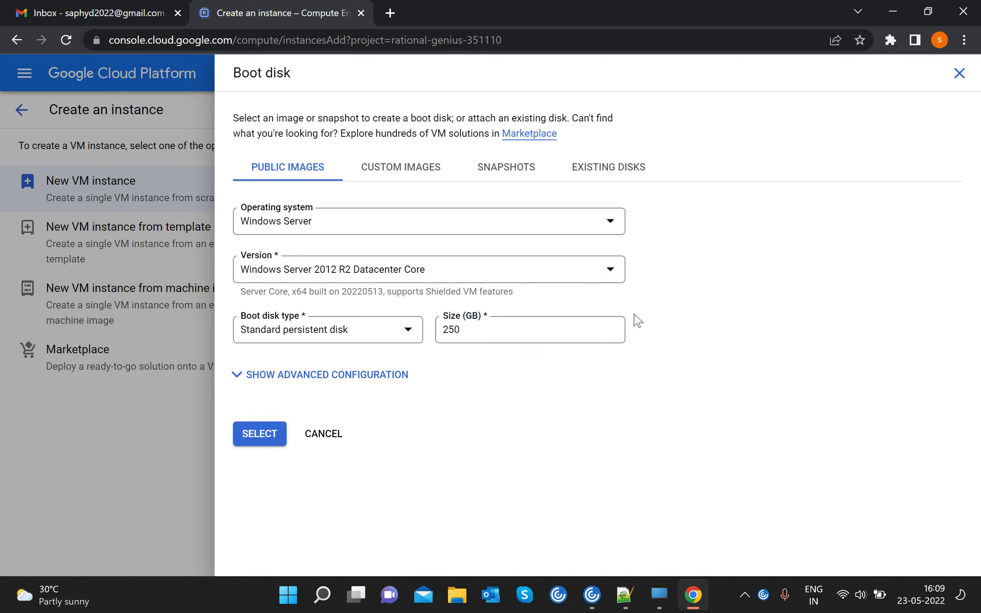
Step: Choose Windows Server 2012 R2 Datacenter Core as the boot disk version and apply the boot disk configuration
{"action": "left_click", "coordinate": [451, 273]}
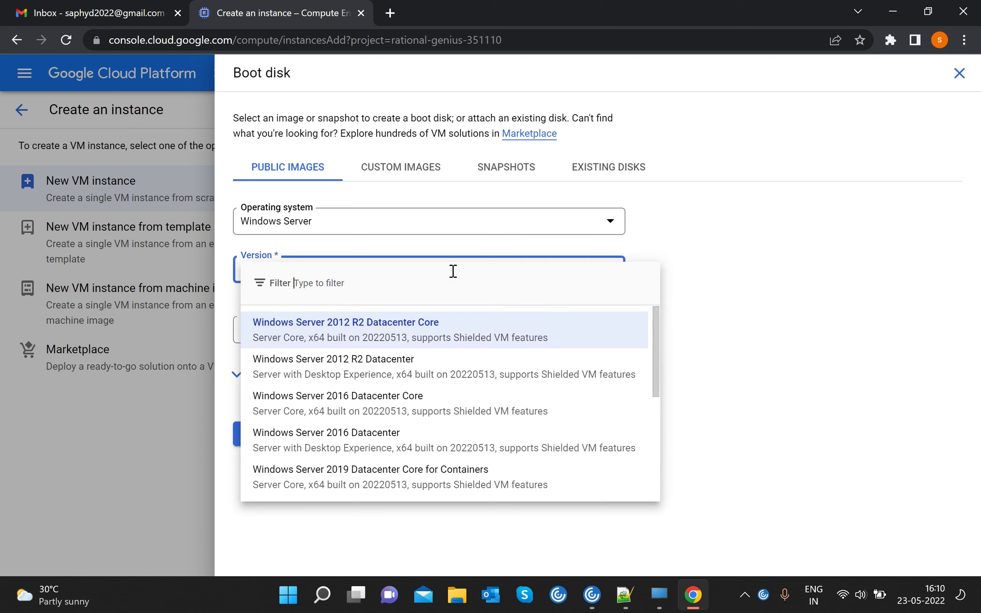
{"action": "left_click", "coordinate": [352, 337]}
{"action": "left_click", "coordinate": [259, 434]}
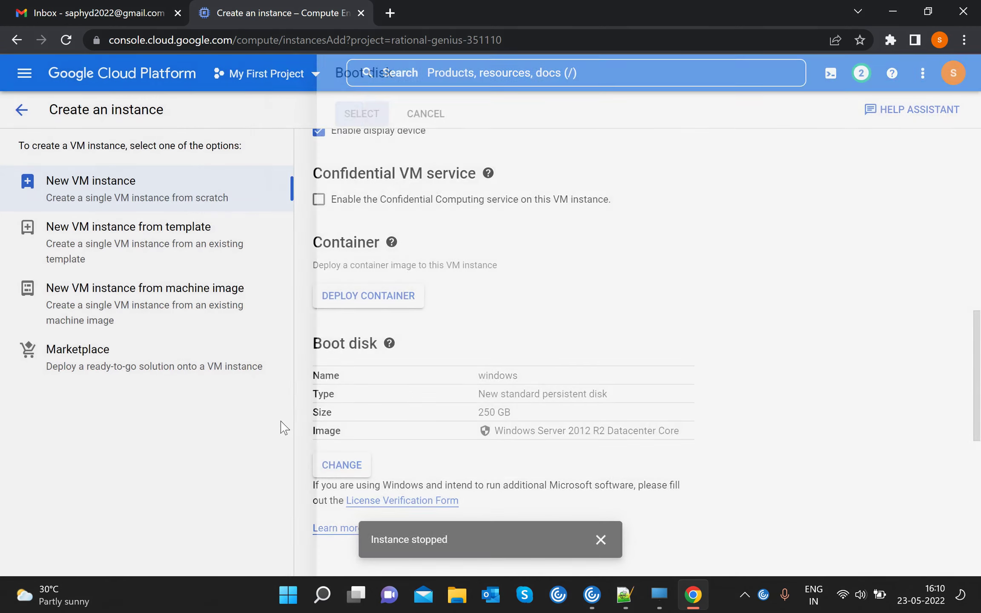
Step: Allow full access to all Cloud APIs for the windows instance and permit HTTP and HTTPS traffic through the firewall
{"action": "scroll", "coordinate": [545, 366], "scroll_direction": "down", "scroll_amount": 5}
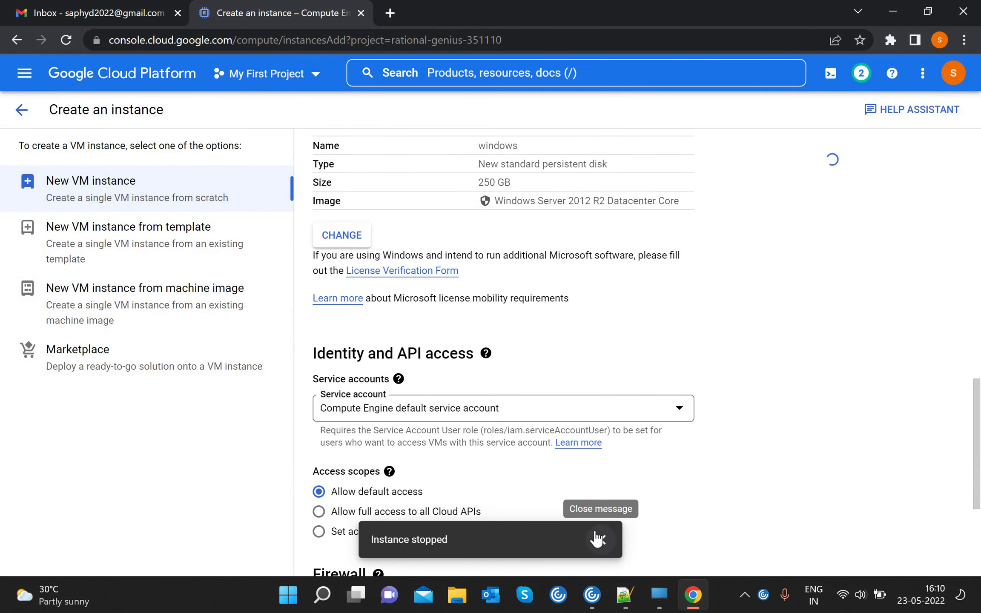
{"action": "left_click", "coordinate": [598, 539]}
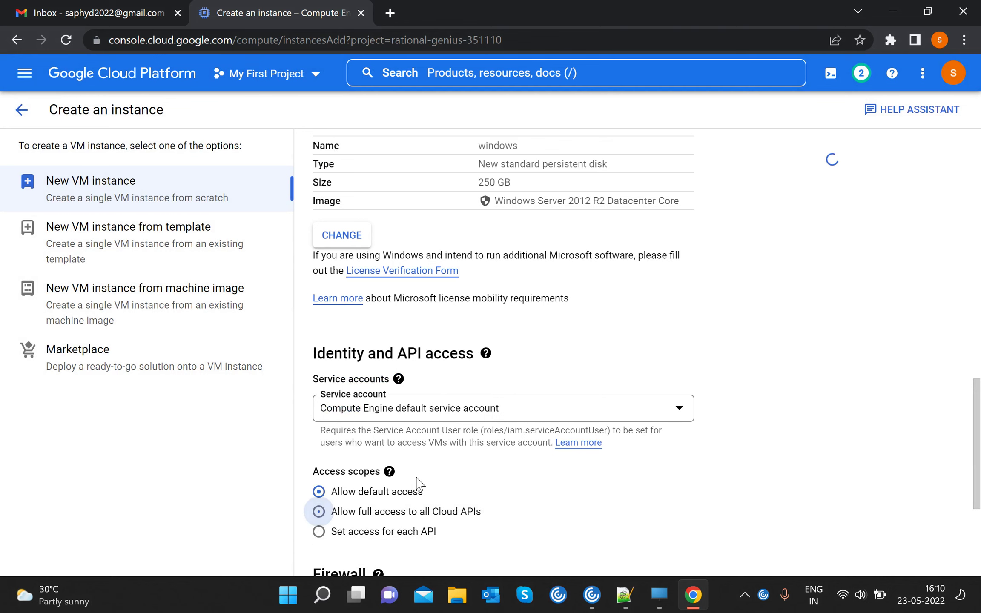
{"action": "left_click", "coordinate": [320, 511]}
{"action": "scroll", "coordinate": [383, 489], "scroll_direction": "down", "scroll_amount": 5}
{"action": "left_click", "coordinate": [319, 388]}
{"action": "left_click", "coordinate": [318, 408]}
Step: Review the windows instance's configuration, try to create it, and check the creation notification
{"action": "scroll", "coordinate": [729, 238], "scroll_direction": "up", "scroll_amount": 8}
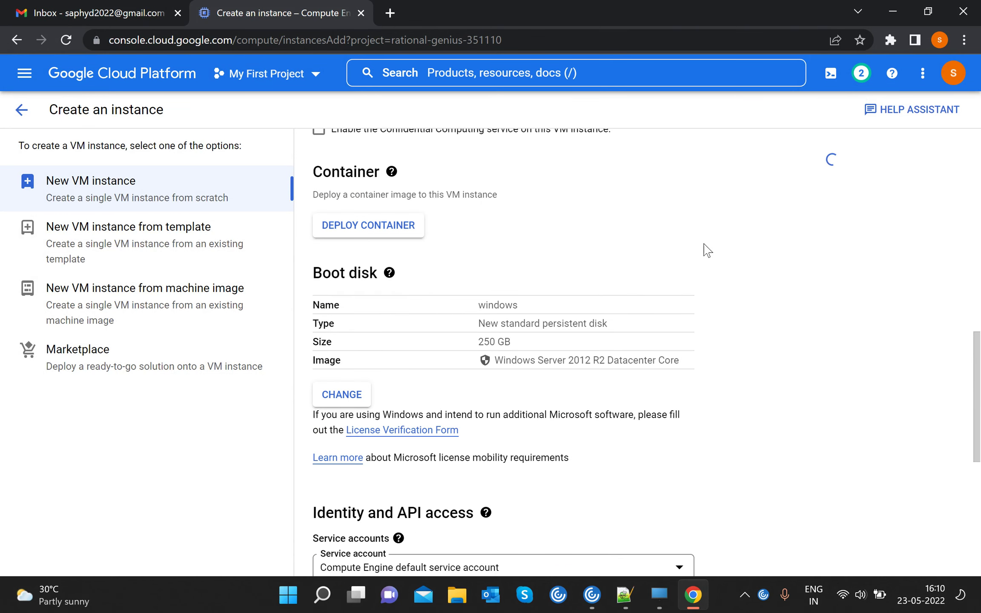
{"action": "scroll", "coordinate": [707, 250], "scroll_direction": "up", "scroll_amount": 9}
{"action": "scroll", "coordinate": [707, 250], "scroll_direction": "up", "scroll_amount": 7}
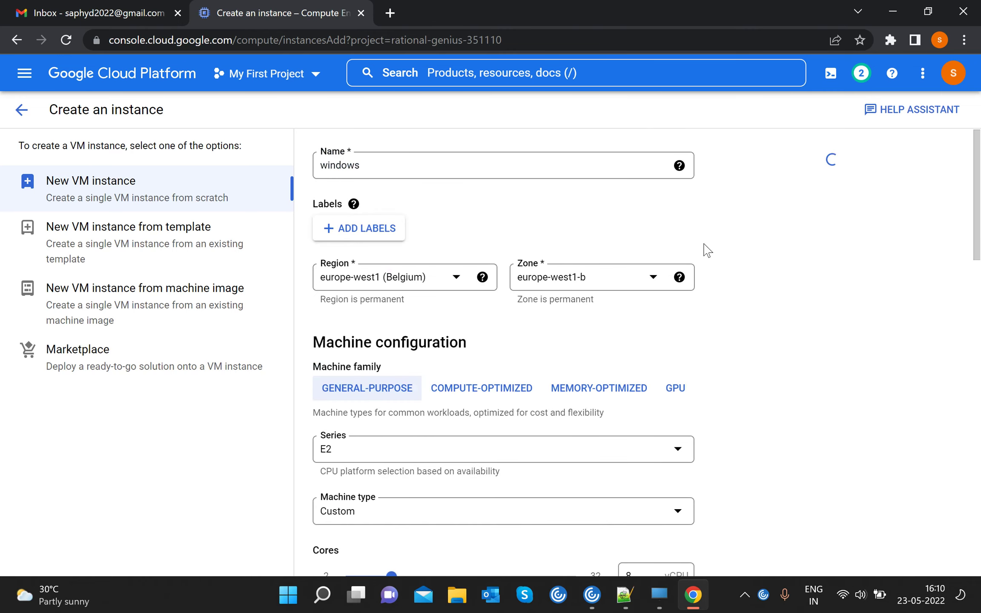
{"action": "scroll", "coordinate": [387, 381], "scroll_direction": "down", "scroll_amount": 18}
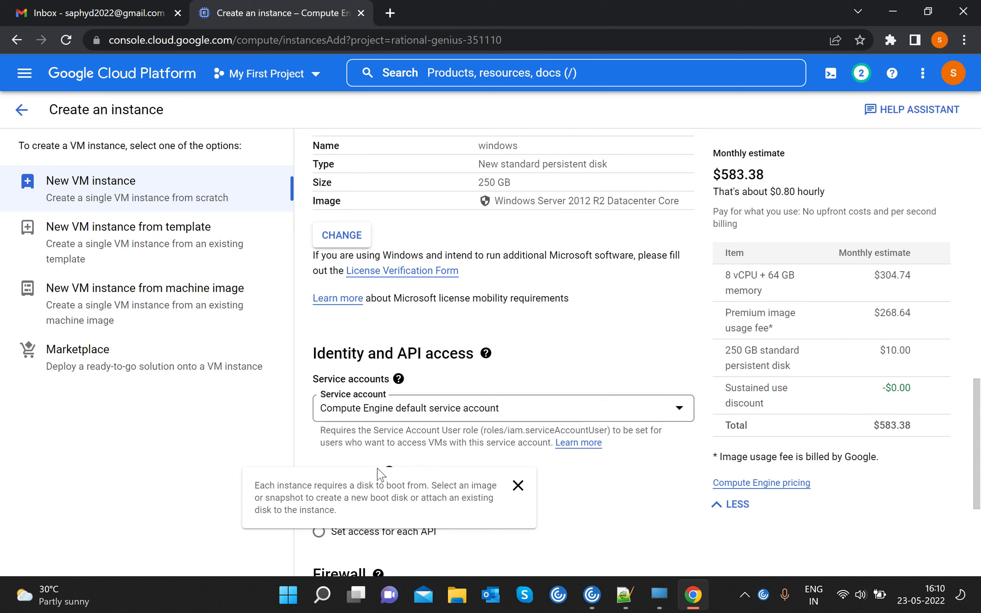
{"action": "scroll", "coordinate": [635, 438], "scroll_direction": "down", "scroll_amount": 4}
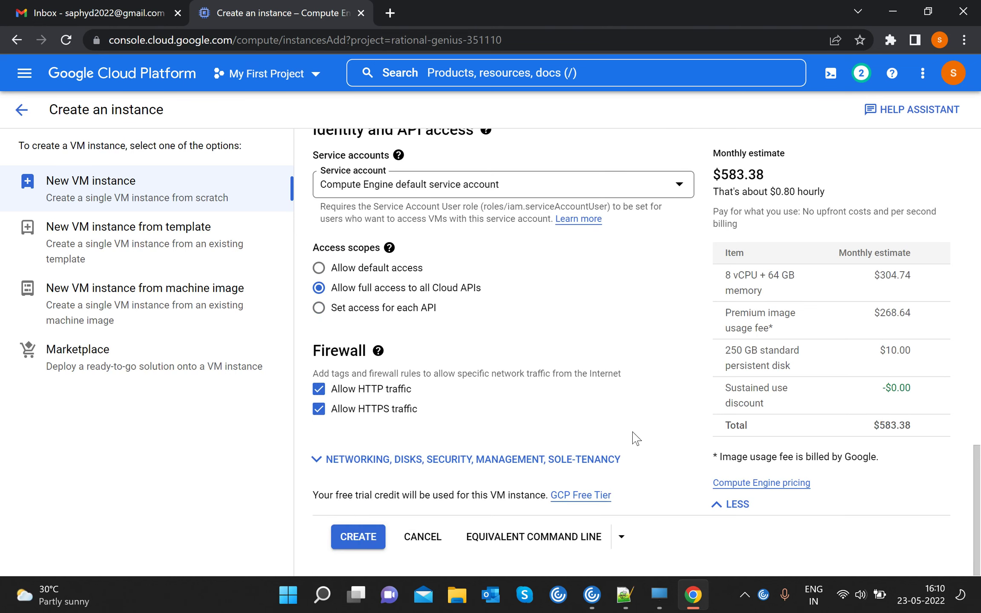
{"action": "left_click", "coordinate": [358, 537]}
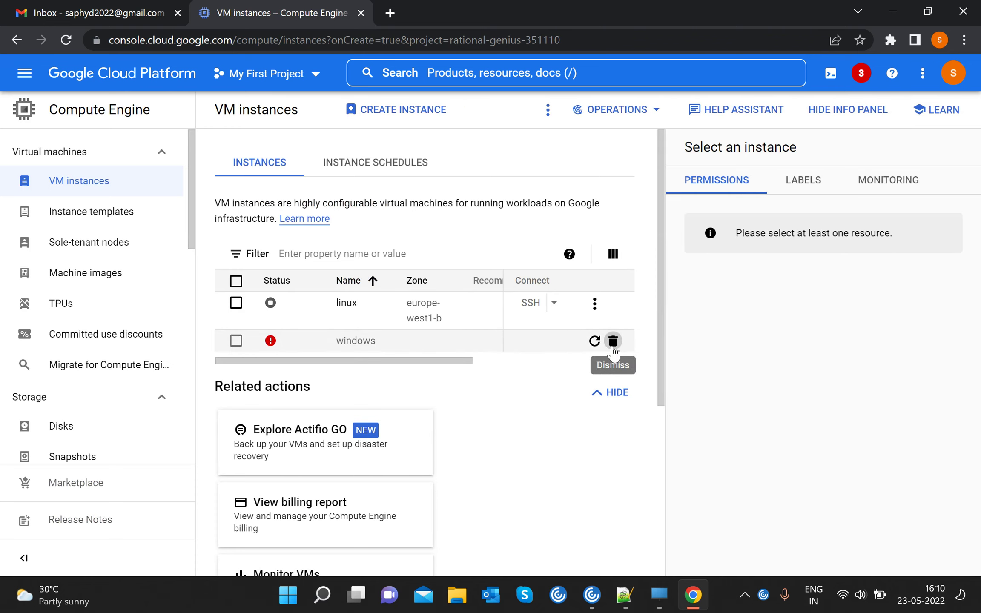
{"action": "left_click", "coordinate": [860, 73]}
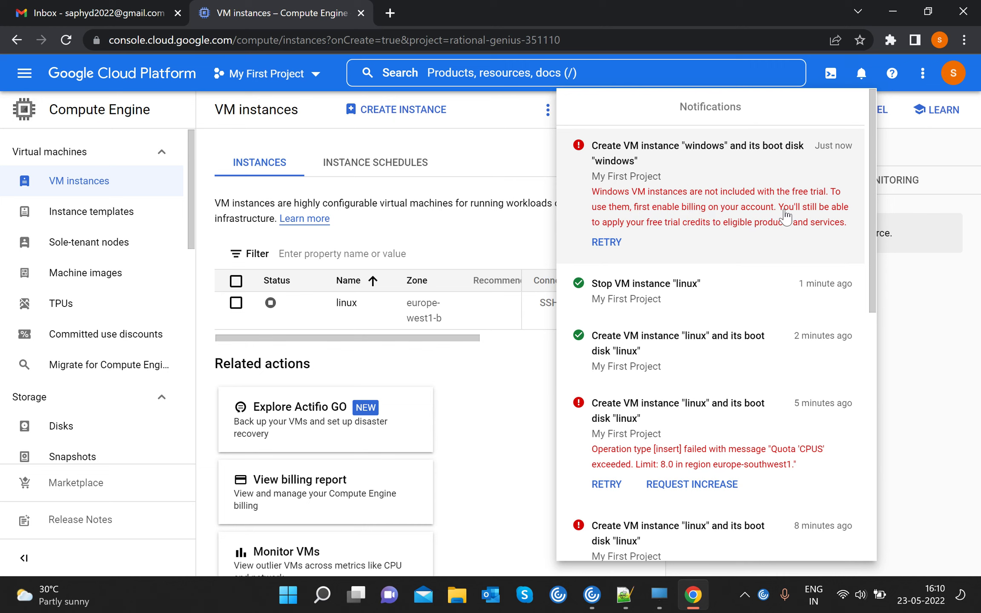
{"action": "left_click", "coordinate": [480, 434]}
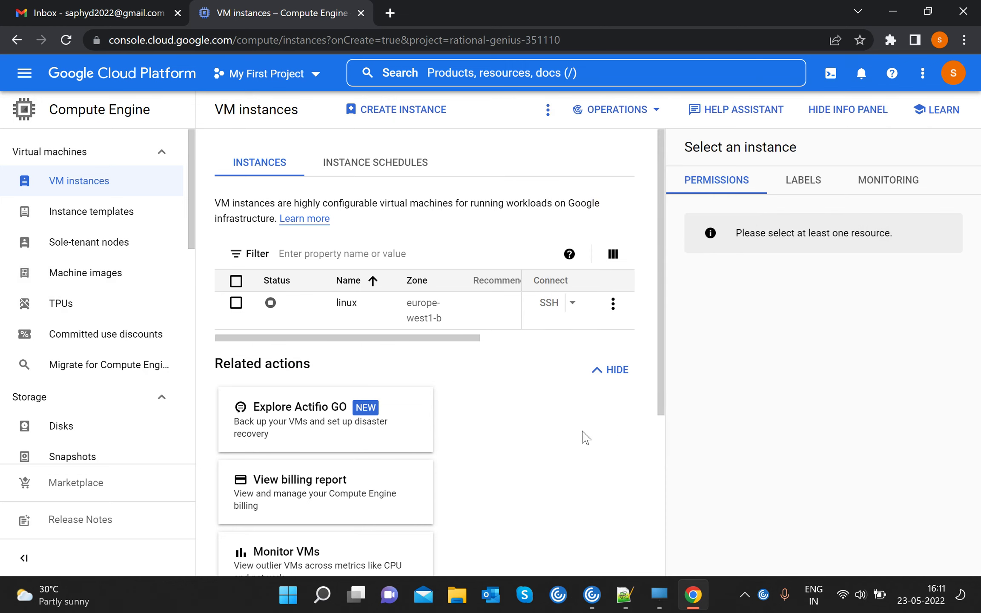
Step: Look through the Compute Engine settings for a billing option
{"action": "scroll", "coordinate": [586, 438], "scroll_direction": "down", "scroll_amount": 4}
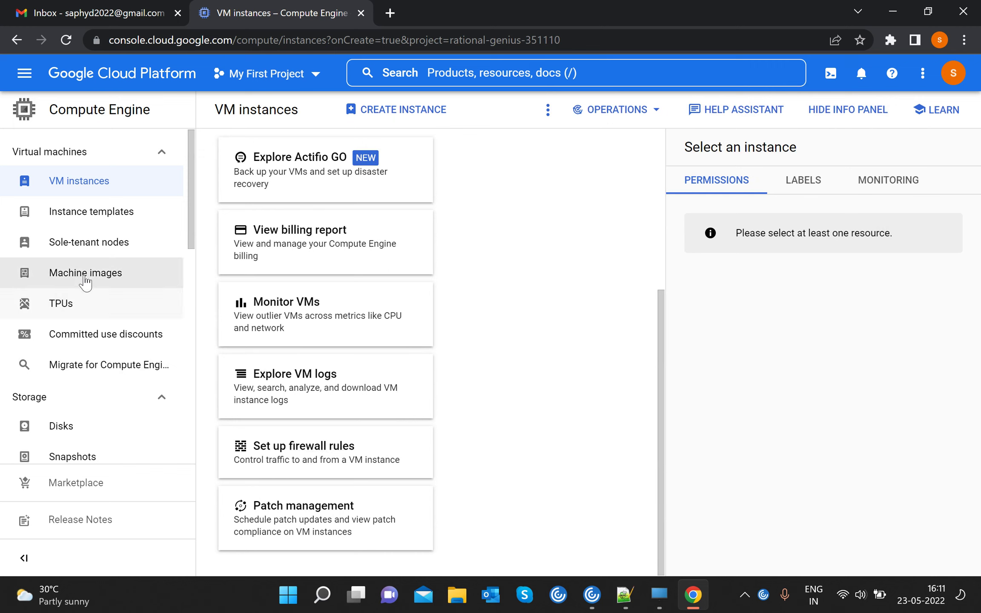
{"action": "scroll", "coordinate": [85, 280], "scroll_direction": "down", "scroll_amount": 10}
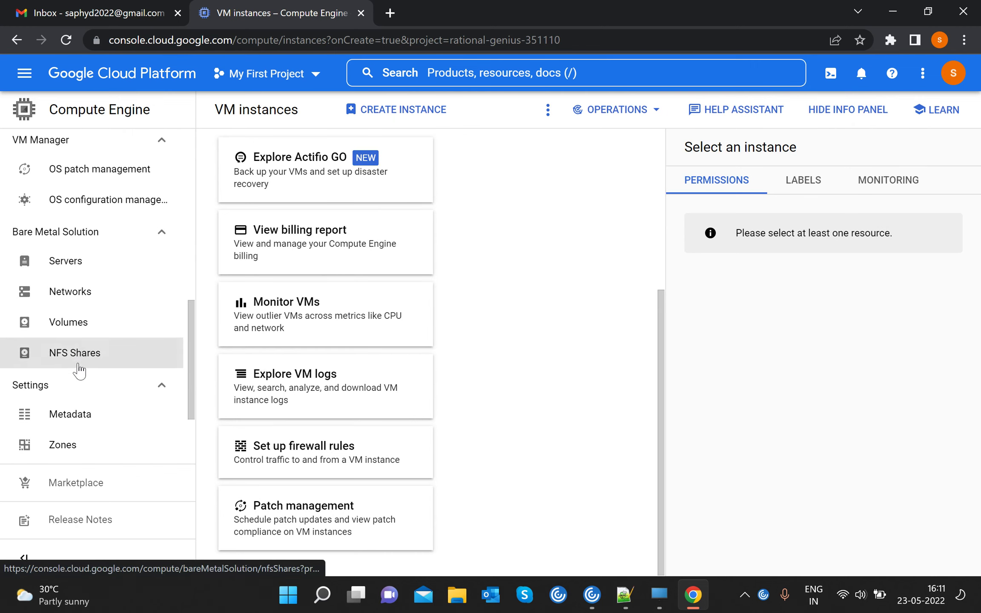
{"action": "scroll", "coordinate": [78, 371], "scroll_direction": "down", "scroll_amount": 3}
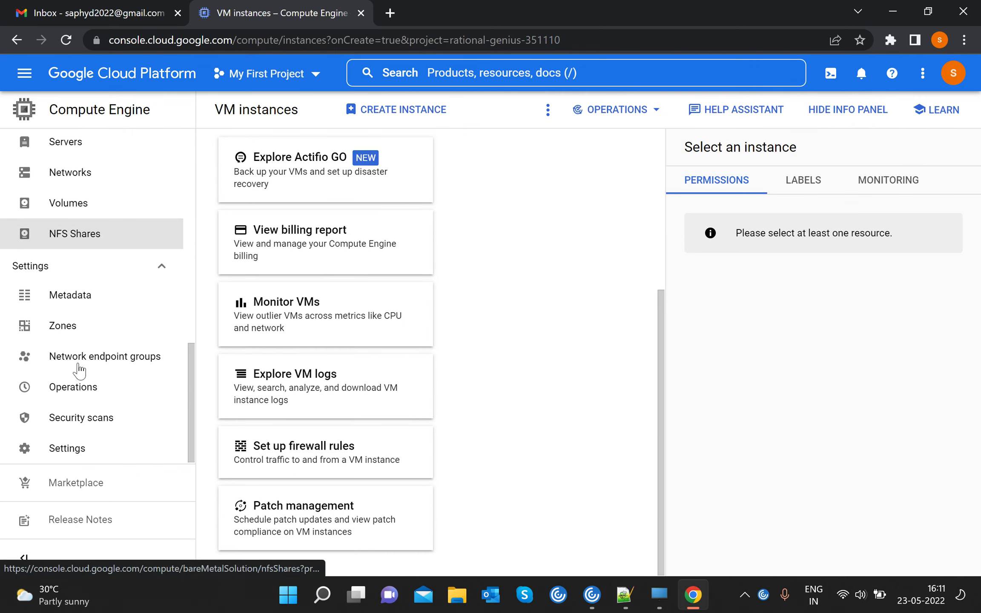
{"action": "left_click", "coordinate": [64, 445]}
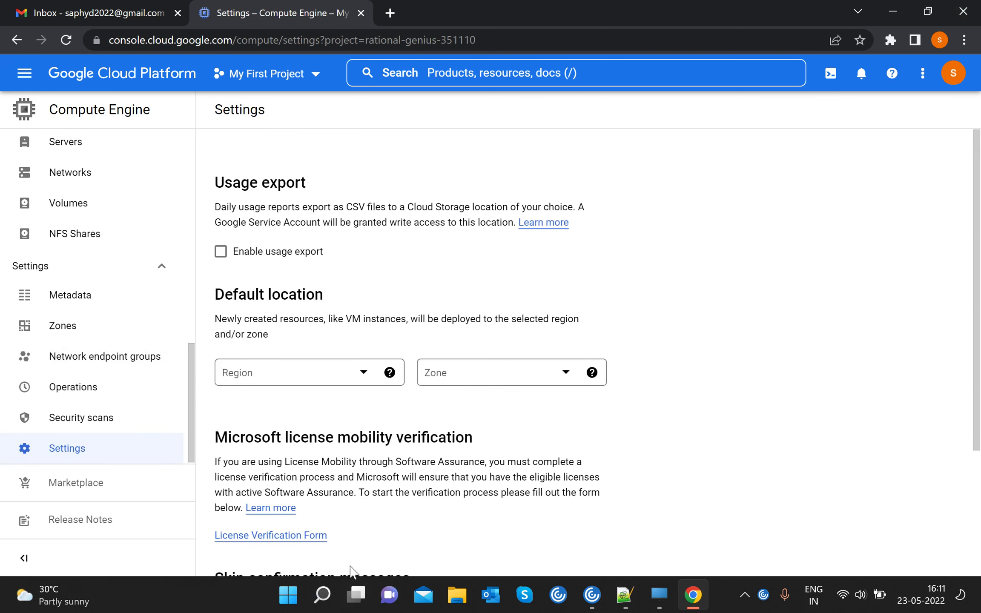
{"action": "scroll", "coordinate": [486, 440], "scroll_direction": "down", "scroll_amount": 4}
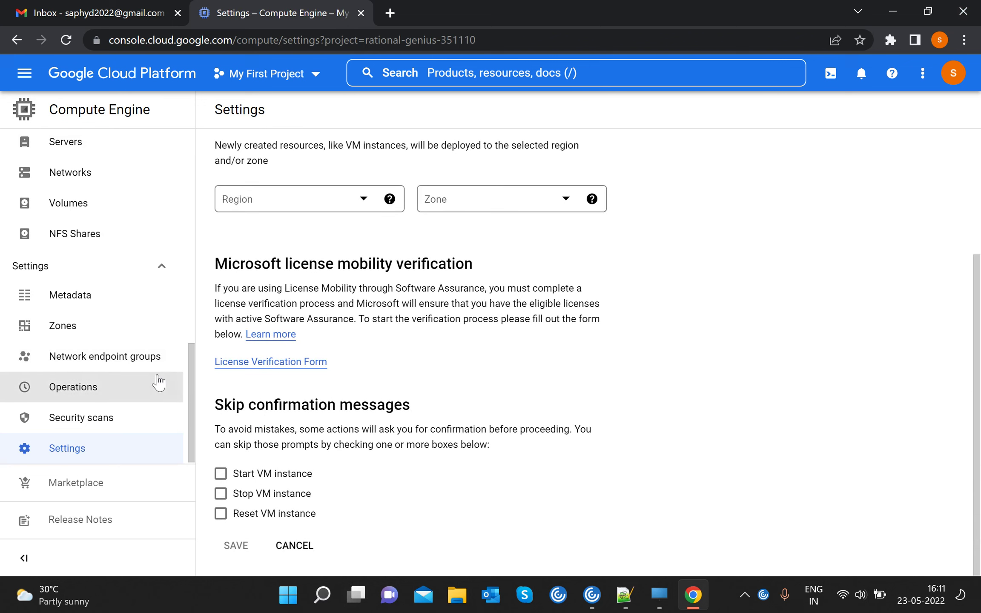
{"action": "scroll", "coordinate": [107, 341], "scroll_direction": "up", "scroll_amount": 10}
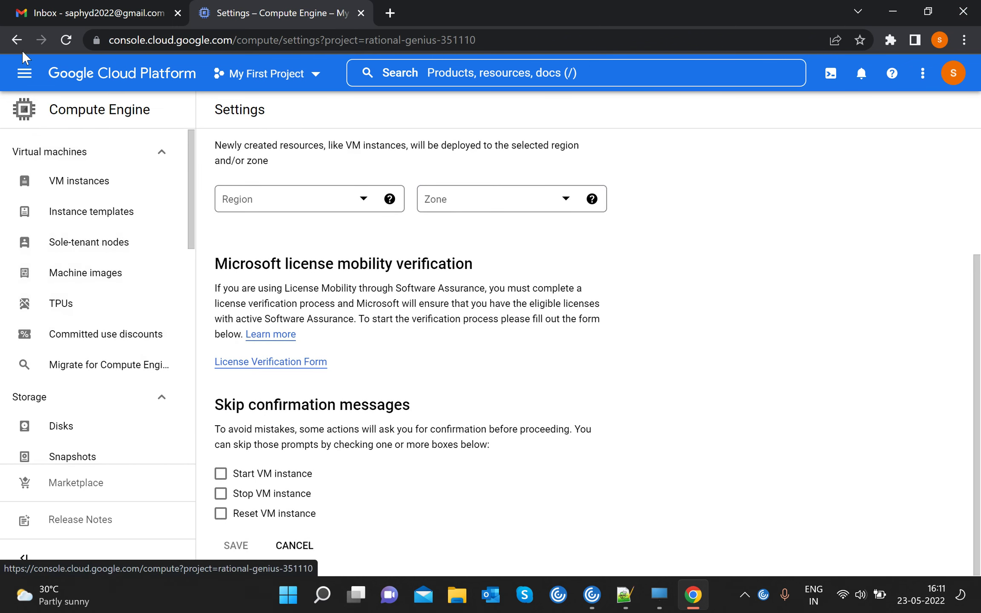
Step: Upgrade the free trial billing account by activating the full account
{"action": "left_click", "coordinate": [24, 74]}
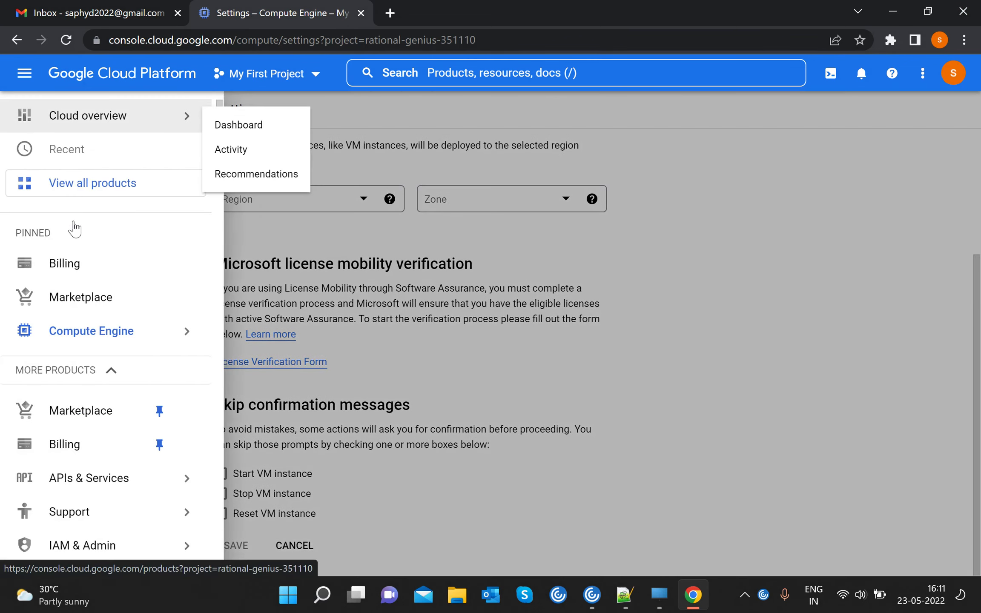
{"action": "left_click", "coordinate": [80, 261]}
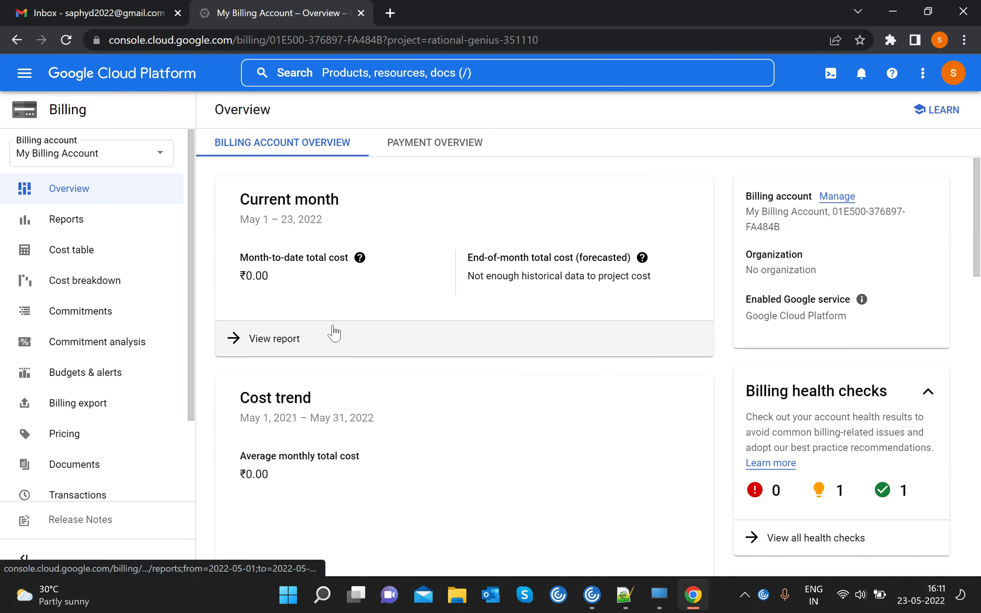
{"action": "scroll", "coordinate": [422, 234], "scroll_direction": "down", "scroll_amount": 8}
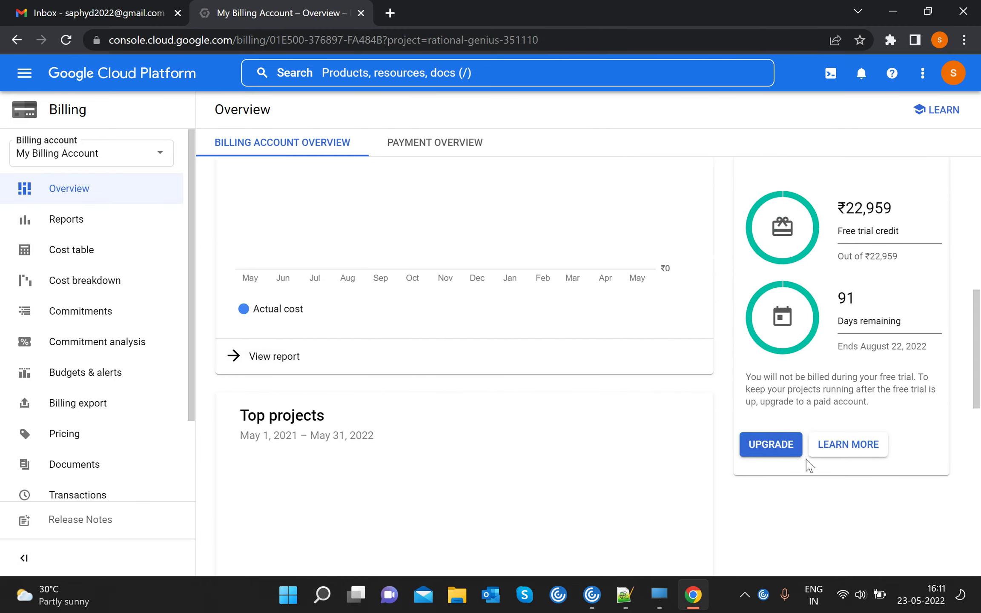
{"action": "left_click", "coordinate": [771, 445]}
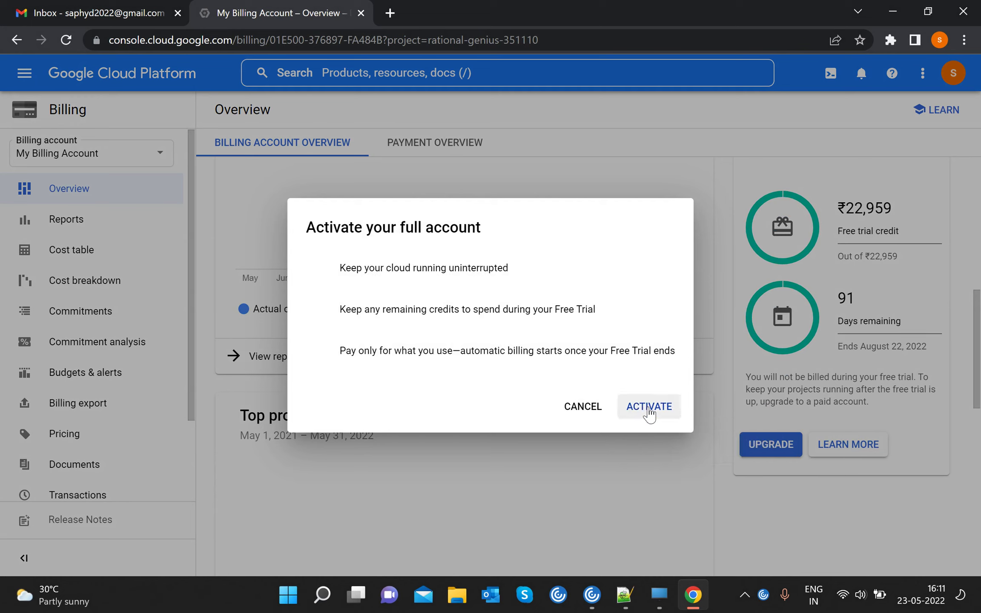
{"action": "left_click", "coordinate": [650, 410]}
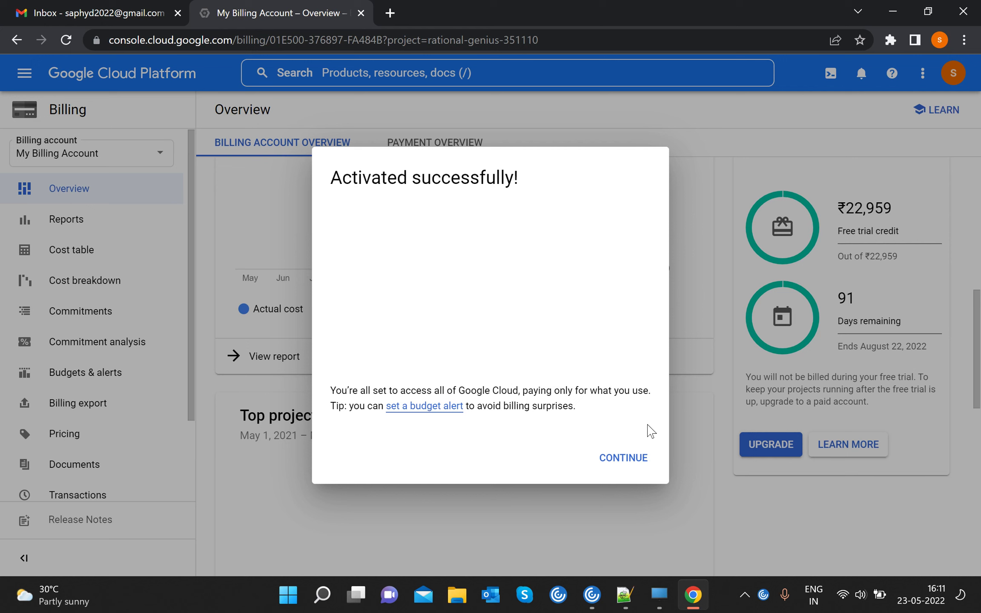
{"action": "left_click", "coordinate": [637, 456]}
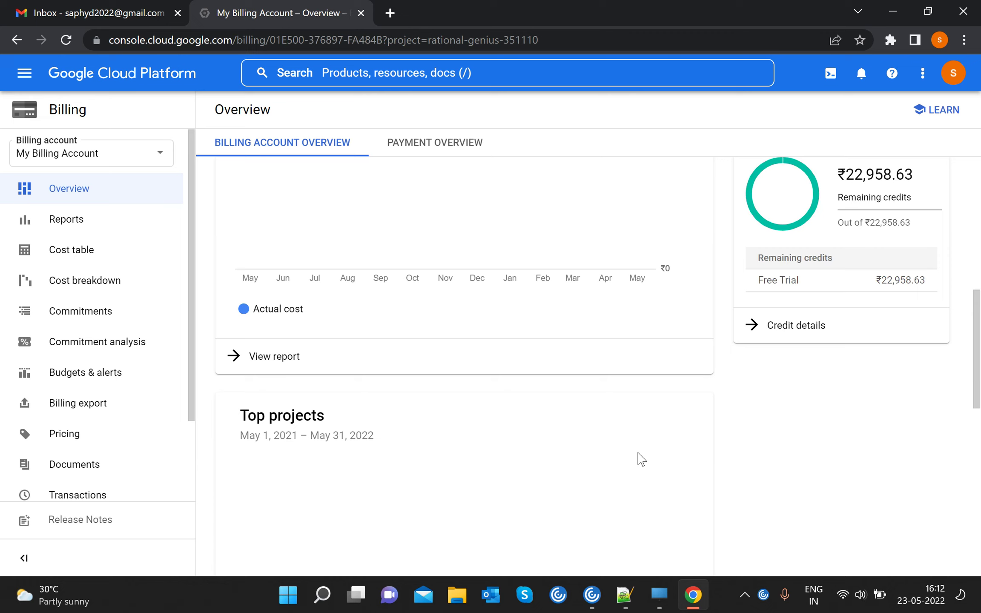
Step: Leave billing for the Compute Engine VM instances and start creating a new instance
{"action": "scroll", "coordinate": [48, 379], "scroll_direction": "down", "scroll_amount": 3}
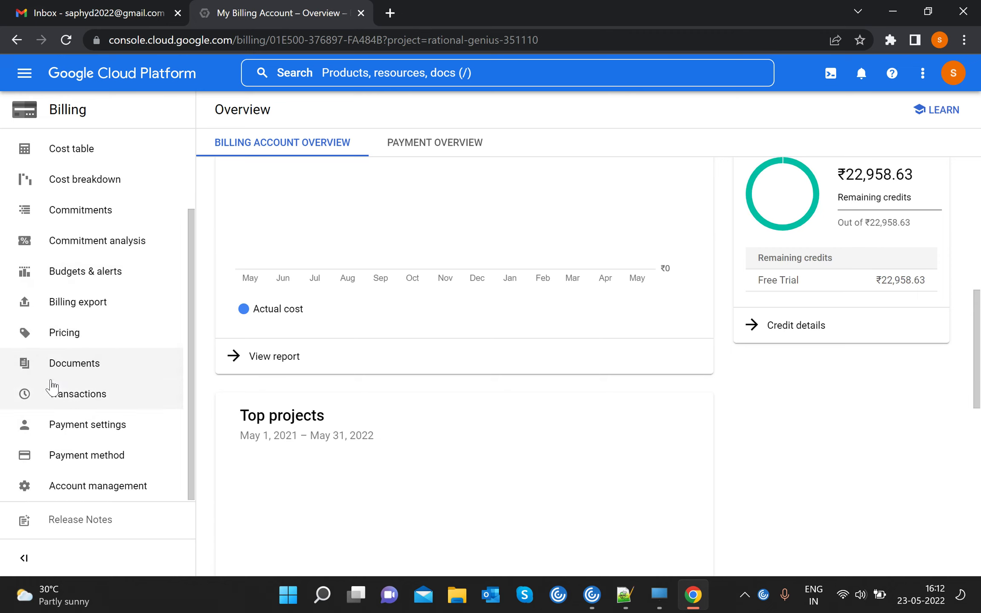
{"action": "scroll", "coordinate": [112, 451], "scroll_direction": "up", "scroll_amount": 3}
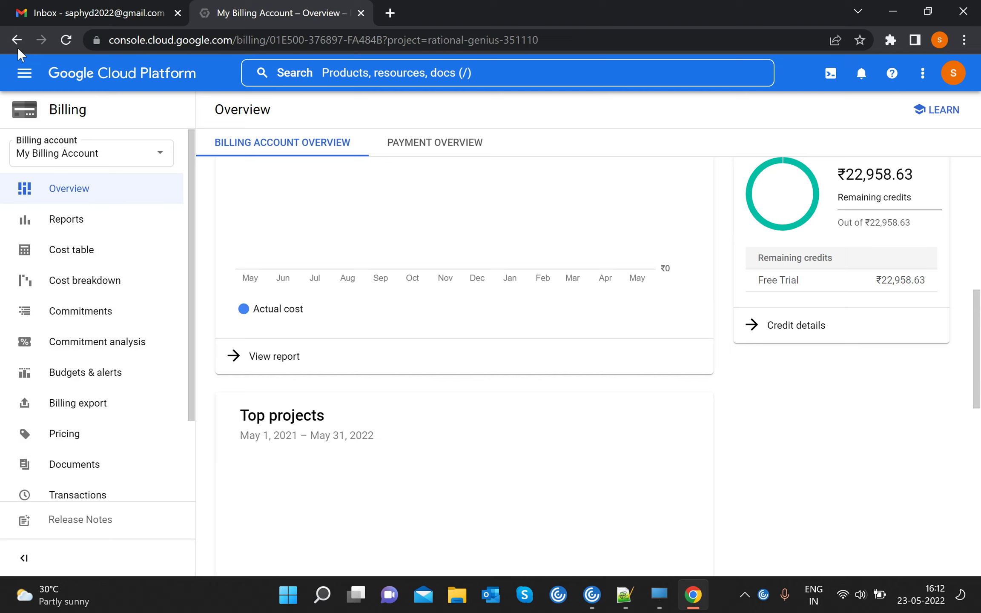
{"action": "left_click", "coordinate": [31, 78]}
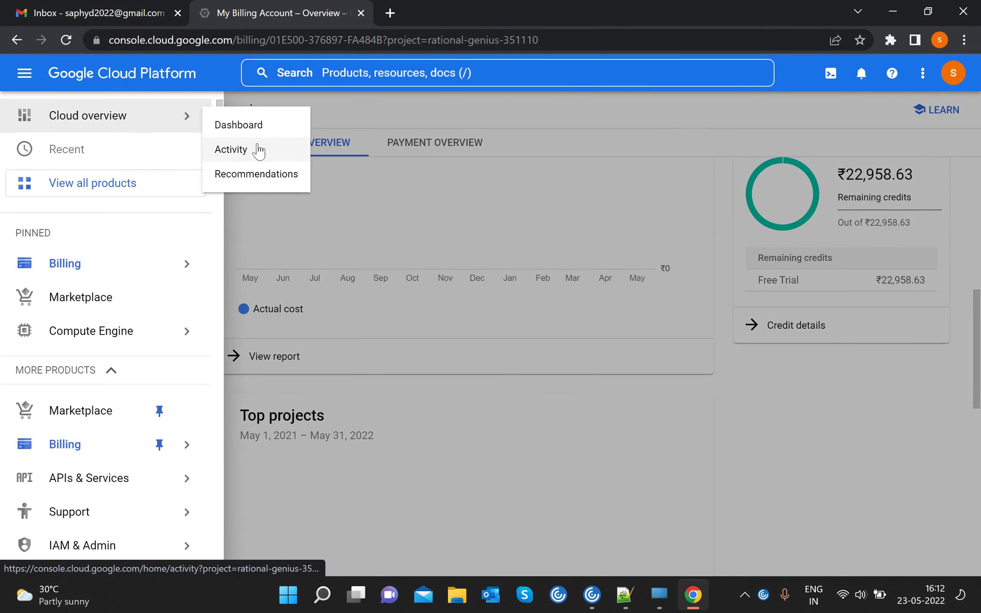
{"action": "mouse_move", "coordinate": [125, 335]}
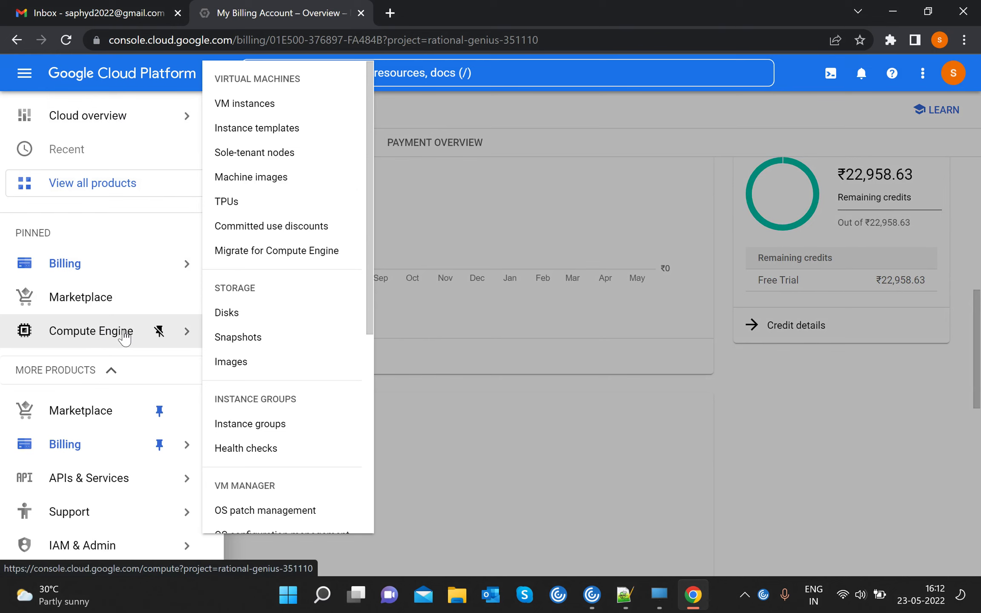
{"action": "left_click", "coordinate": [253, 111]}
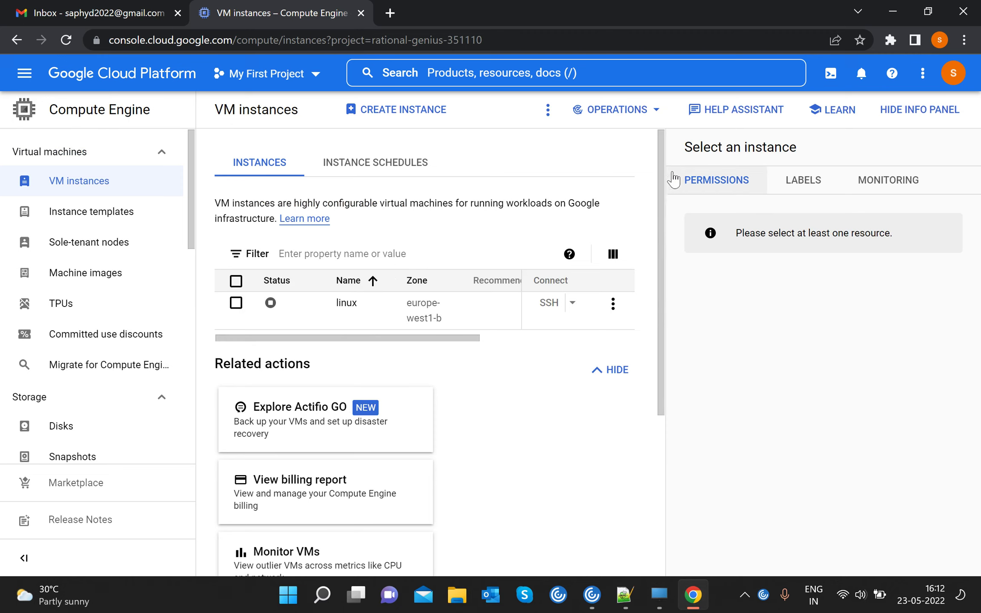
{"action": "left_click", "coordinate": [369, 114]}
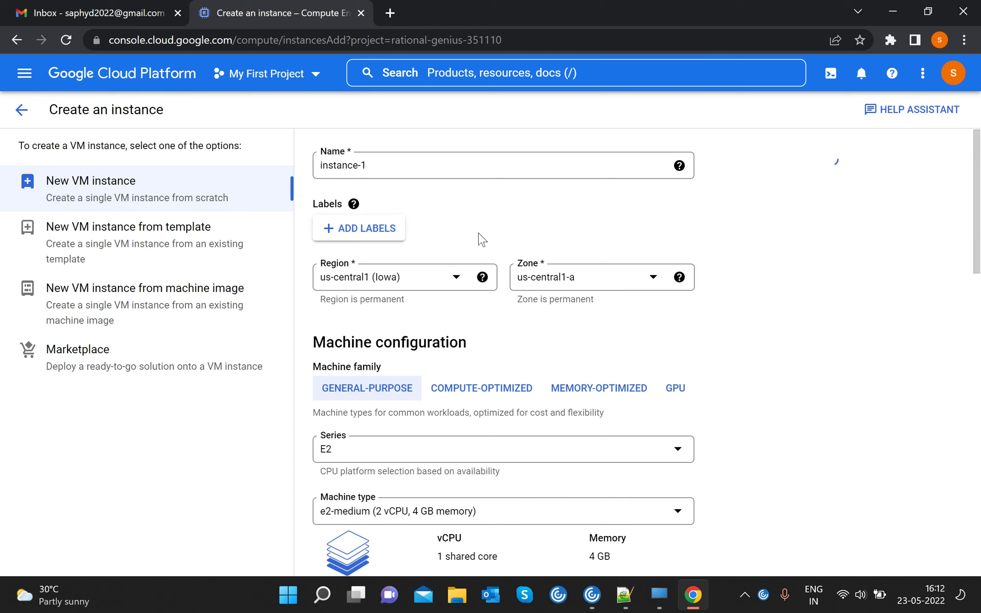
Step: Name the new instance windows and set its region to europe-west9 (Paris)
{"action": "left_click", "coordinate": [400, 168]}
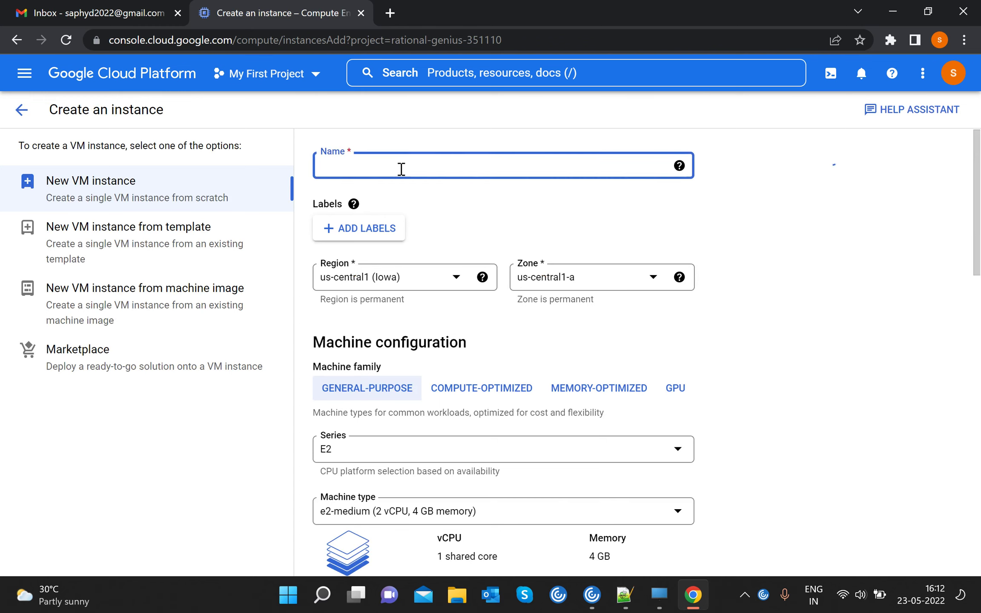
{"action": "type", "text": "windows"}
{"action": "key", "text": "Tab"}
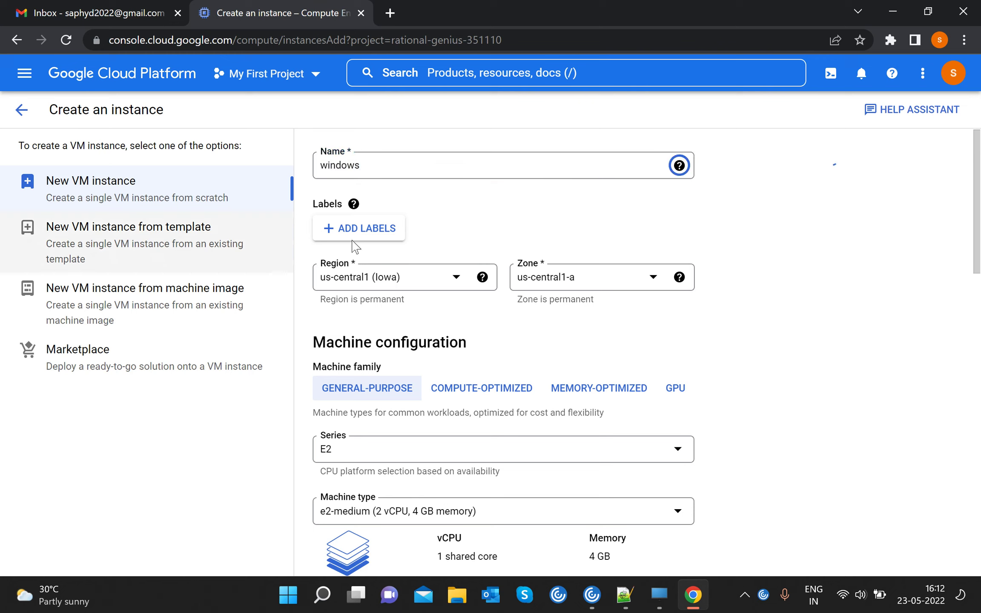
{"action": "left_click", "coordinate": [454, 279]}
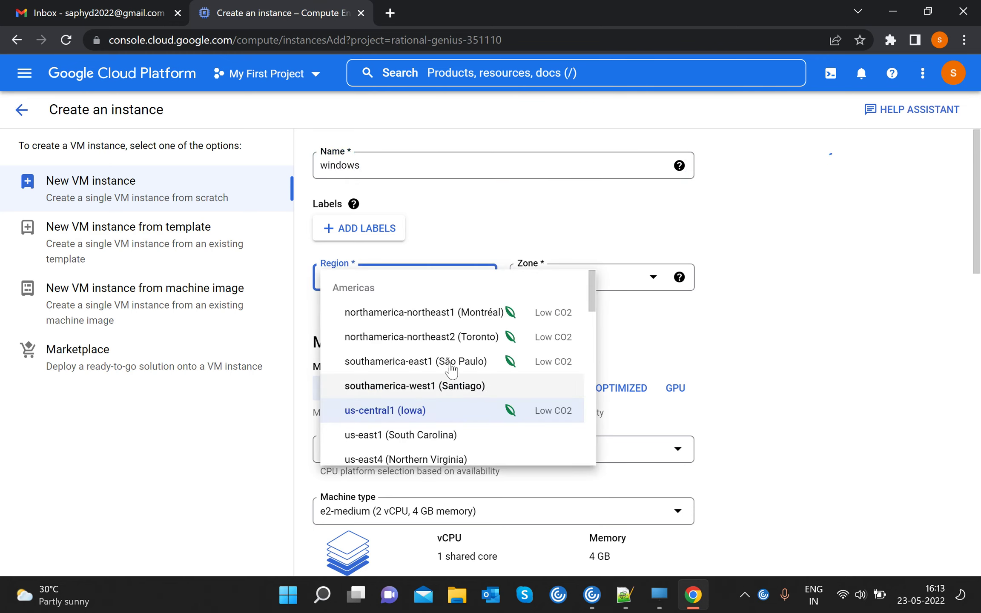
{"action": "scroll", "coordinate": [447, 375], "scroll_direction": "down", "scroll_amount": 10}
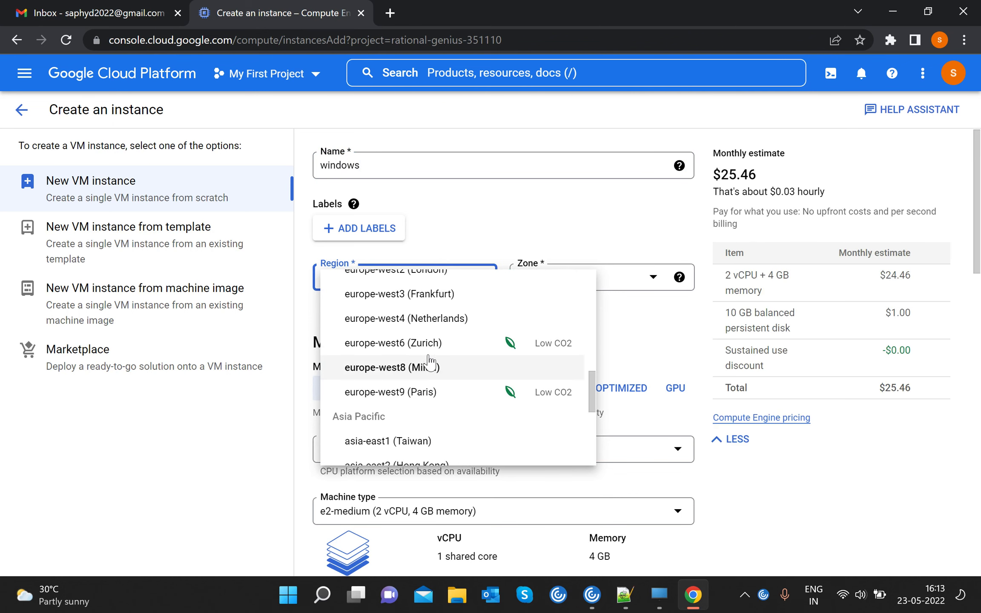
{"action": "left_click", "coordinate": [415, 392]}
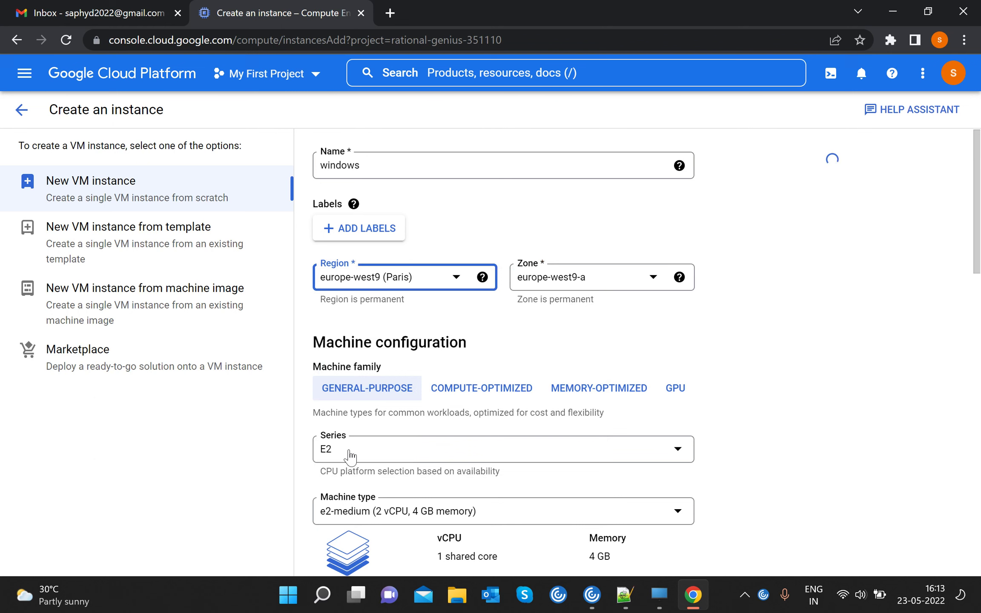
Step: Choose a custom machine type for the windows instance and set its cores to 8 vCPU
{"action": "left_click", "coordinate": [353, 515]}
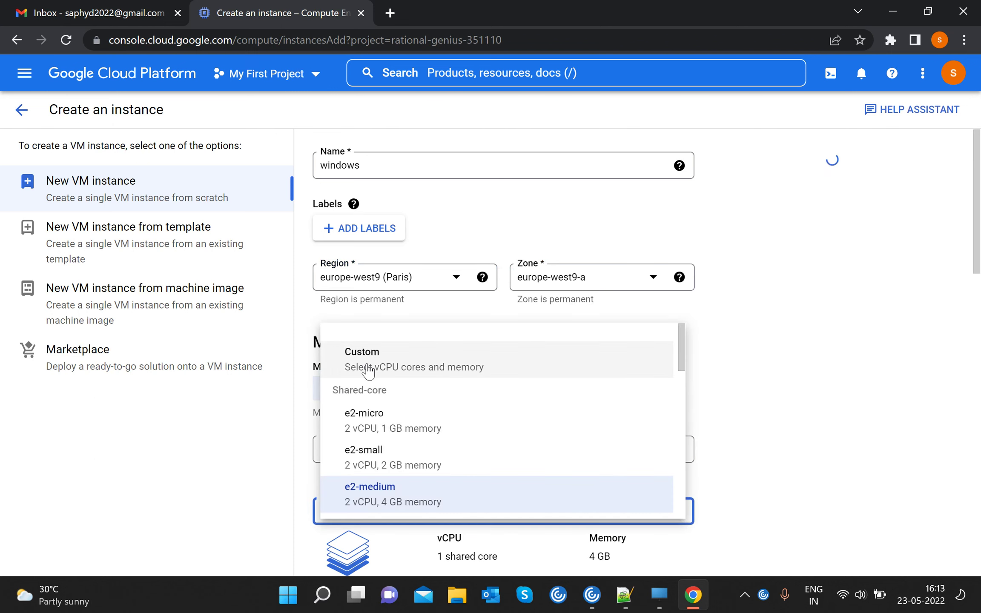
{"action": "left_click", "coordinate": [367, 370]}
{"action": "scroll", "coordinate": [501, 394], "scroll_direction": "down", "scroll_amount": 3}
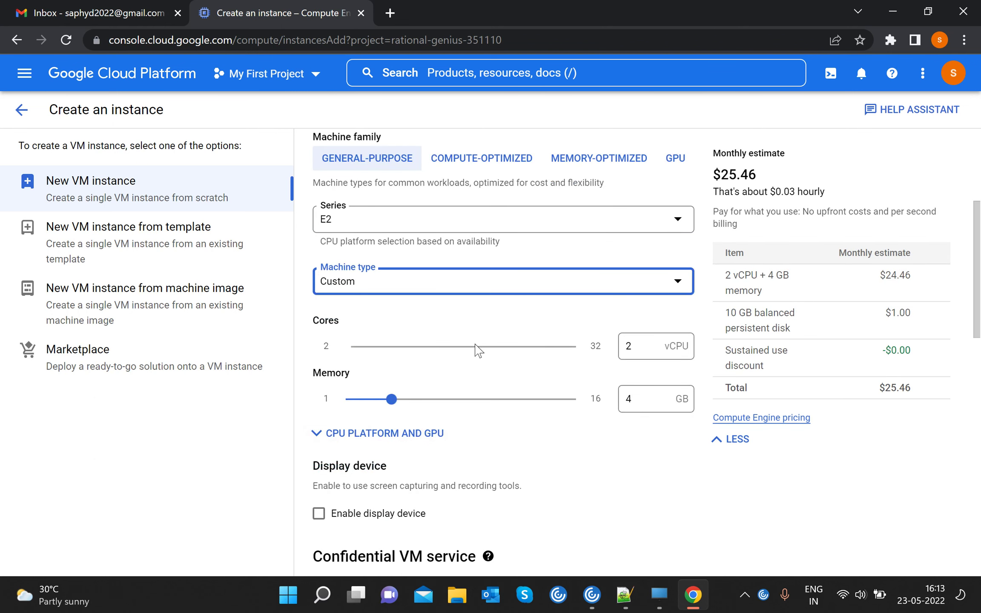
{"action": "left_click", "coordinate": [436, 346]}
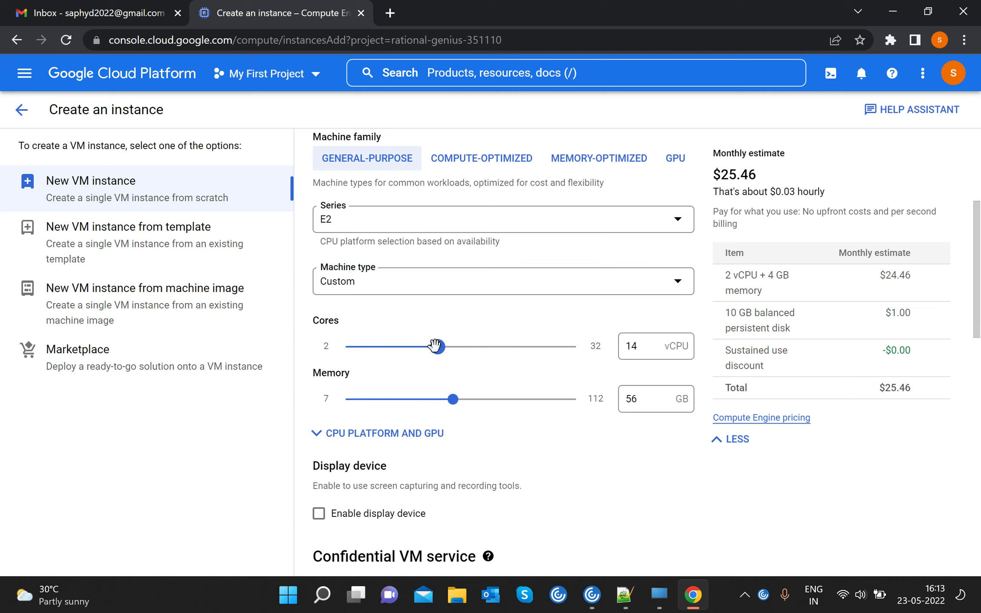
{"action": "left_click", "coordinate": [418, 346]}
{"action": "left_click", "coordinate": [407, 354]}
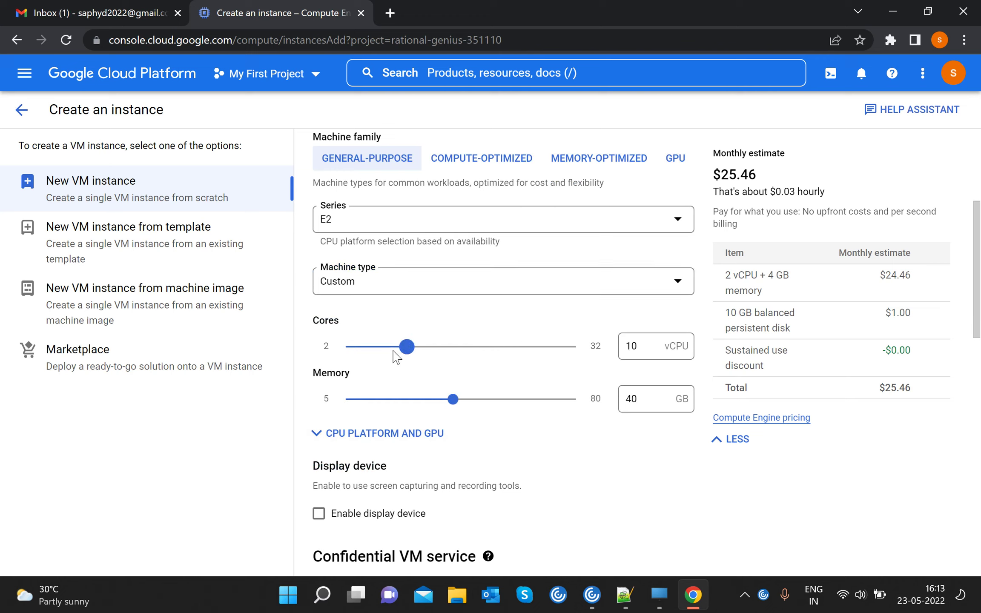
{"action": "left_click", "coordinate": [391, 347]}
Step: Set the windows instance's memory to 32 GB and enable the display device
{"action": "left_click", "coordinate": [636, 403]}
{"action": "key", "text": "BackSpace"}
{"action": "key", "text": "BackSpace"}
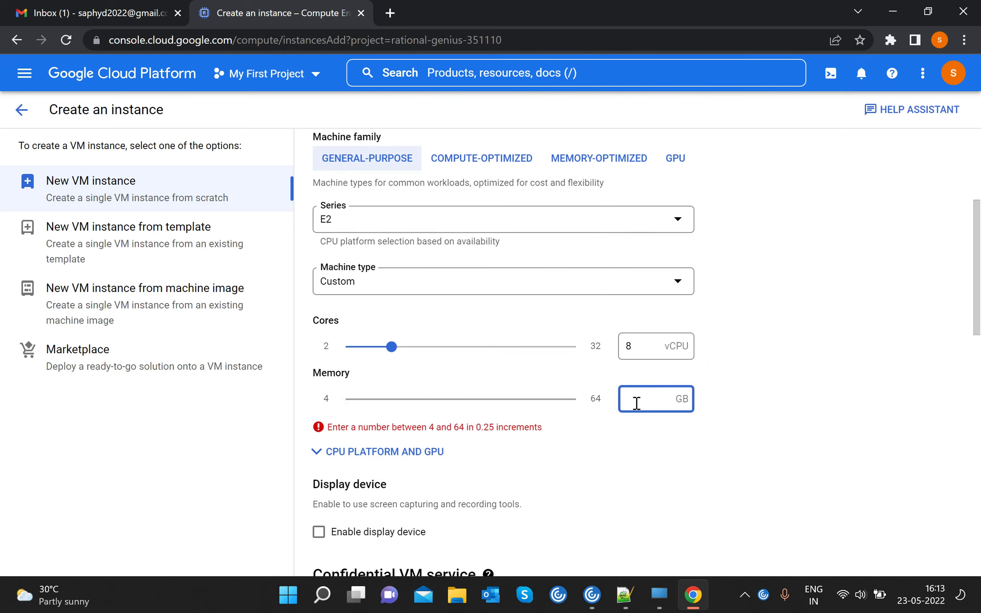
{"action": "type", "text": "32"}
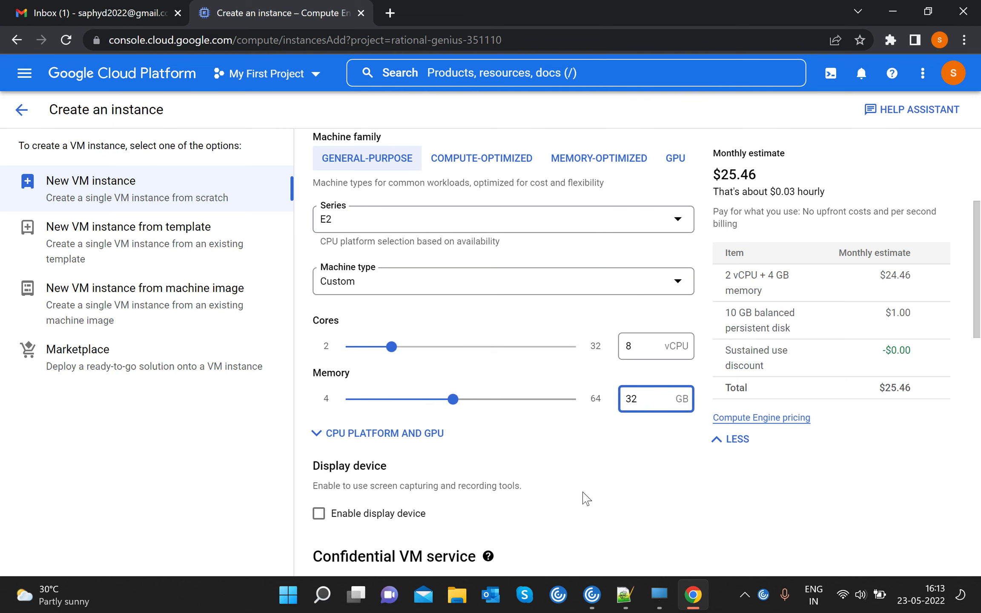
{"action": "left_click", "coordinate": [319, 513]}
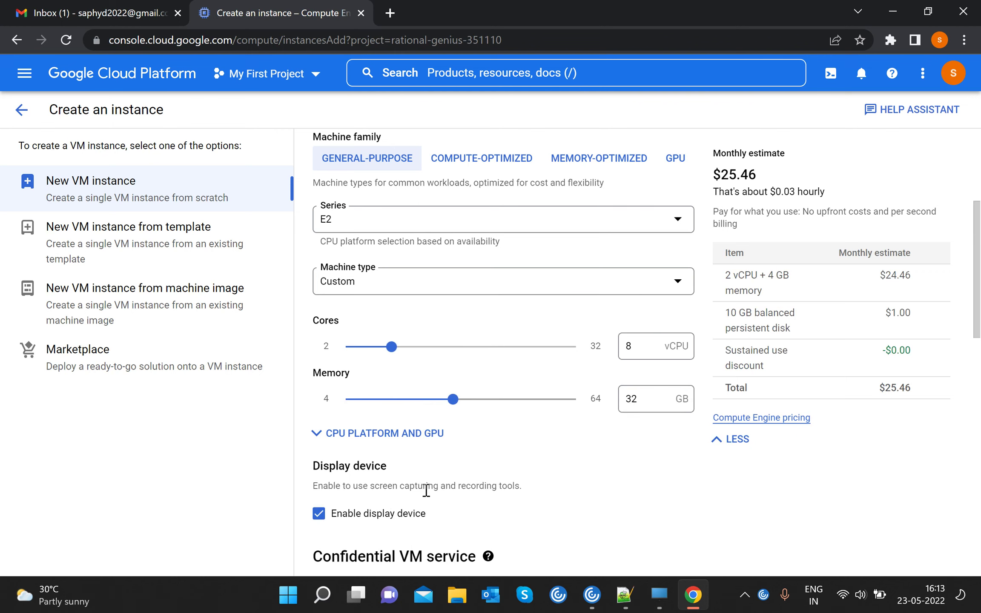
Step: Change the boot disk's operating system to Windows Server
{"action": "scroll", "coordinate": [310, 449], "scroll_direction": "down", "scroll_amount": 8}
{"action": "scroll", "coordinate": [344, 464], "scroll_direction": "down", "scroll_amount": 3}
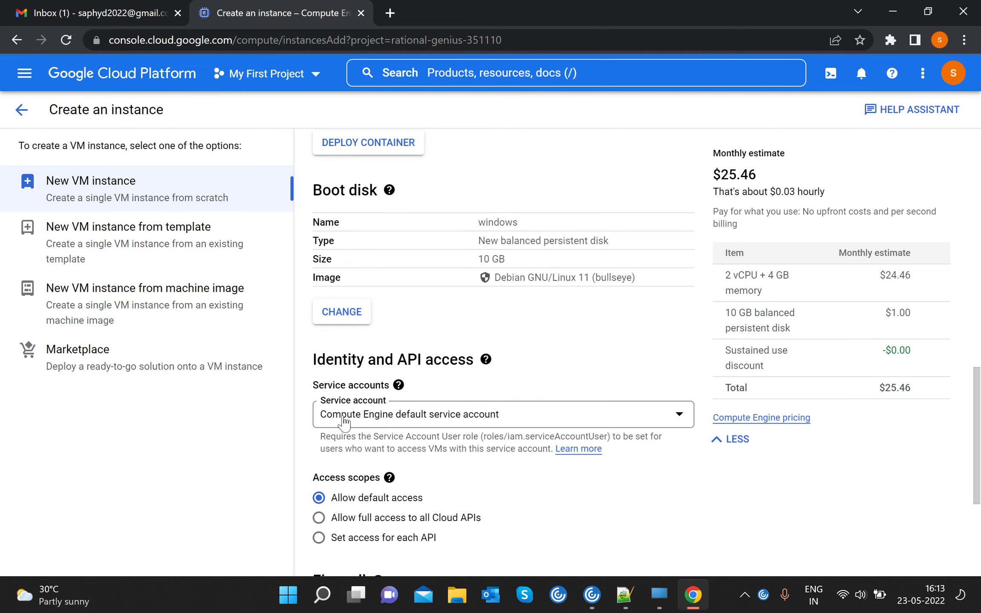
{"action": "left_click", "coordinate": [349, 313]}
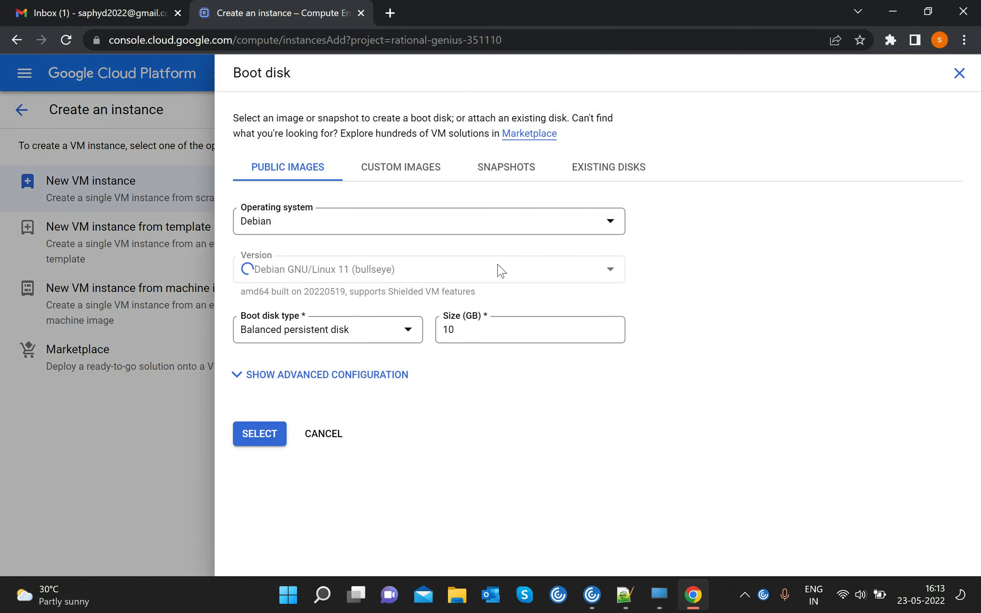
{"action": "left_click", "coordinate": [445, 233]}
{"action": "scroll", "coordinate": [383, 313], "scroll_direction": "down", "scroll_amount": 5}
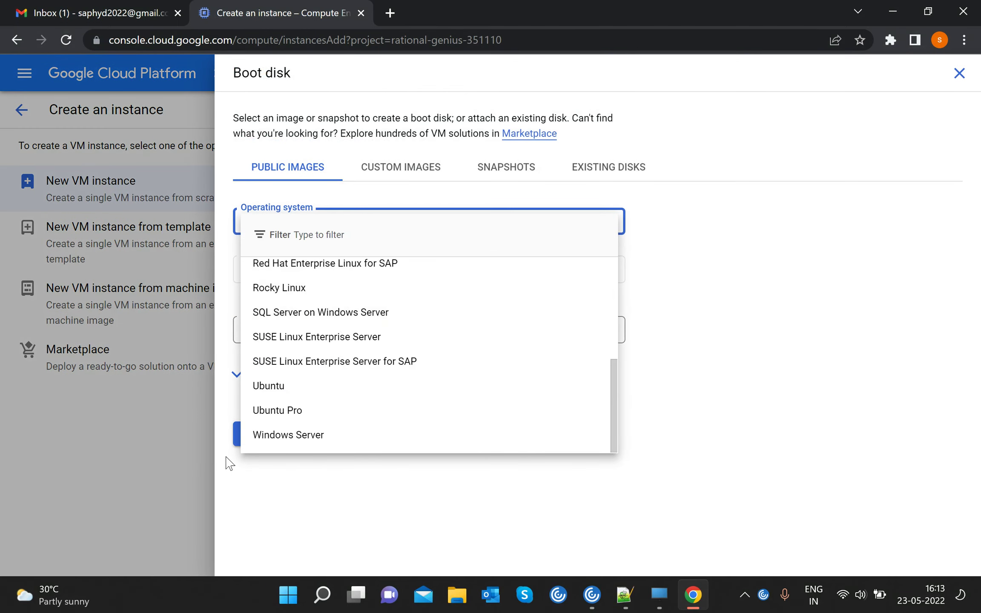
{"action": "left_click", "coordinate": [277, 440]}
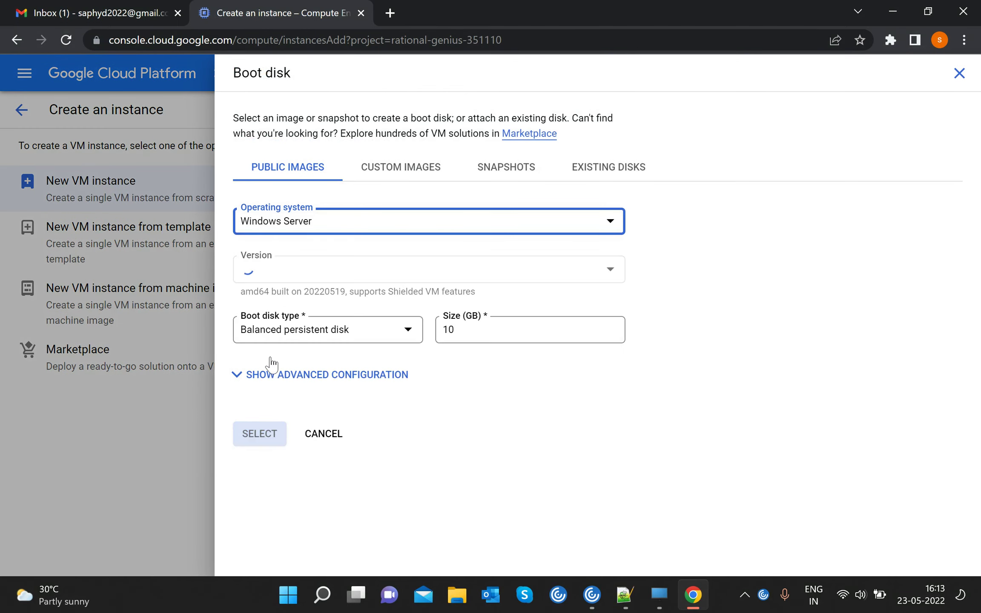
Step: Set the boot disk type to Standard persistent disk with a size of 250 GB
{"action": "left_click", "coordinate": [317, 339]}
{"action": "left_click", "coordinate": [315, 414]}
{"action": "left_click", "coordinate": [462, 329]}
{"action": "key", "text": "BackSpace"}
{"action": "key", "text": "BackSpace"}
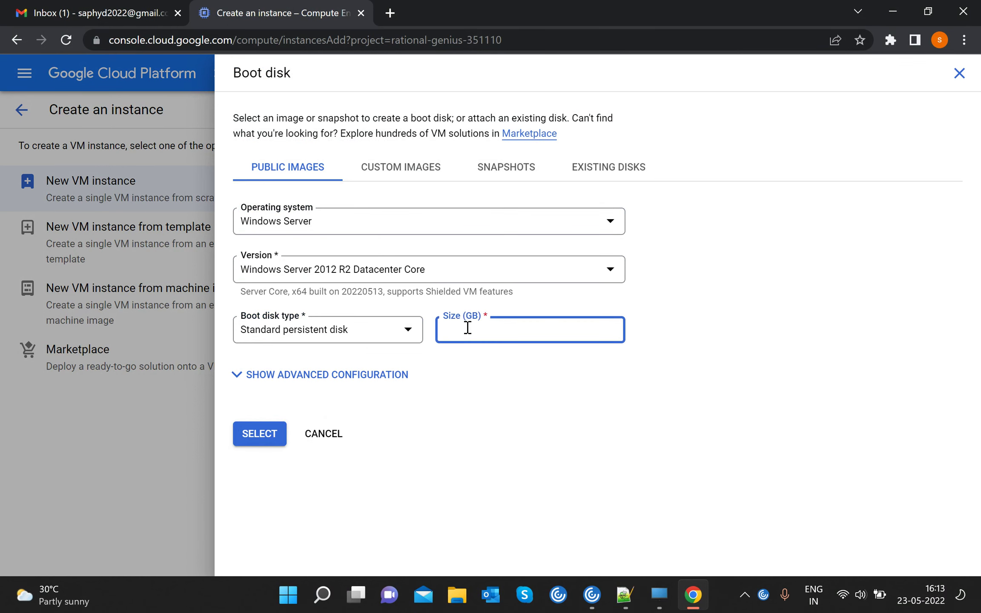
{"action": "type", "text": "250"}
Step: Choose Windows Server 2012 R2 Datacenter as the boot disk version and apply the boot disk settings
{"action": "left_click", "coordinate": [449, 268]}
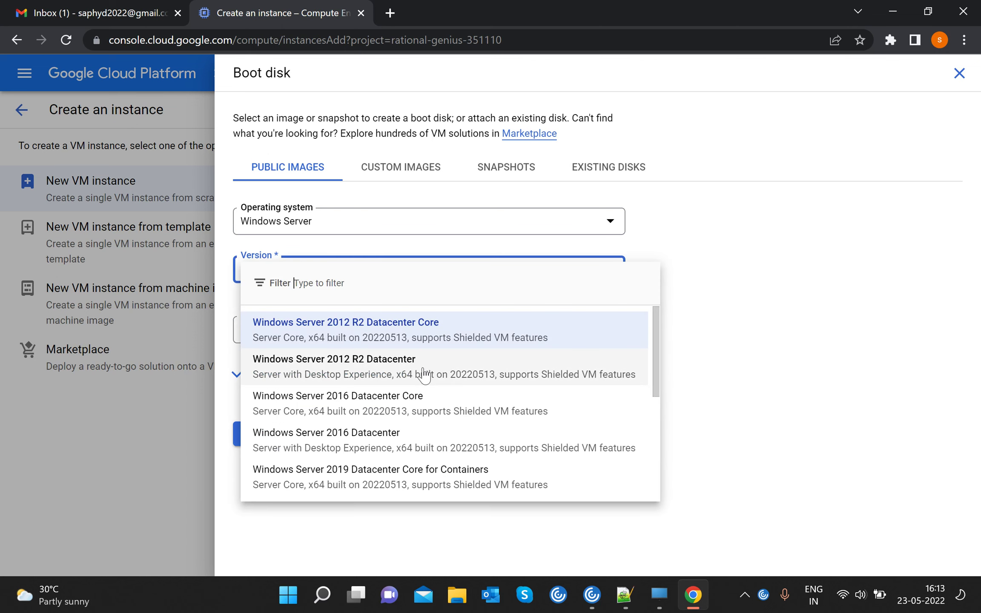
{"action": "left_click", "coordinate": [356, 381]}
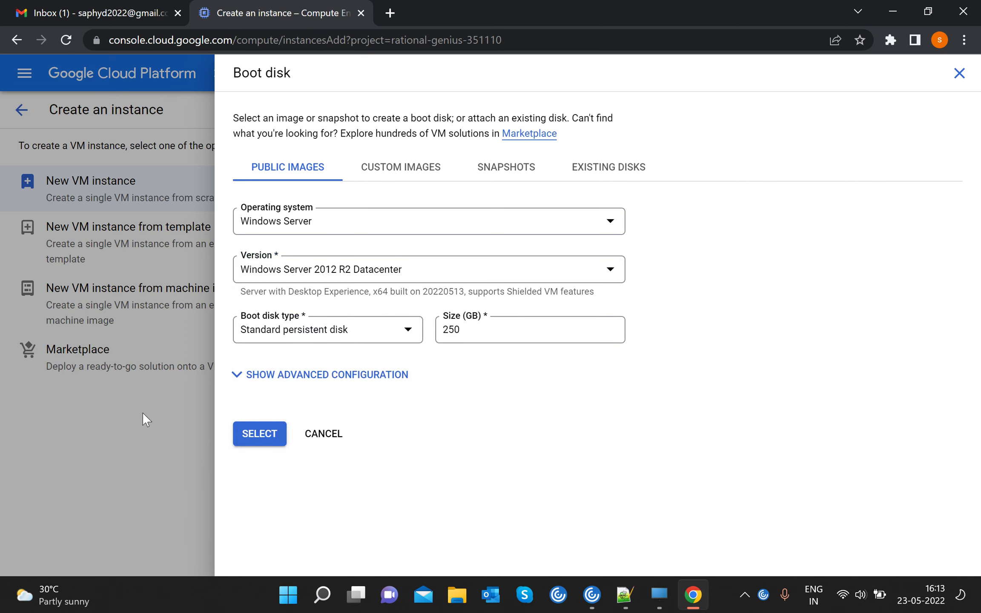
{"action": "left_click", "coordinate": [260, 438]}
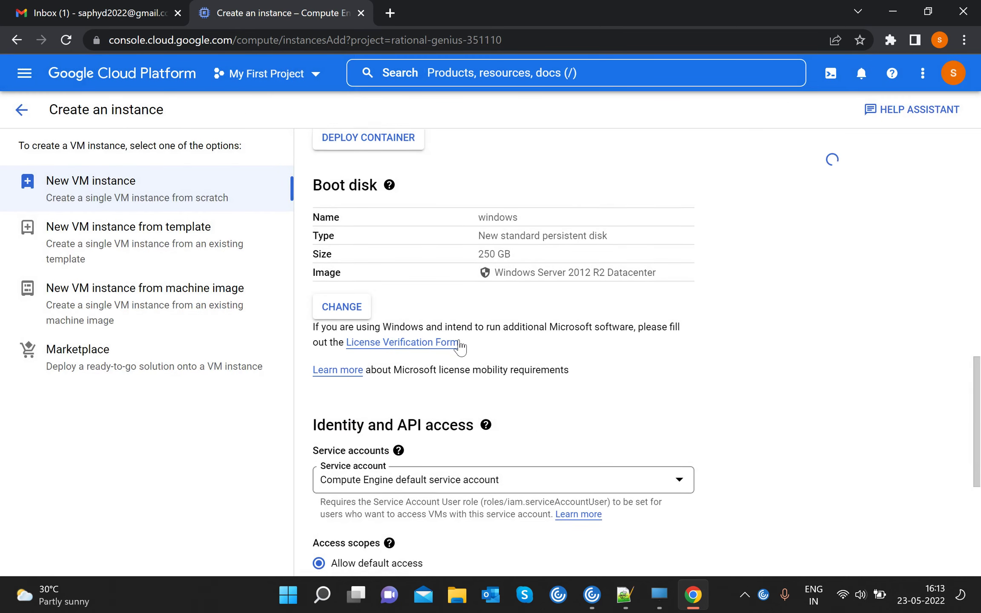
Step: Allow full access to all Cloud APIs, permit HTTP and HTTPS traffic, and create the windows instance
{"action": "scroll", "coordinate": [415, 377], "scroll_direction": "down", "scroll_amount": 6}
{"action": "left_click", "coordinate": [319, 287]}
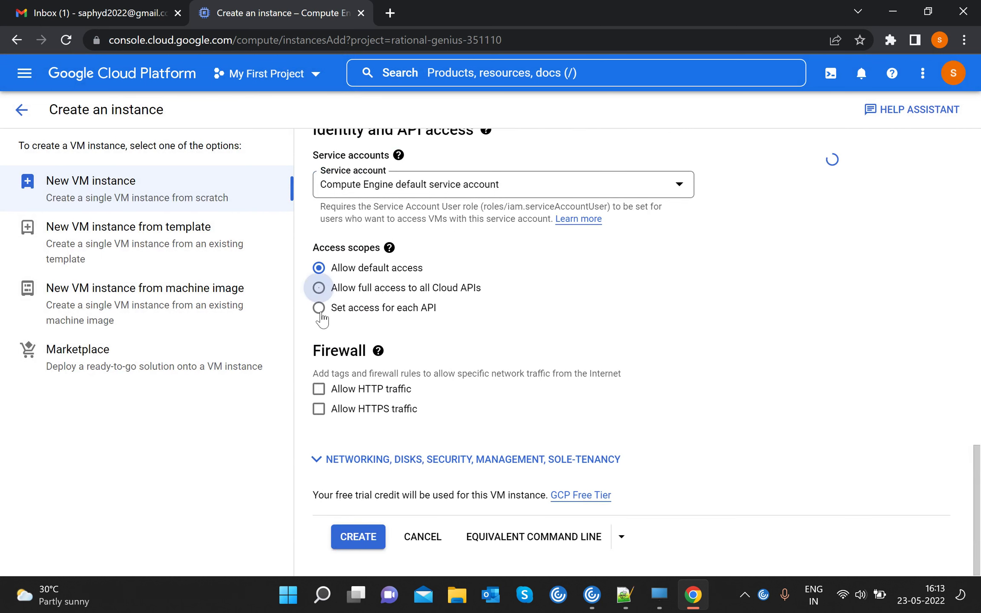
{"action": "left_click", "coordinate": [319, 389]}
{"action": "left_click", "coordinate": [320, 409]}
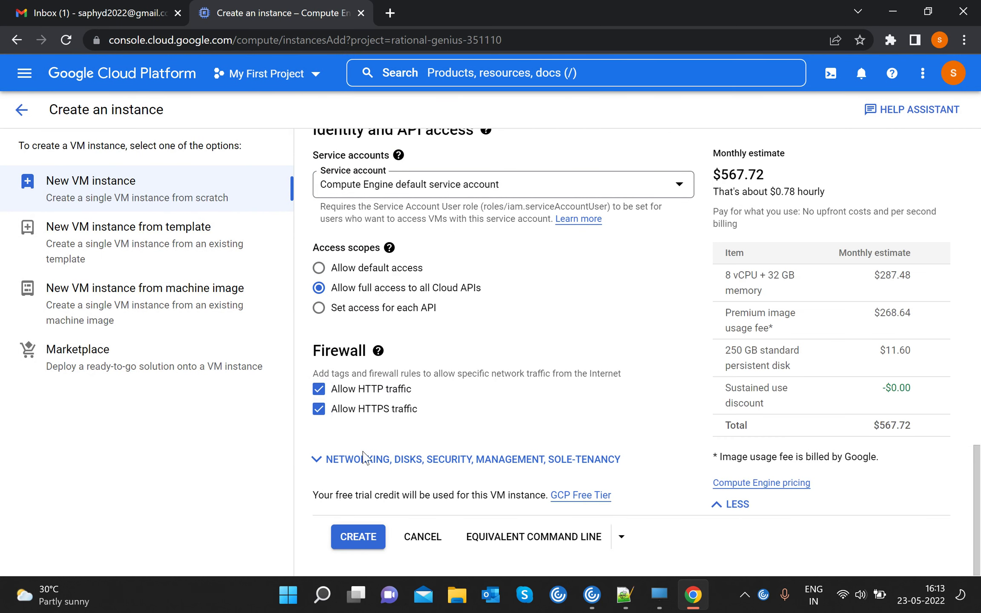
{"action": "left_click", "coordinate": [362, 537]}
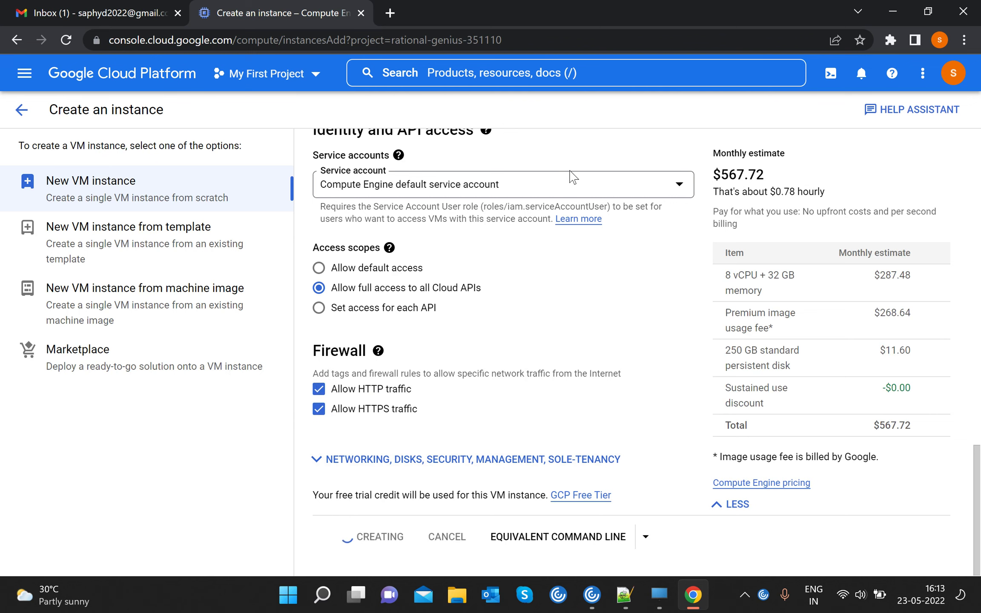
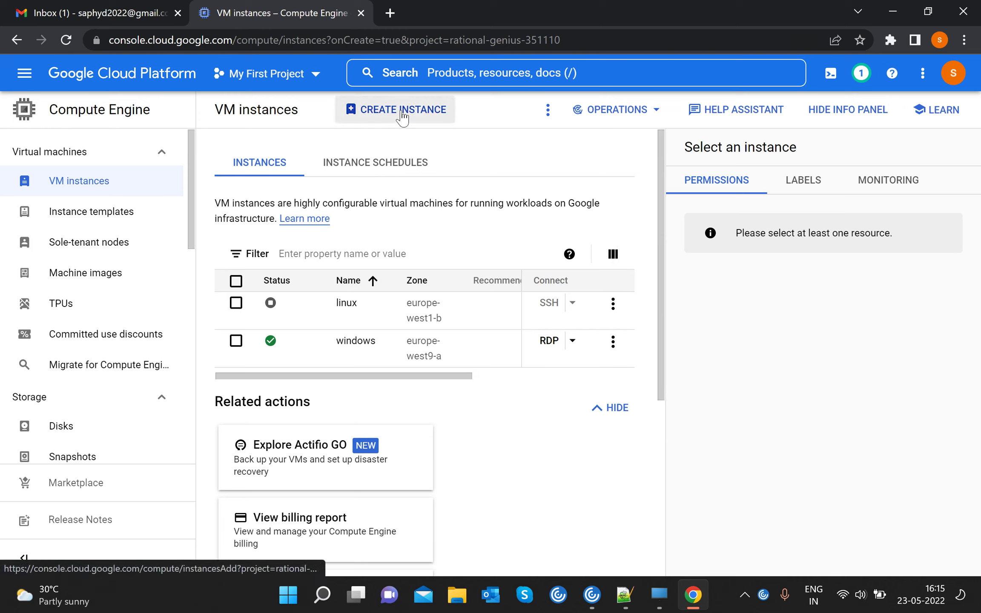
Step: Check the instance schedules and the actions available for the linux instance
{"action": "left_click", "coordinate": [378, 166]}
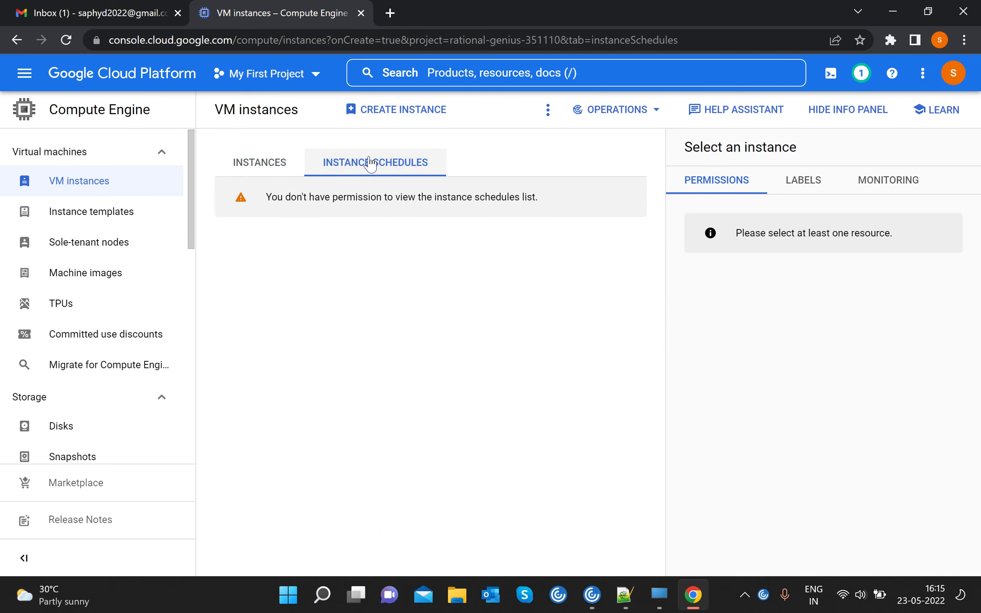
{"action": "left_click", "coordinate": [257, 162]}
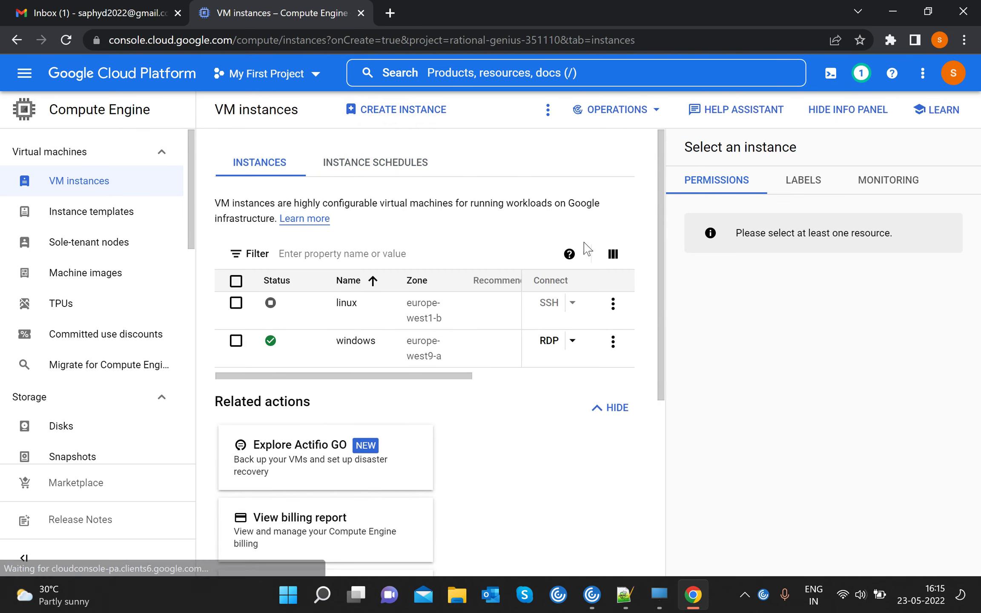
{"action": "left_click", "coordinate": [613, 303]}
{"action": "left_click", "coordinate": [529, 431]}
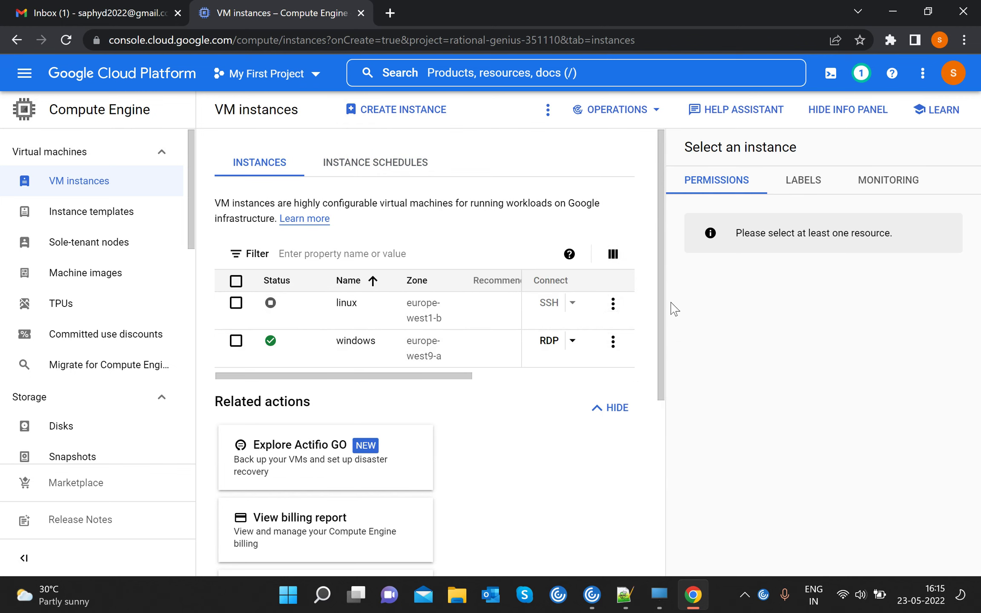
{"action": "left_click", "coordinate": [613, 341]}
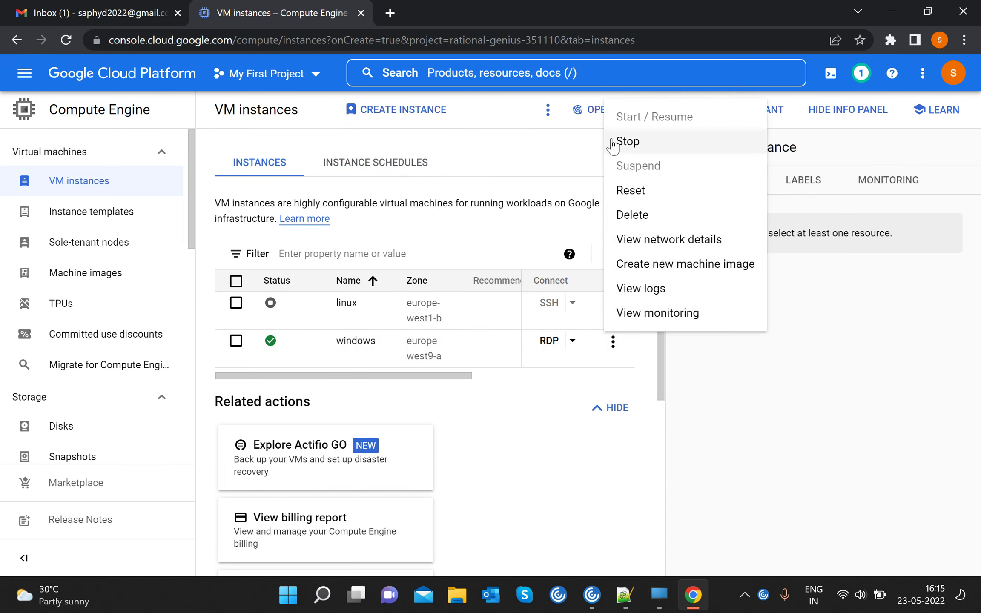
{"action": "left_click", "coordinate": [628, 144]}
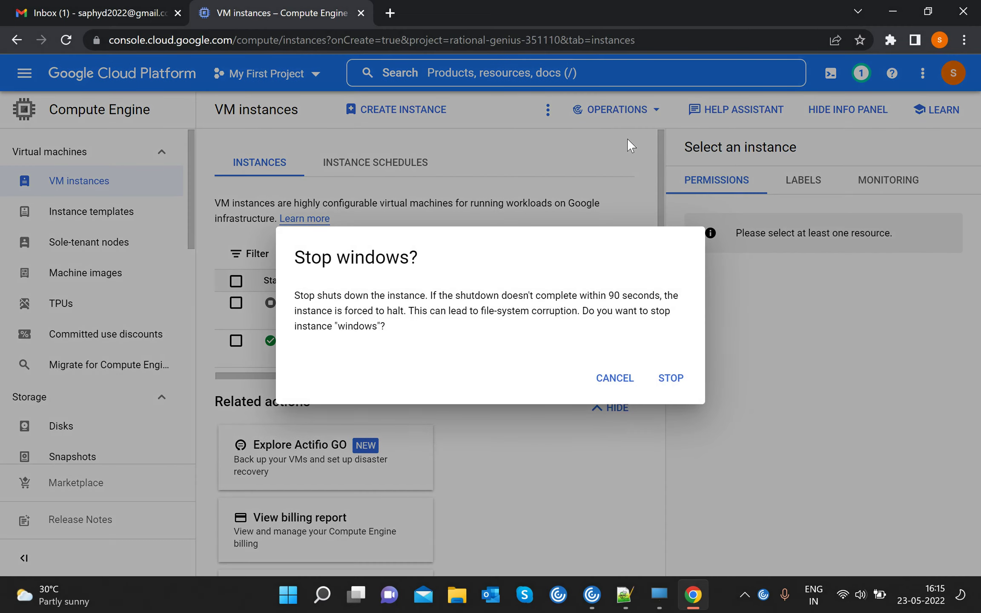
{"action": "left_click", "coordinate": [613, 378]}
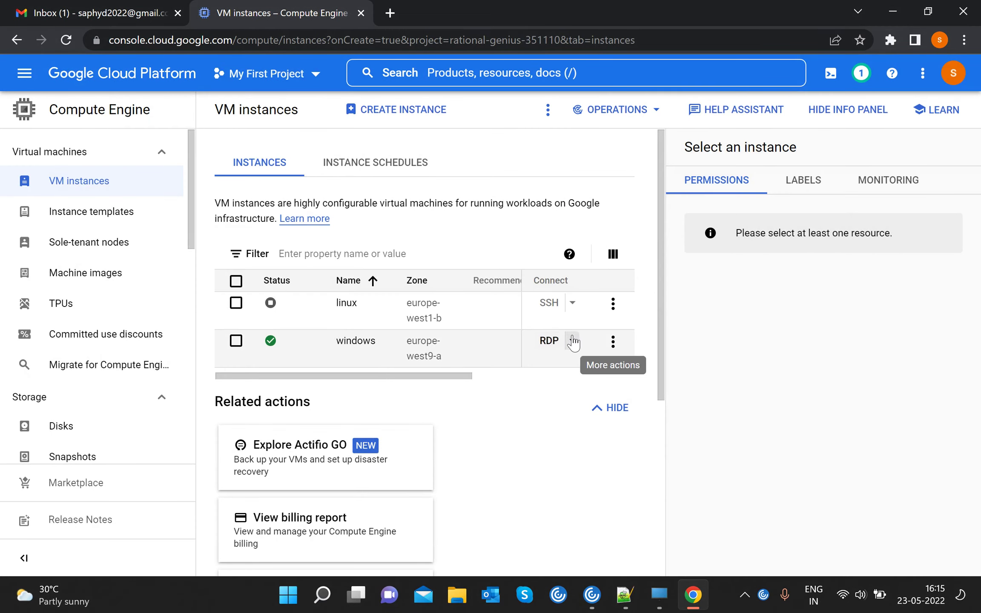
Step: Set a new Windows password on the windows instance for the suggested username
{"action": "left_click", "coordinate": [572, 340]}
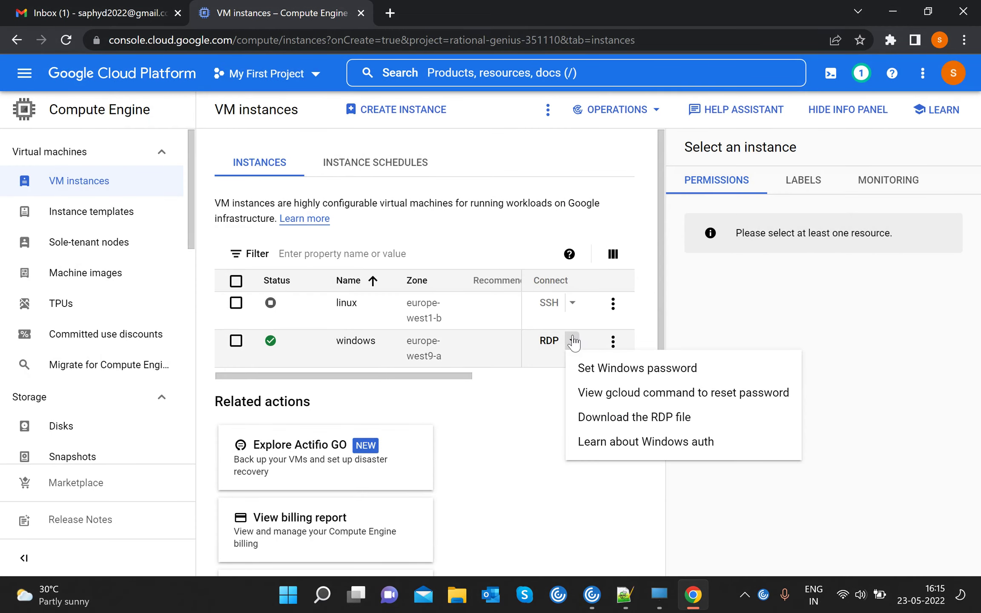
{"action": "left_click", "coordinate": [597, 376]}
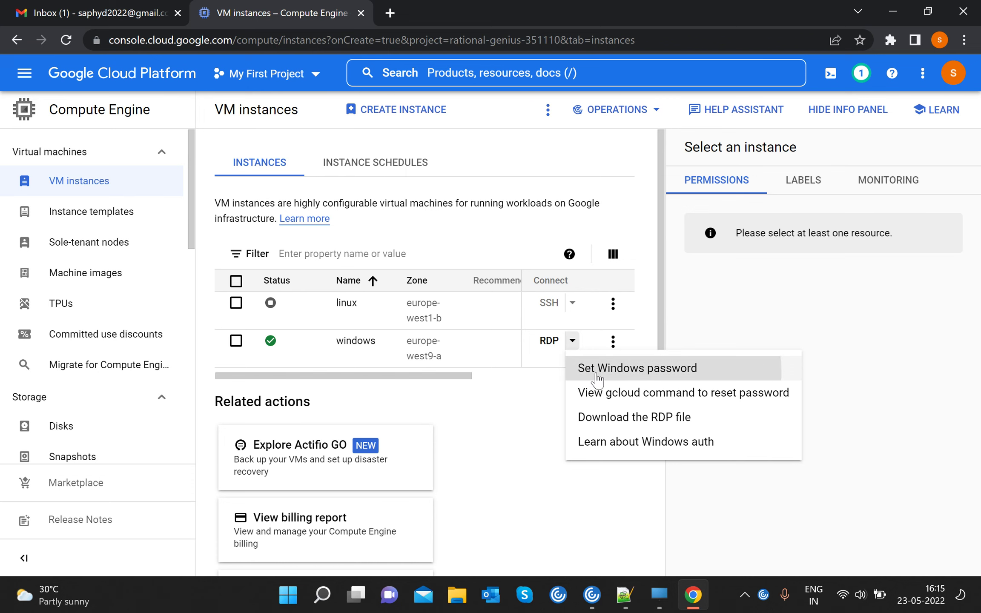
{"action": "left_click_drag", "start_coordinate": [358, 357], "coordinate": [305, 362]}
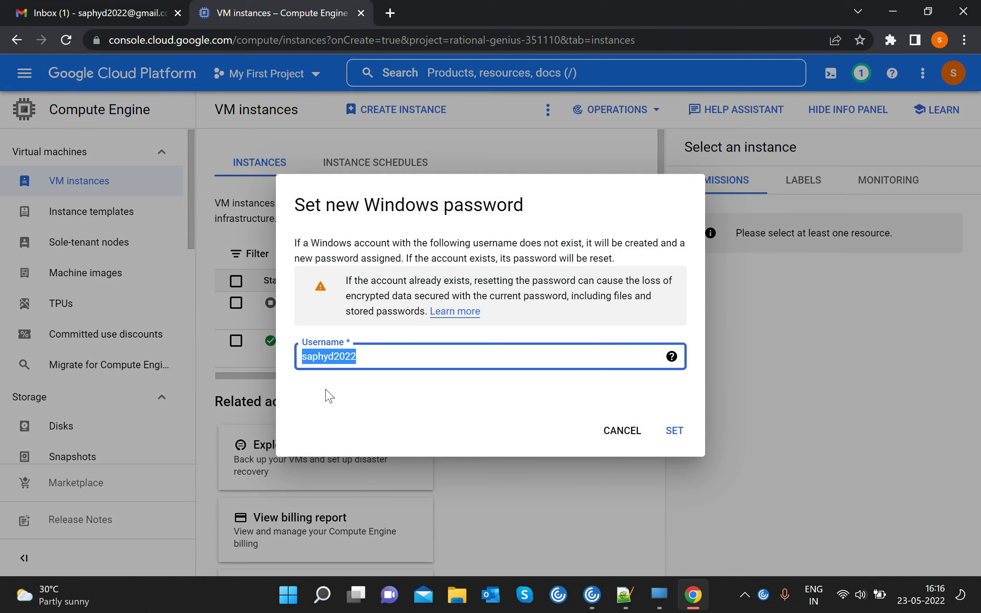
{"action": "left_click", "coordinate": [675, 431]}
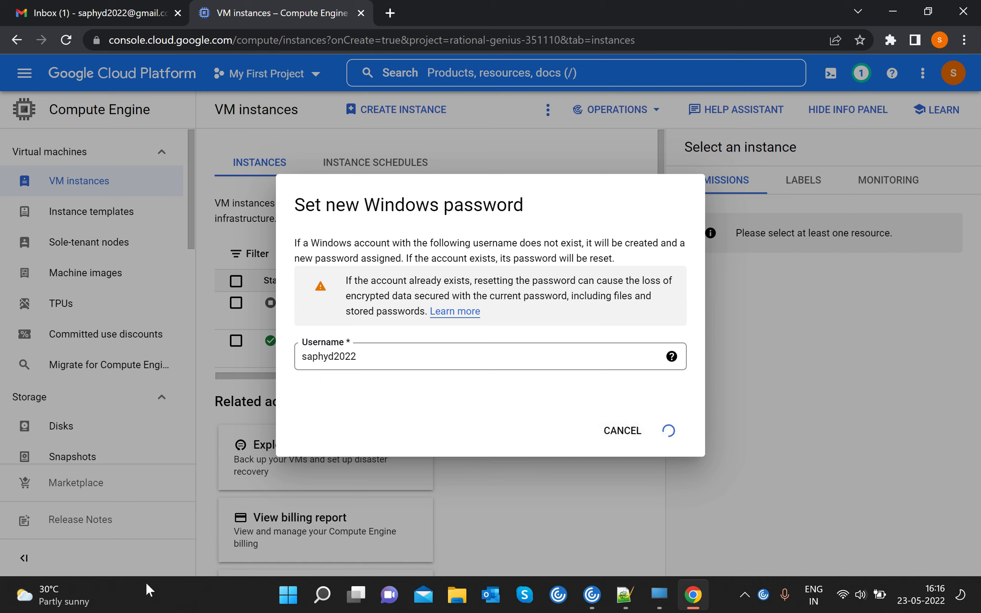
Step: Open Remote Desktop Connection and try to connect with the account's username entered as the computer name
{"action": "left_click", "coordinate": [322, 598]}
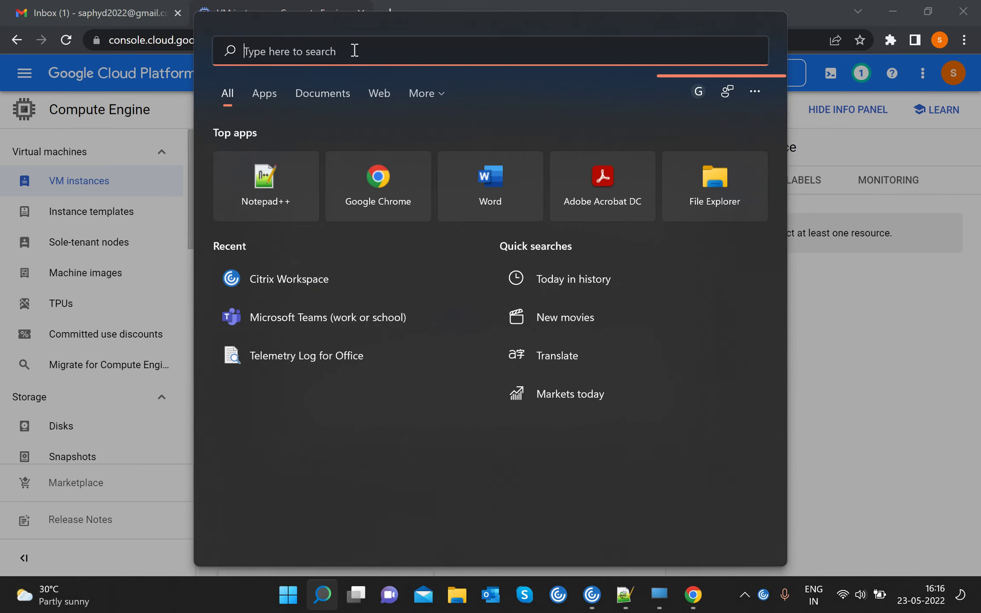
{"action": "type", "text": "rem"}
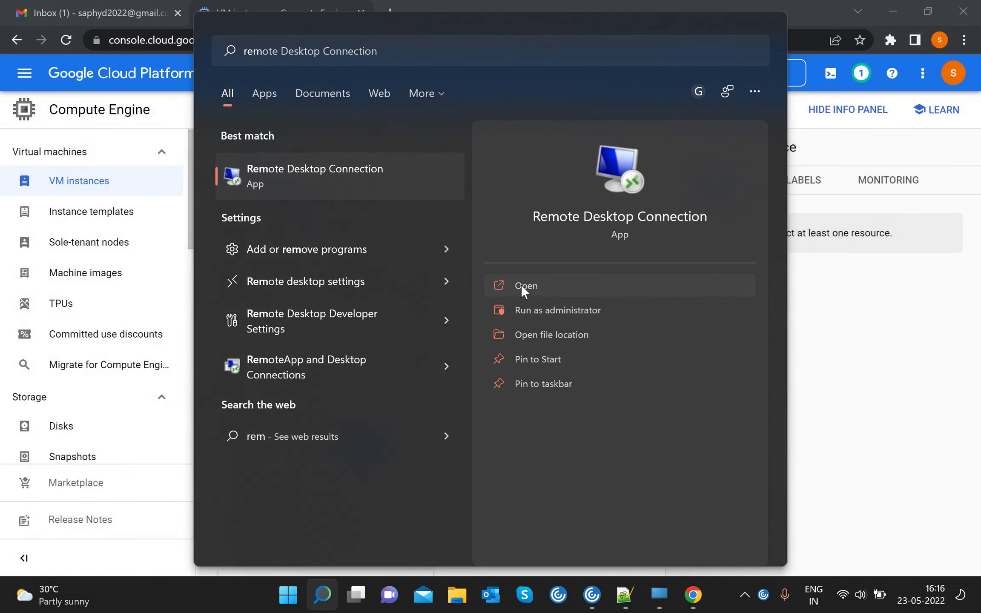
{"action": "left_click", "coordinate": [520, 286]}
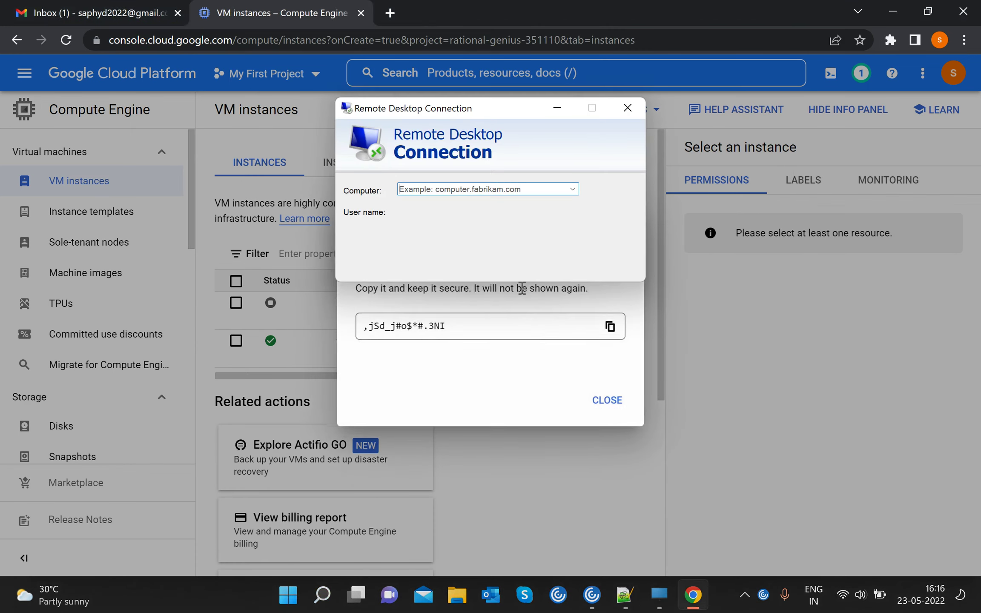
{"action": "left_click", "coordinate": [482, 188]}
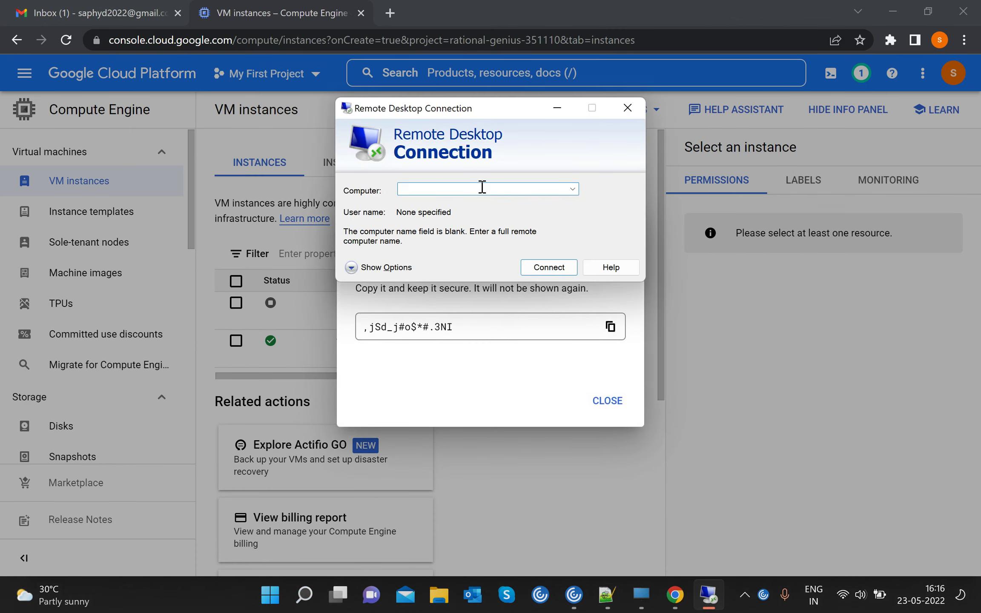
{"action": "type", "text": "saphyd20"}
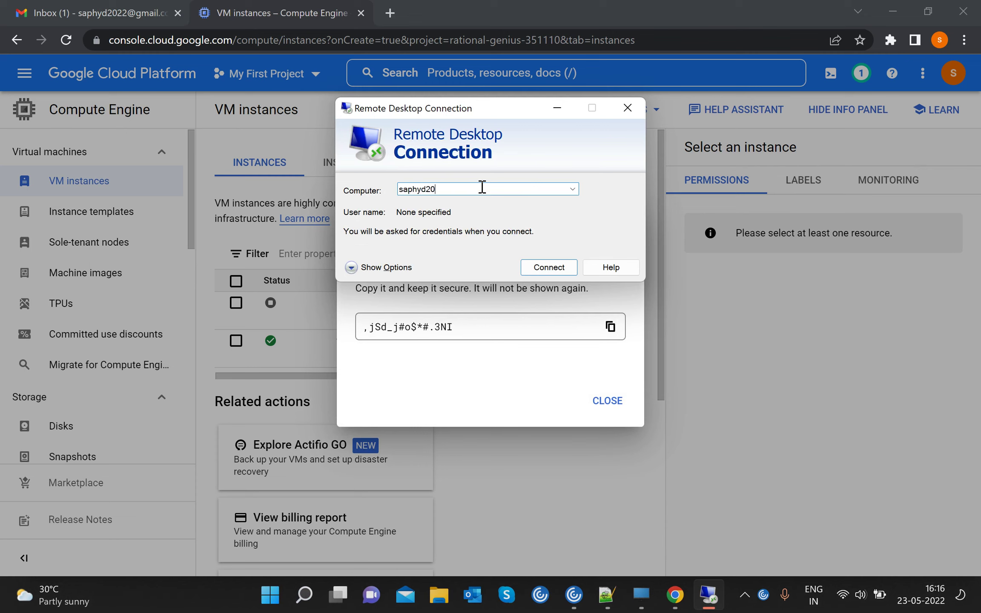
{"action": "left_click", "coordinate": [532, 267]}
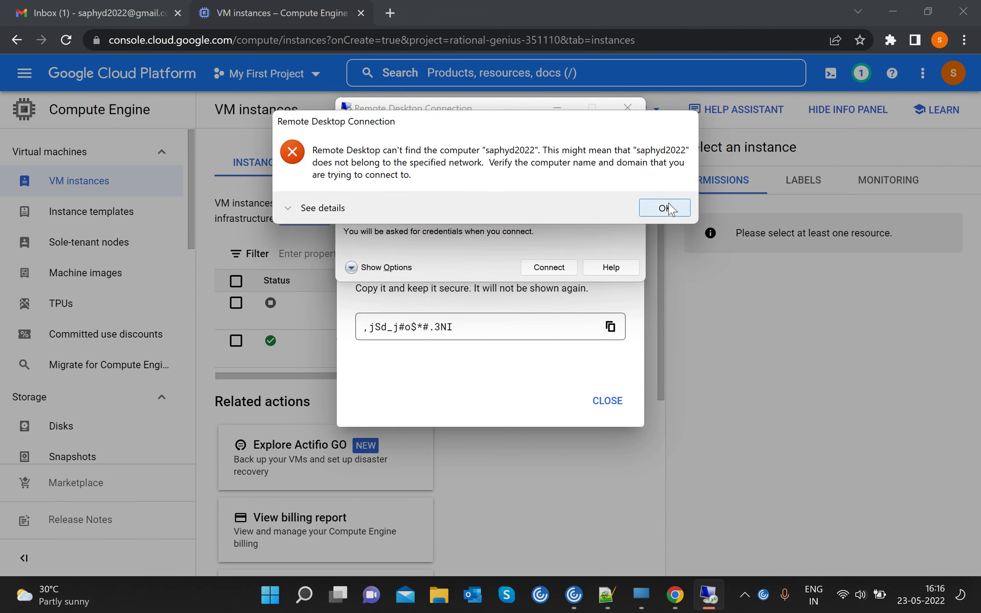
{"action": "left_click", "coordinate": [666, 208]}
Step: Dismiss the generated password and reset the windows instance's Windows password again for the same username
{"action": "left_click", "coordinate": [440, 394]}
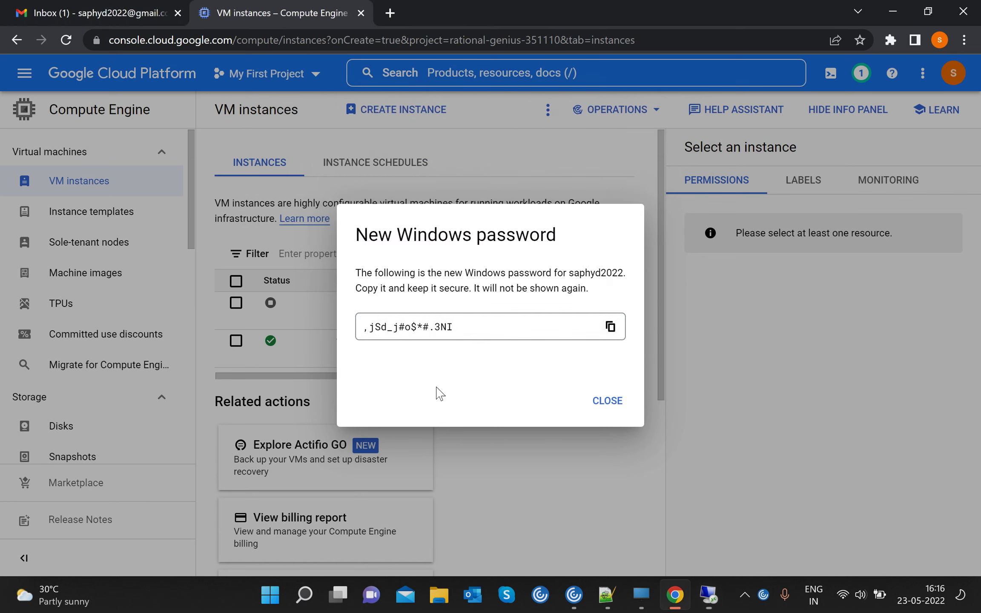
{"action": "left_click", "coordinate": [606, 401]}
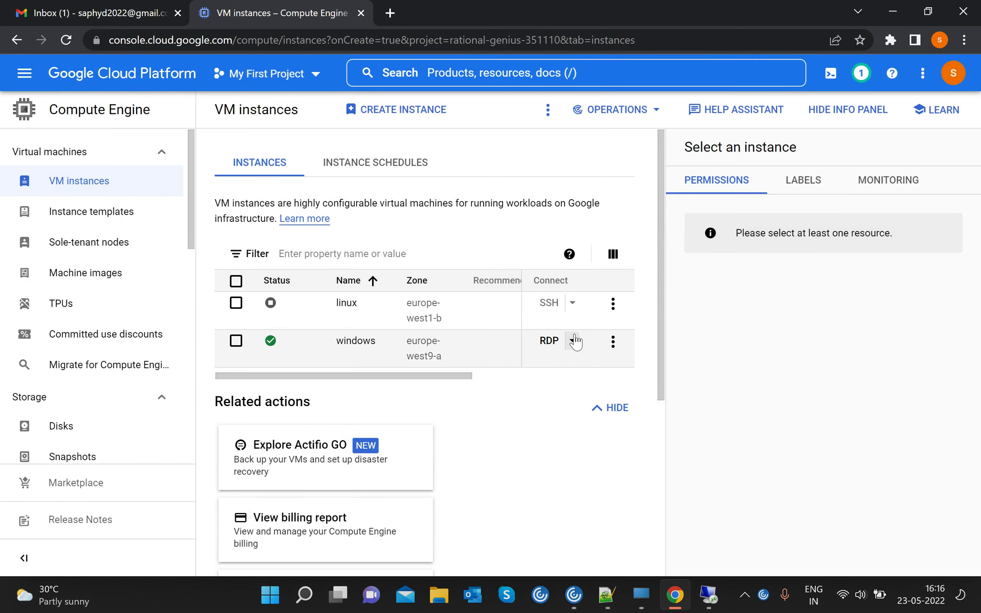
{"action": "left_click", "coordinate": [573, 340]}
{"action": "left_click", "coordinate": [581, 368]}
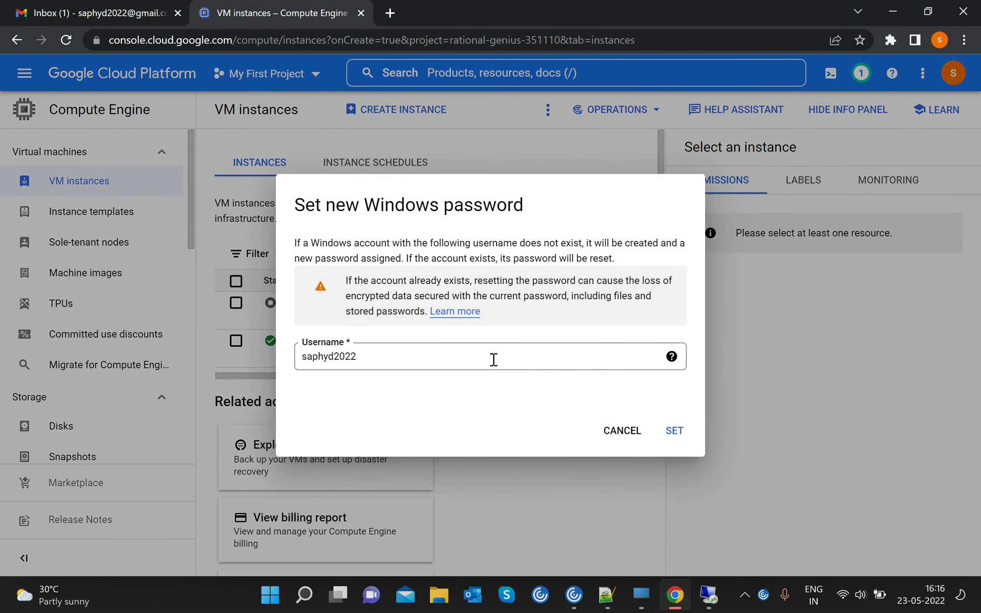
{"action": "left_click_drag", "start_coordinate": [376, 357], "coordinate": [273, 372]}
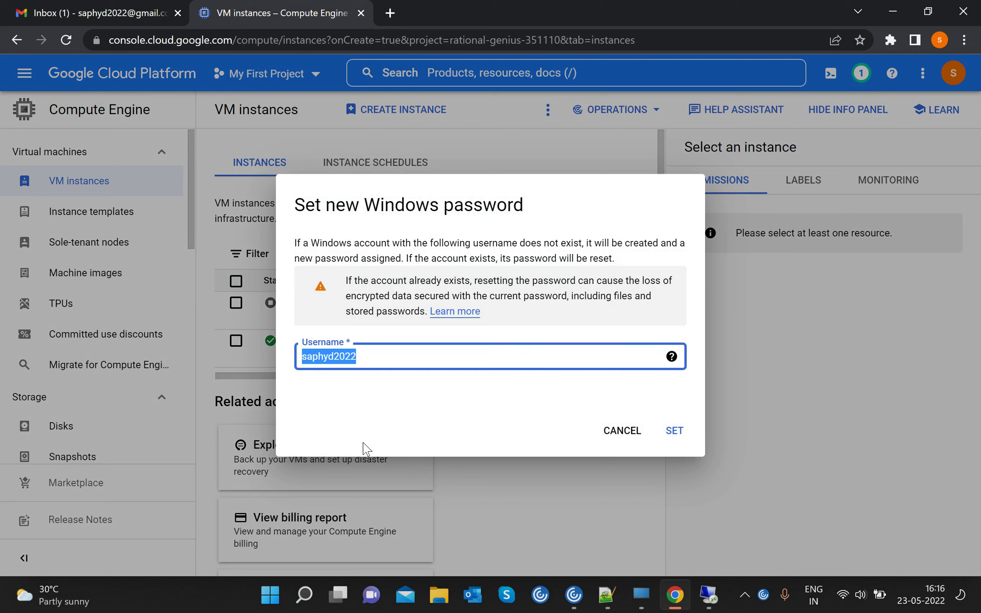
{"action": "left_click", "coordinate": [674, 431]}
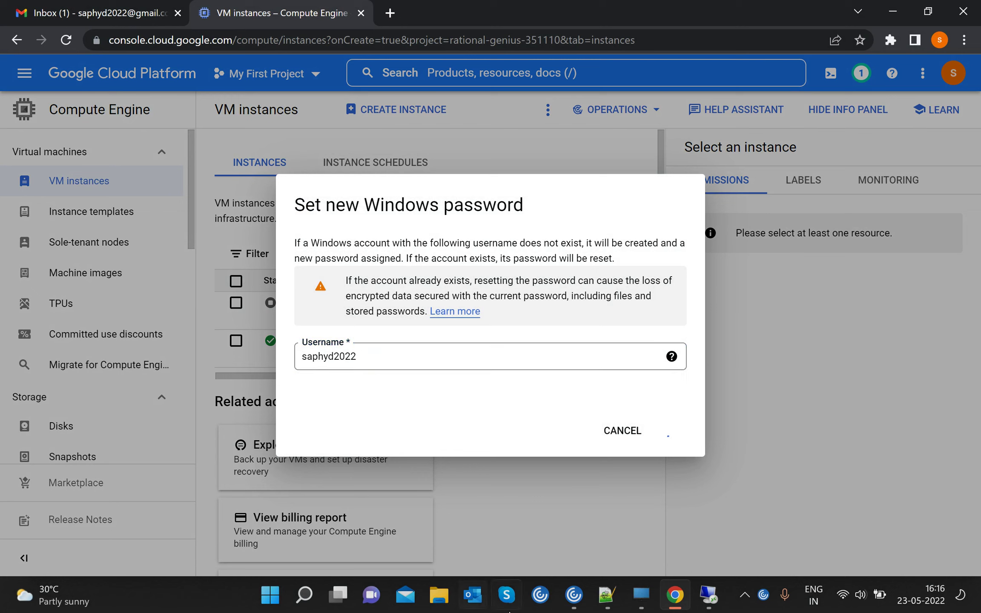
Step: Retry the remote desktop connection with the same computer name
{"action": "double_click", "coordinate": [453, 191]}
{"action": "key", "text": "End"}
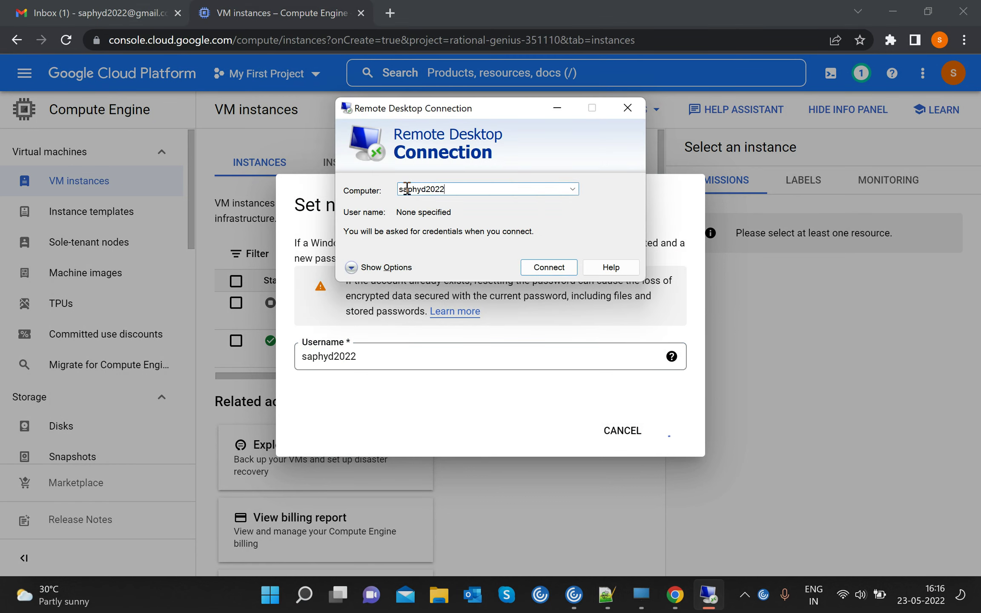
{"action": "left_click", "coordinate": [550, 266]}
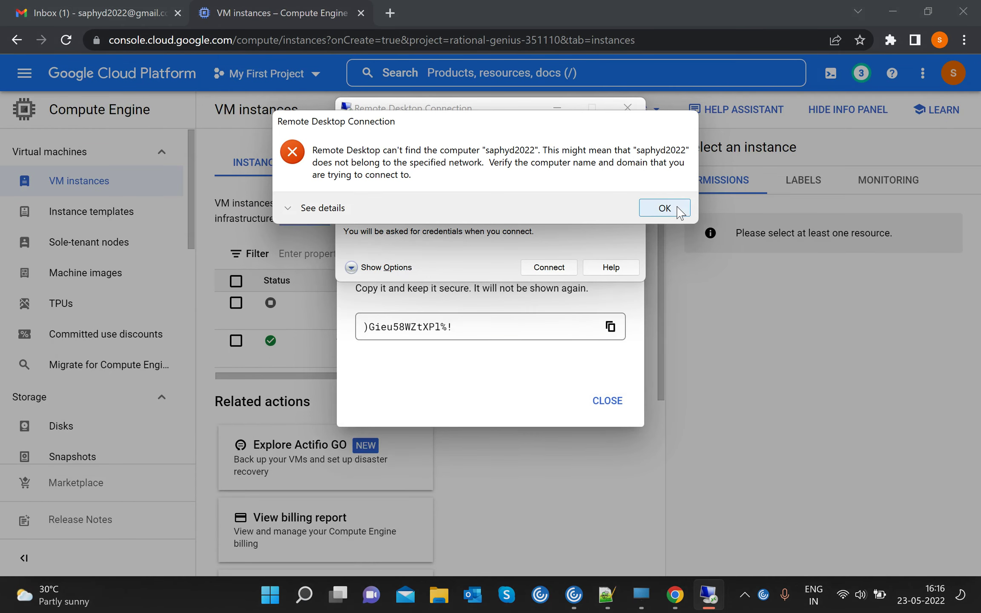
{"action": "left_click", "coordinate": [675, 204]}
{"action": "left_click", "coordinate": [535, 265]}
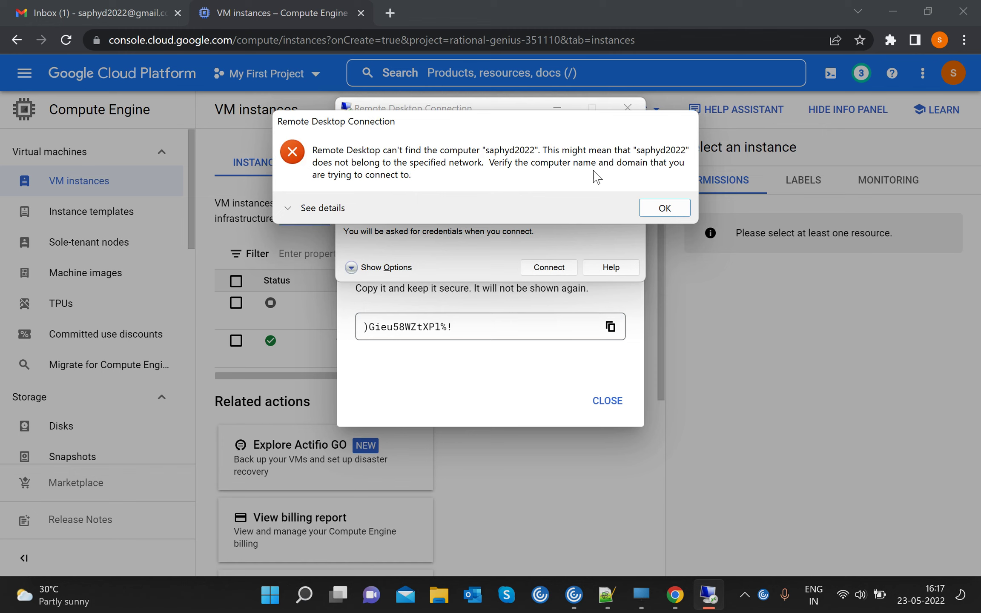
{"action": "left_click", "coordinate": [664, 208]}
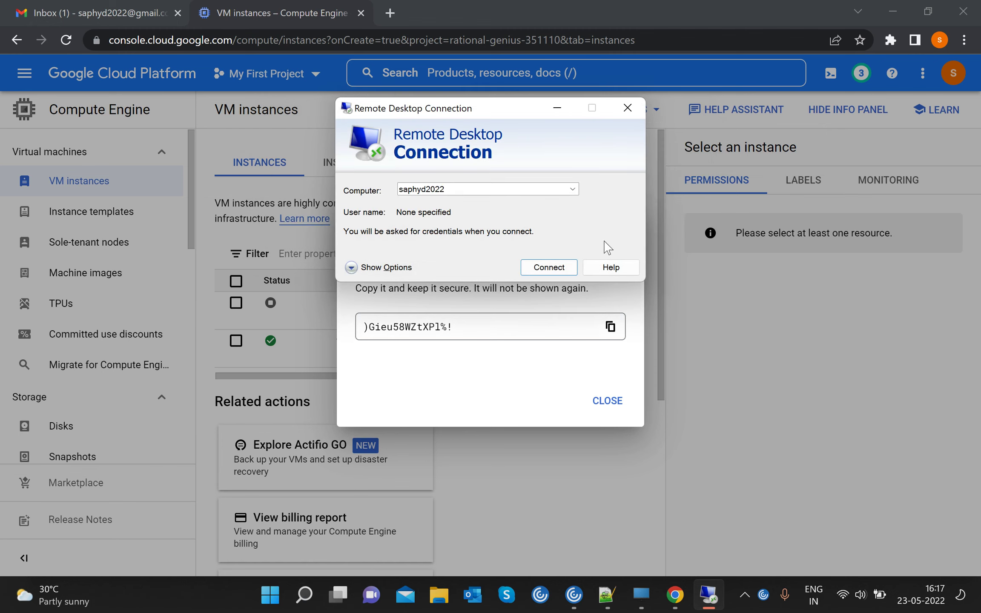
Step: Try the remote desktop connection with the username also filled in under the logon settings, and close Remote Desktop Connection
{"action": "left_click", "coordinate": [352, 267]}
{"action": "key", "text": "ctrl+c"}
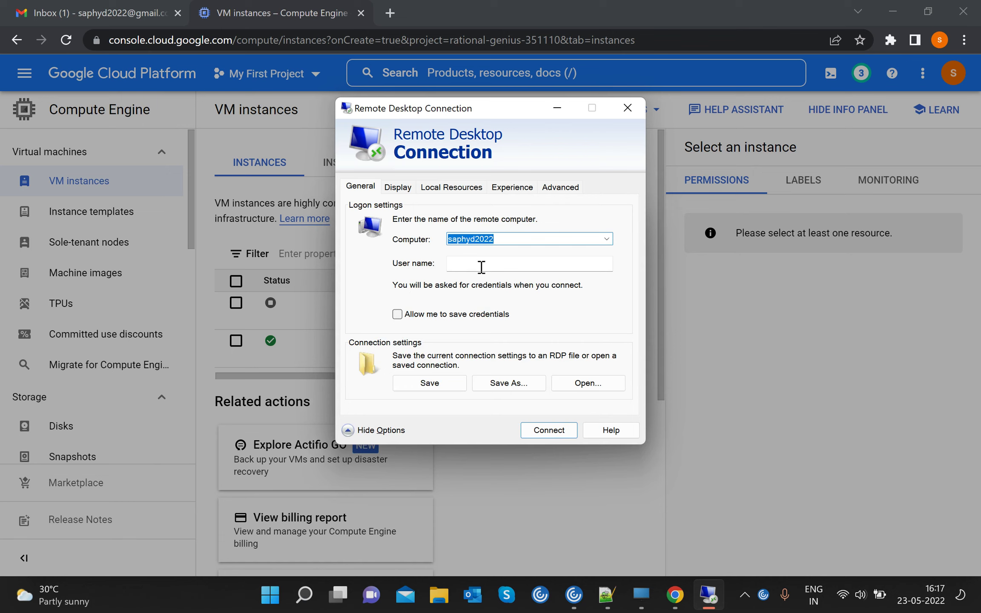
{"action": "left_click", "coordinate": [481, 267]}
{"action": "key", "text": "ctrl+v"}
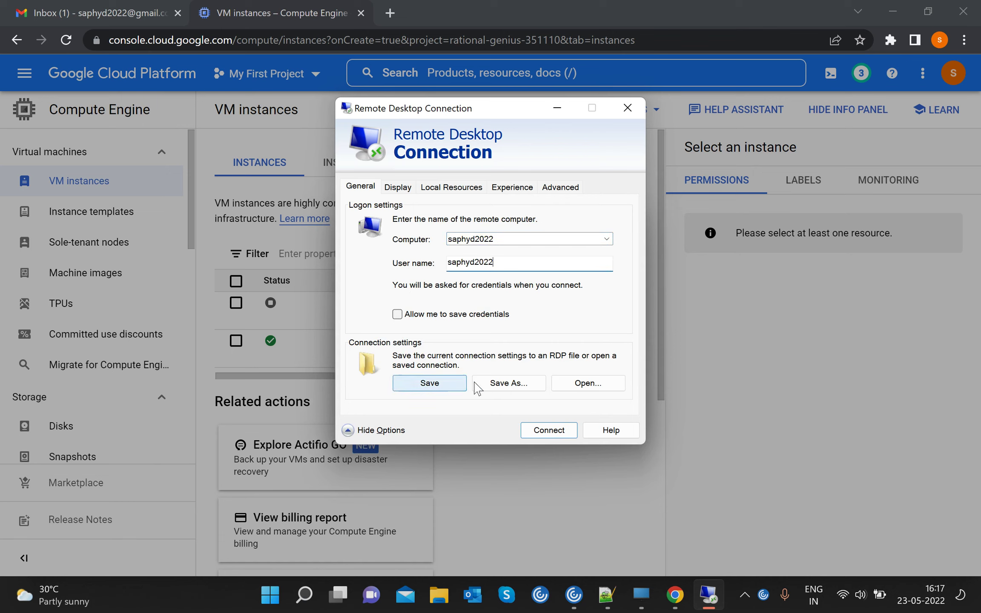
{"action": "left_click", "coordinate": [549, 430]}
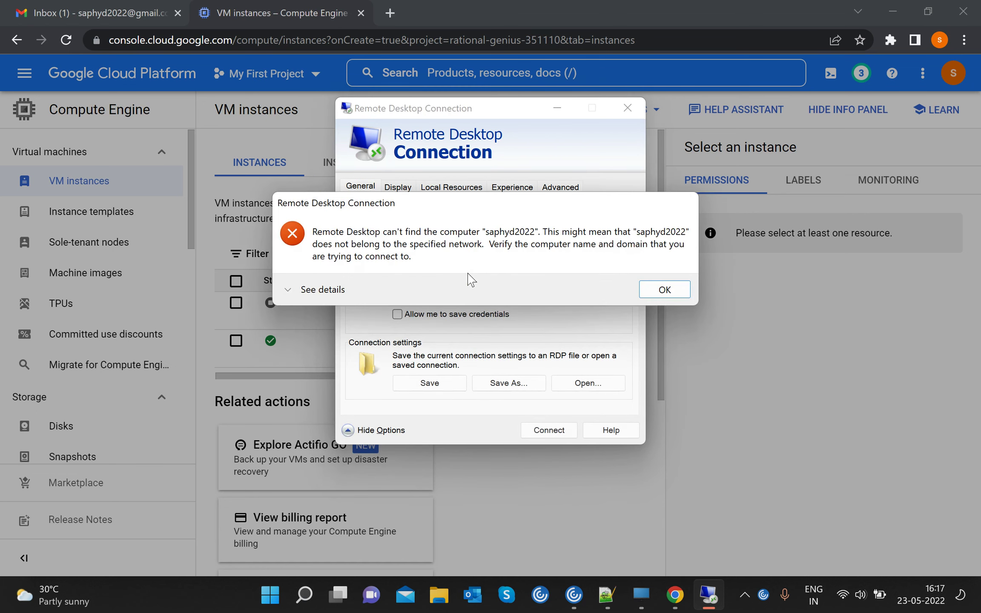
{"action": "left_click", "coordinate": [664, 289]}
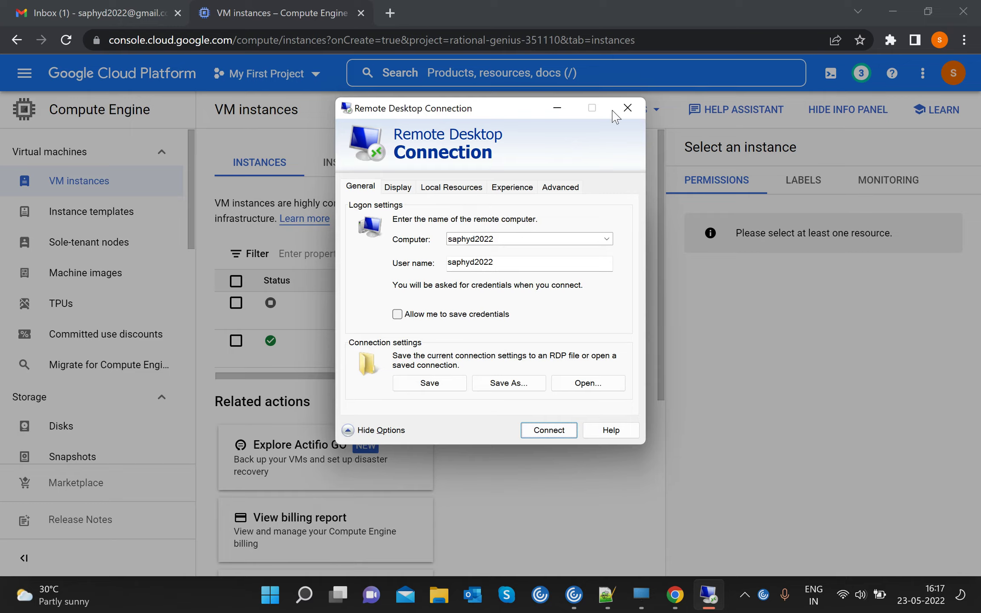
{"action": "left_click", "coordinate": [627, 107]}
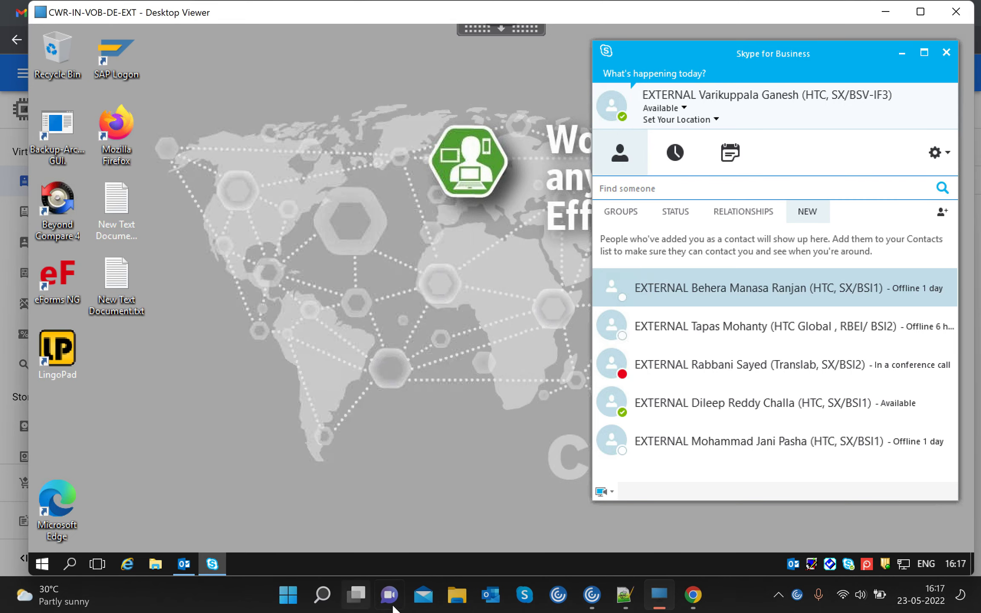
Step: Switch back to Chrome, copy the newly generated Windows password and dismiss its dialog
{"action": "left_click", "coordinate": [692, 594]}
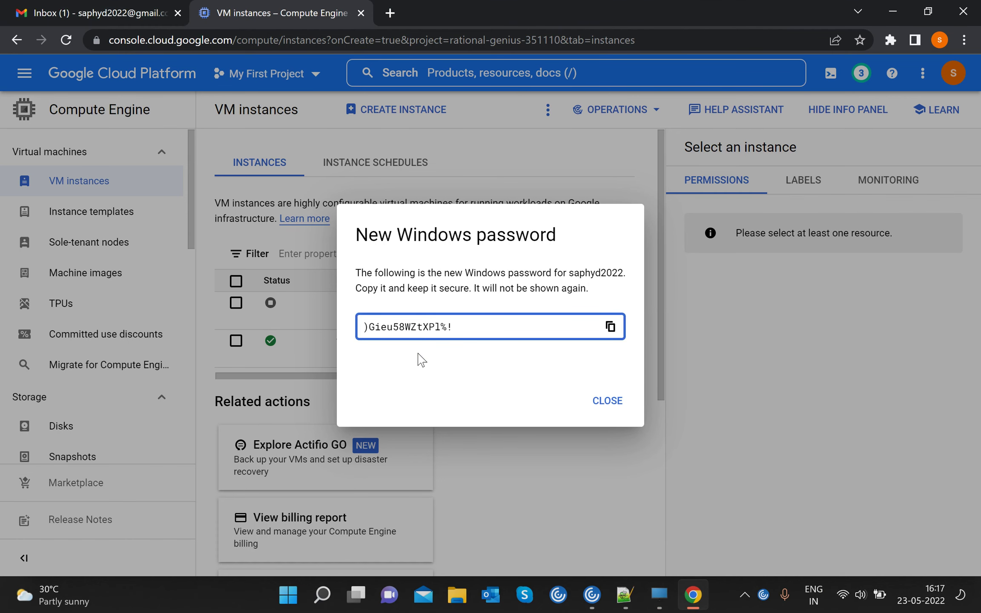
{"action": "left_click", "coordinate": [611, 326]}
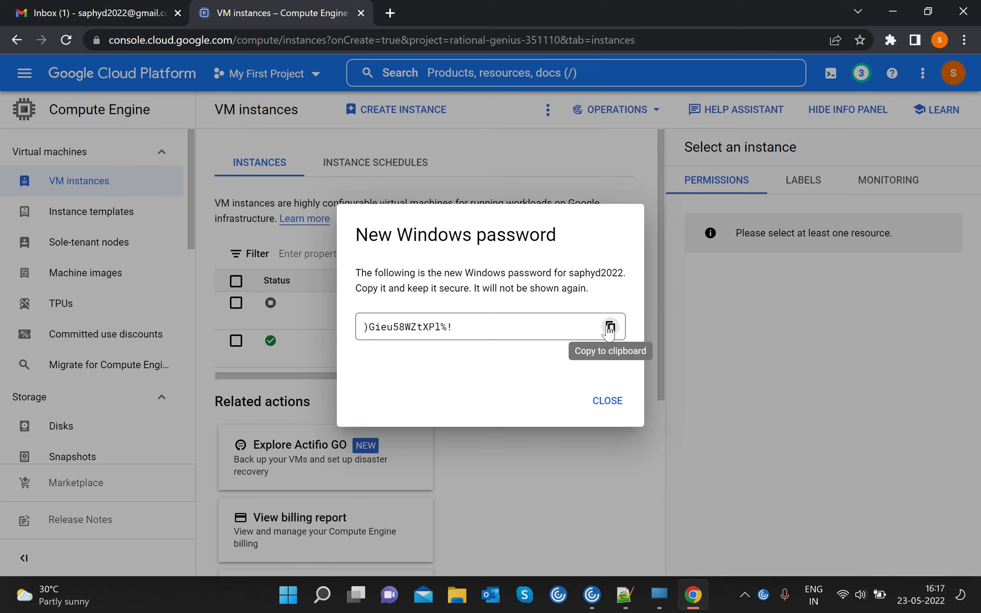
{"action": "left_click", "coordinate": [602, 406]}
Step: View the gcloud command that resets the windows instance's password and send it to Cloud Shell to run
{"action": "left_click", "coordinate": [572, 341]}
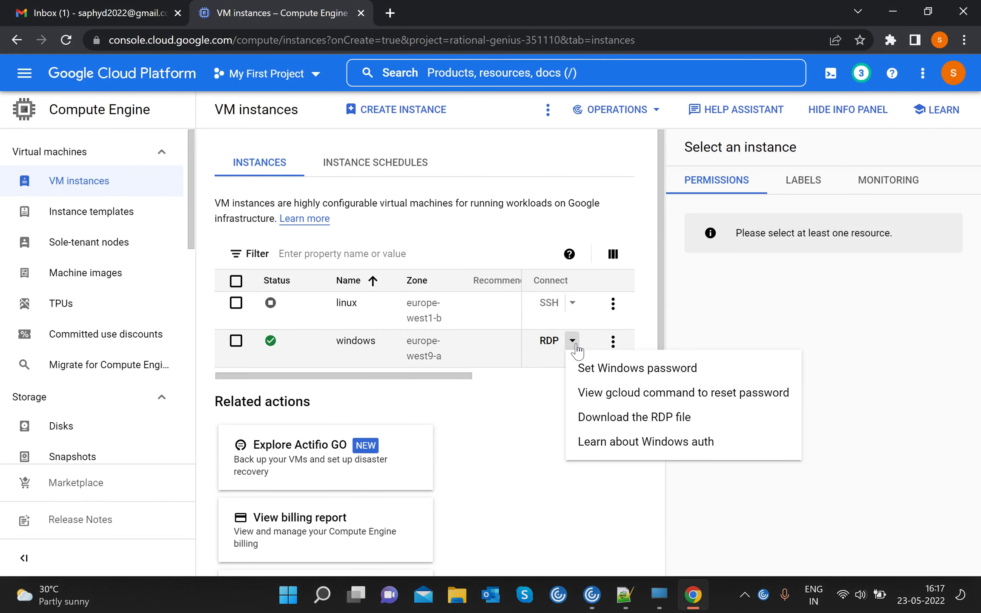
{"action": "left_click", "coordinate": [602, 394]}
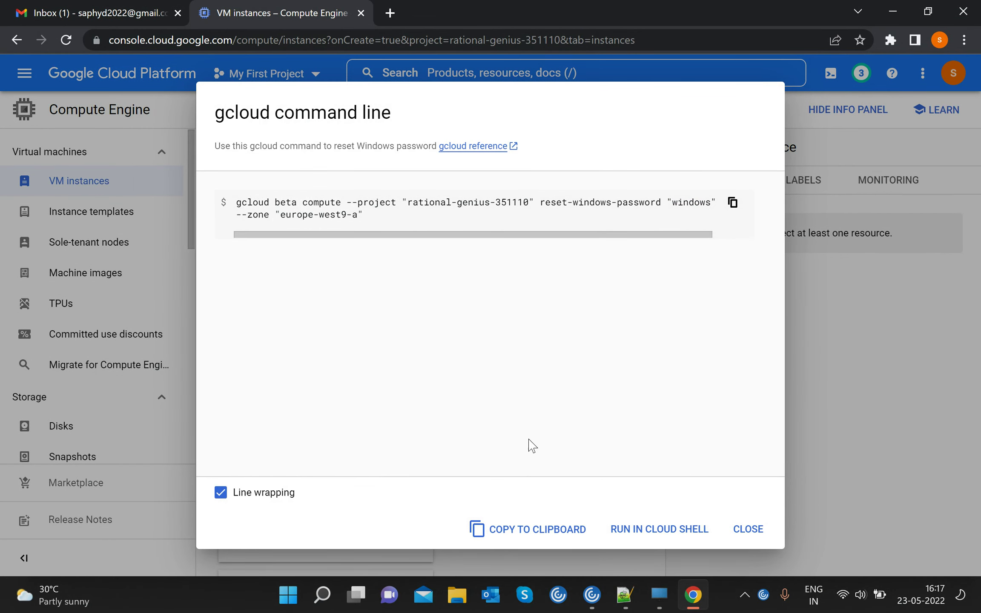
{"action": "left_click", "coordinate": [662, 532]}
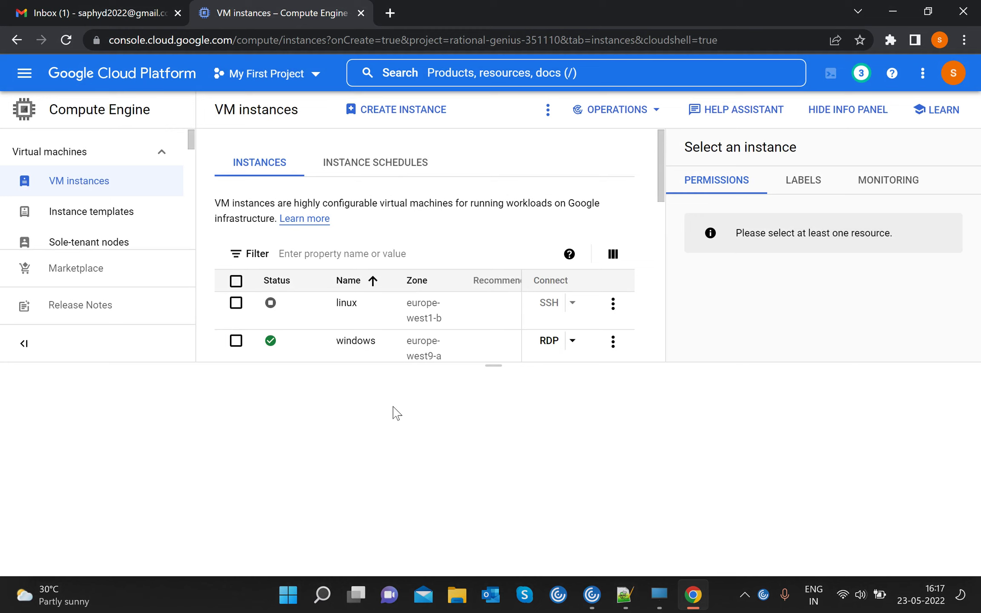
Step: Download the windows instance's RDP file, open it and accept connecting to the remote computer
{"action": "left_click", "coordinate": [575, 344]}
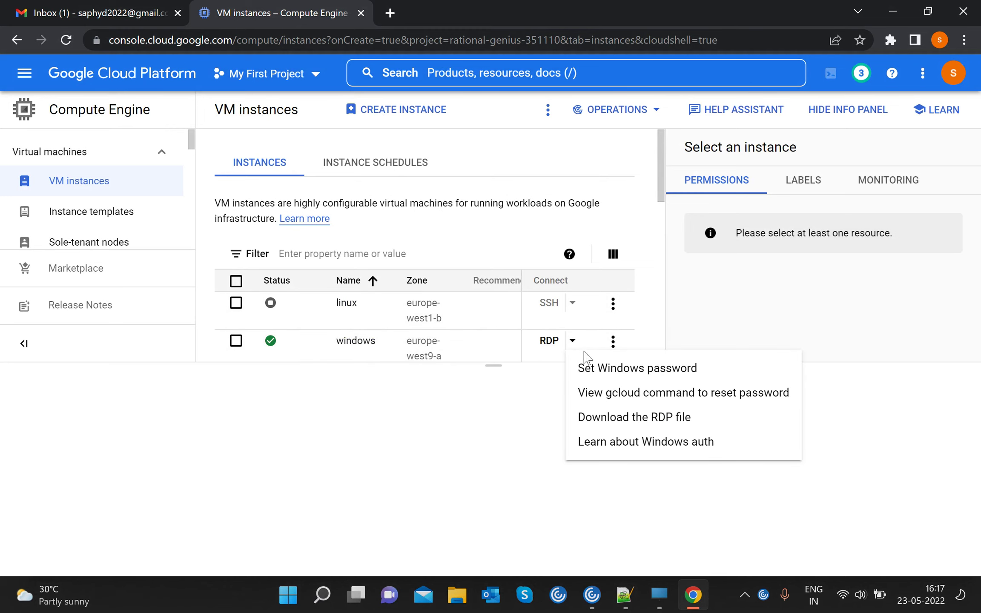
{"action": "left_click", "coordinate": [609, 417]}
{"action": "left_click", "coordinate": [64, 555]}
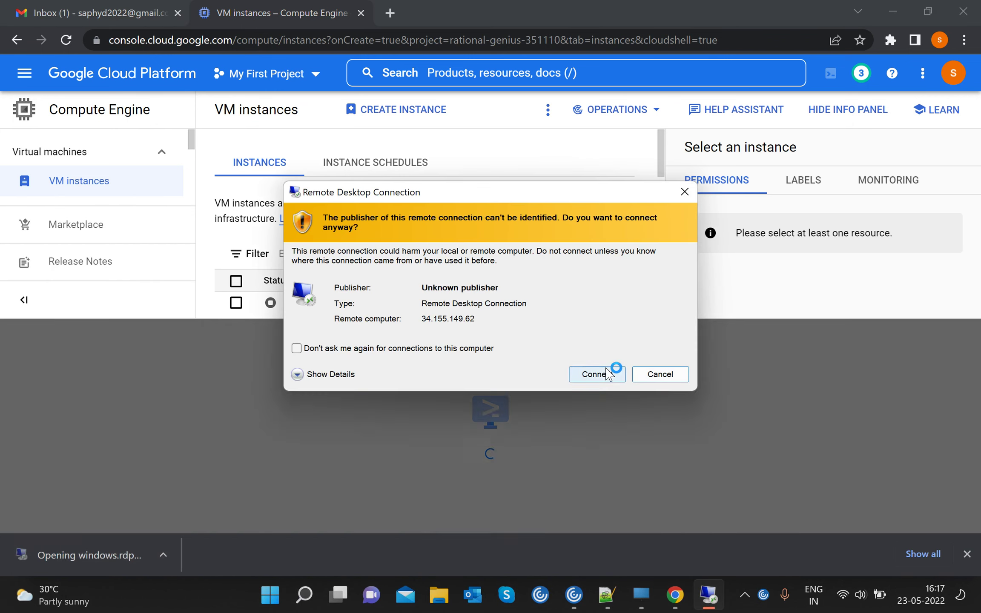
{"action": "left_click", "coordinate": [607, 374]}
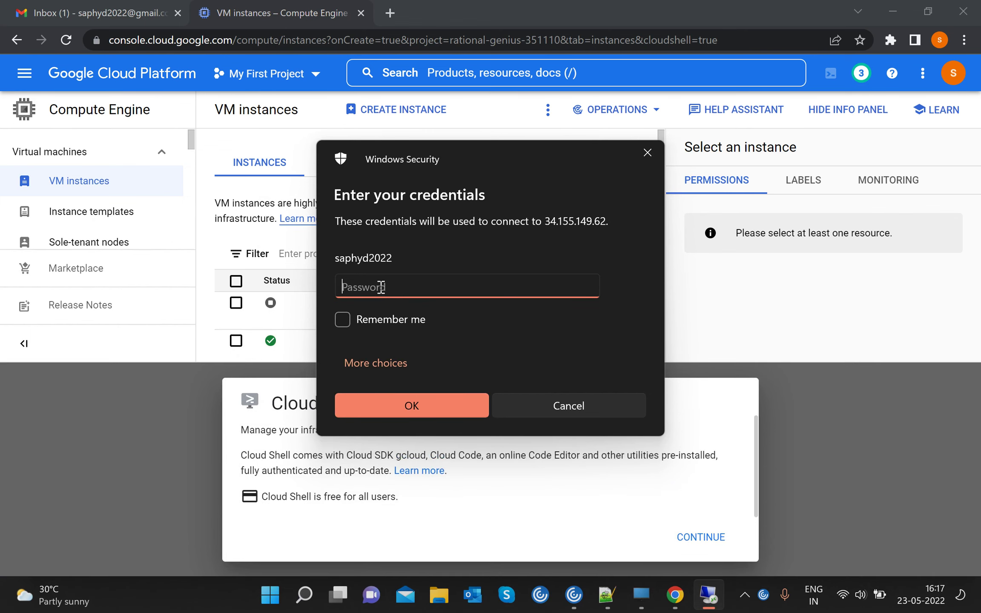
Step: Paste the windows instance's account password into the credentials prompt and connect to the remote computer
{"action": "key", "text": "ctrl+v"}
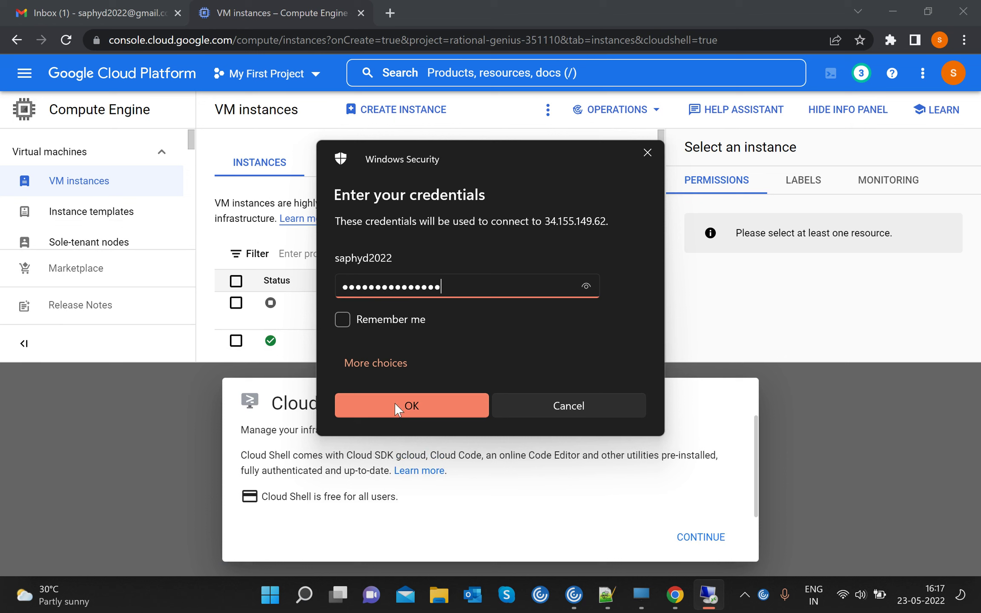
{"action": "left_click", "coordinate": [414, 404]}
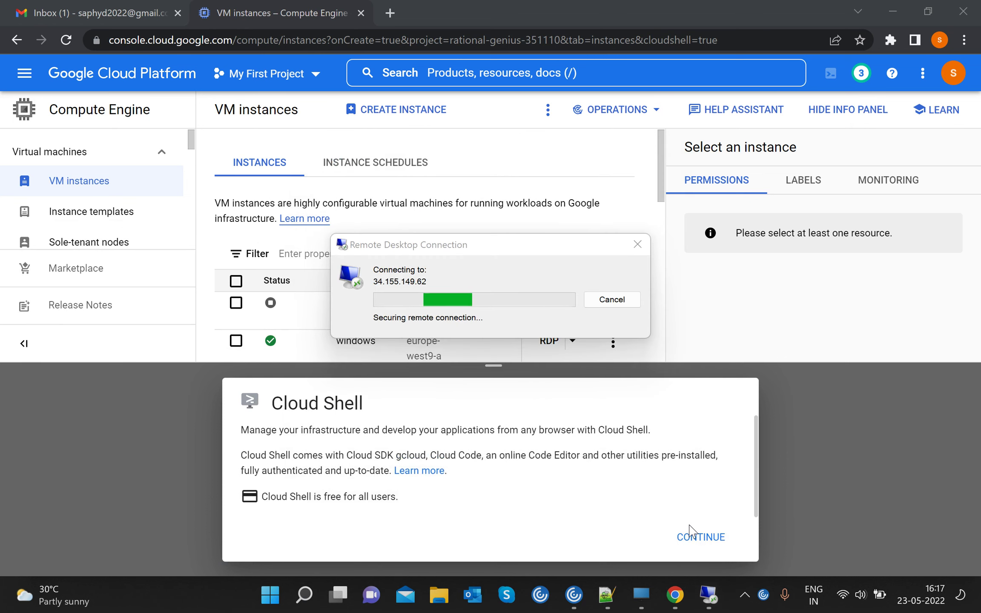
{"action": "left_click", "coordinate": [549, 415]}
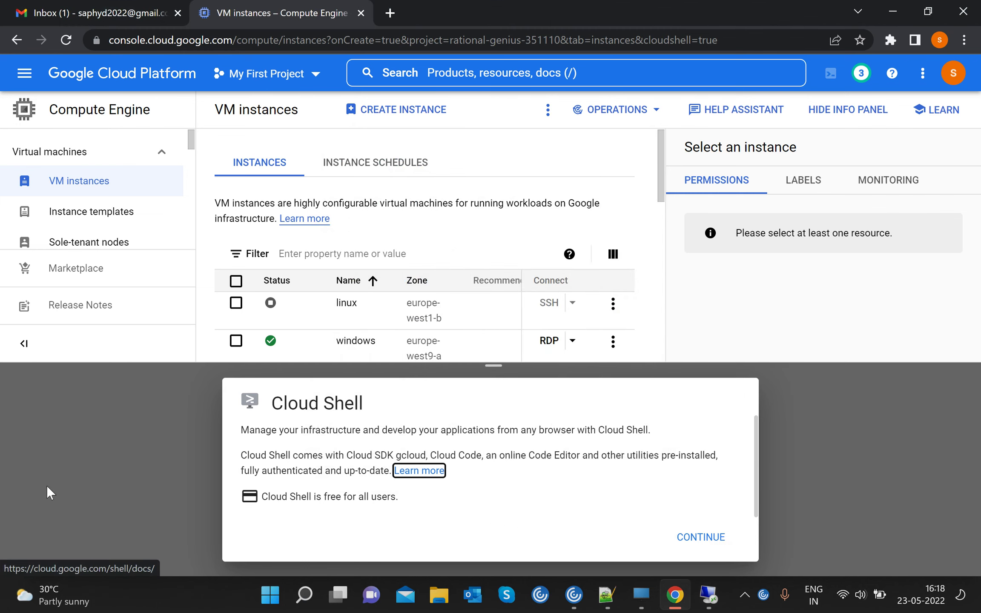
Step: Continue past the Cloud Shell introduction, close its terminal session and minimize Chrome
{"action": "left_click", "coordinate": [708, 595]}
{"action": "left_click", "coordinate": [695, 539]}
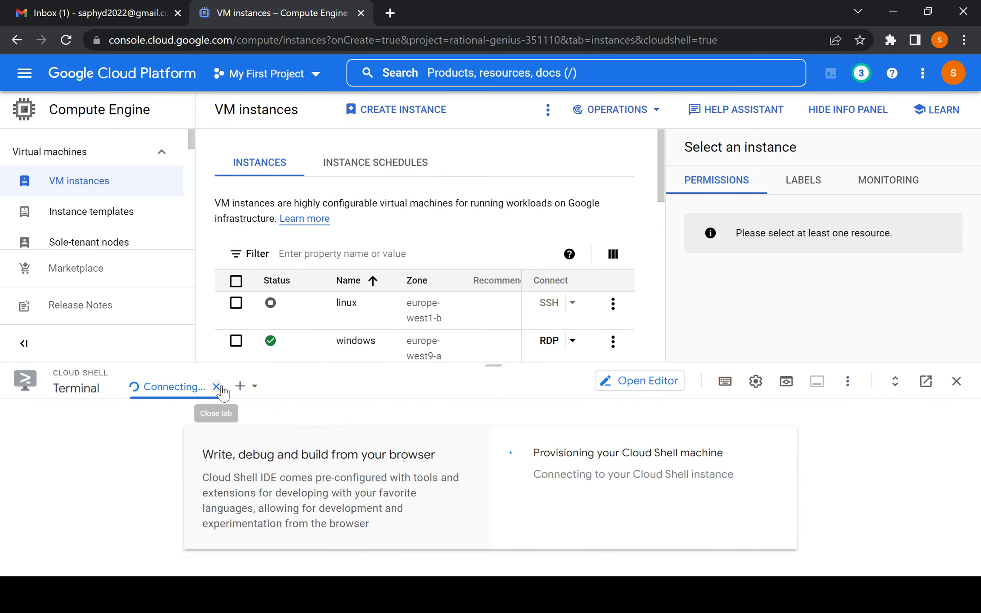
{"action": "left_click", "coordinate": [221, 387]}
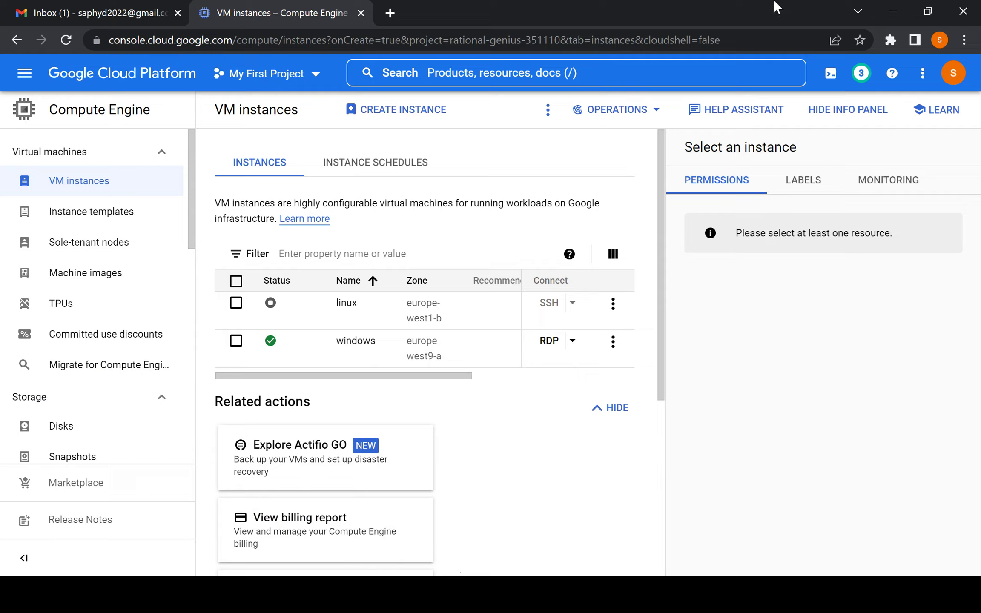
{"action": "left_click", "coordinate": [893, 11]}
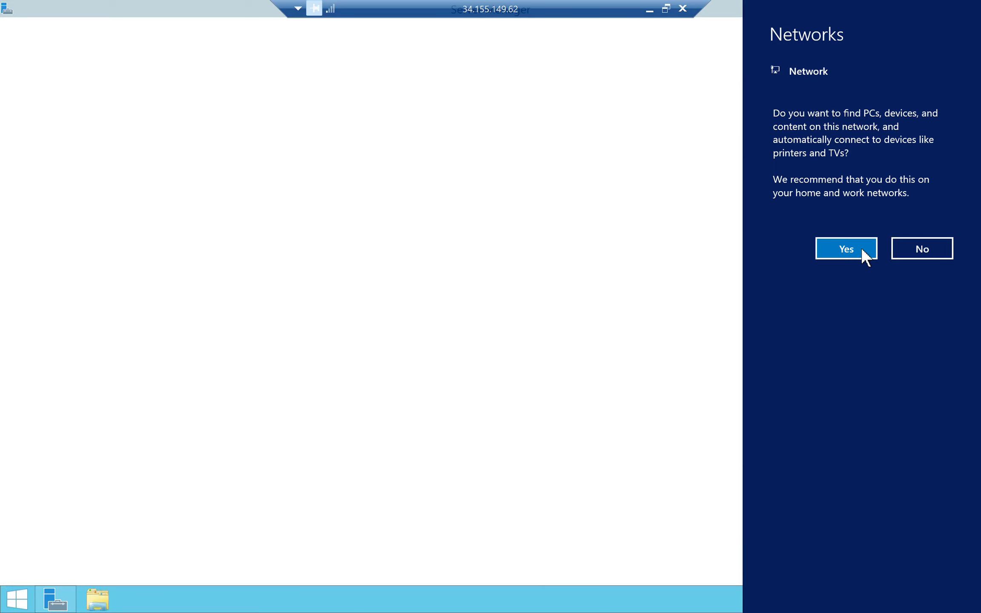
Step: Allow network discovery on the remote server, and go from Server Manager to the desktop and its Start screen
{"action": "left_click", "coordinate": [860, 248]}
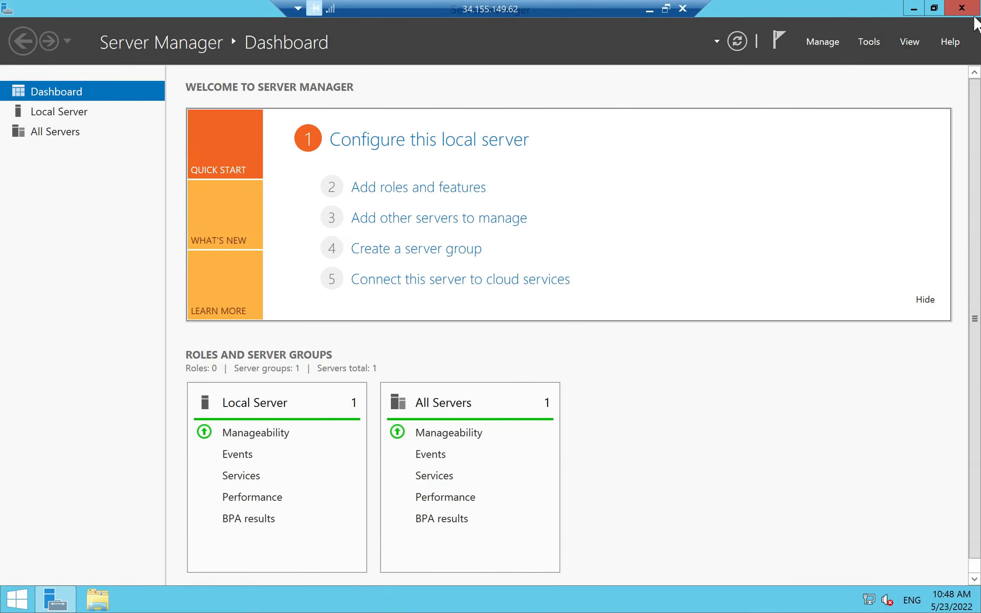
{"action": "key", "text": "super+d"}
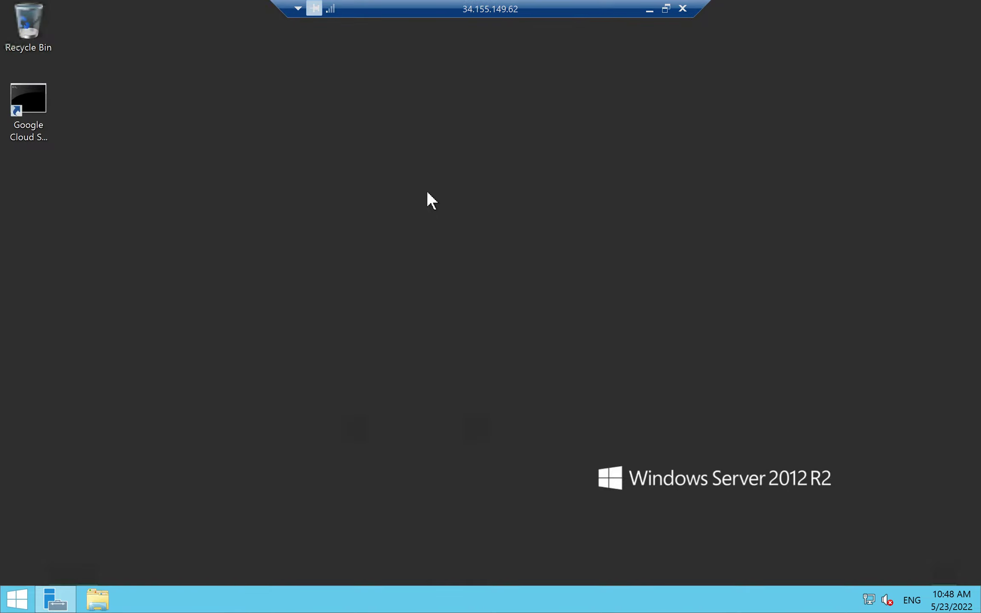
{"action": "left_click", "coordinate": [20, 598]}
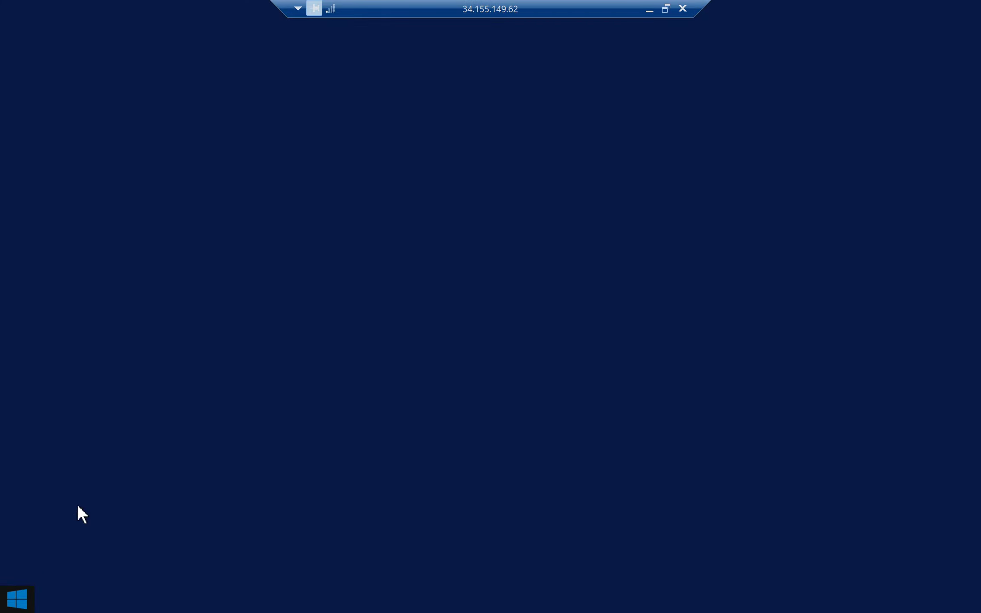